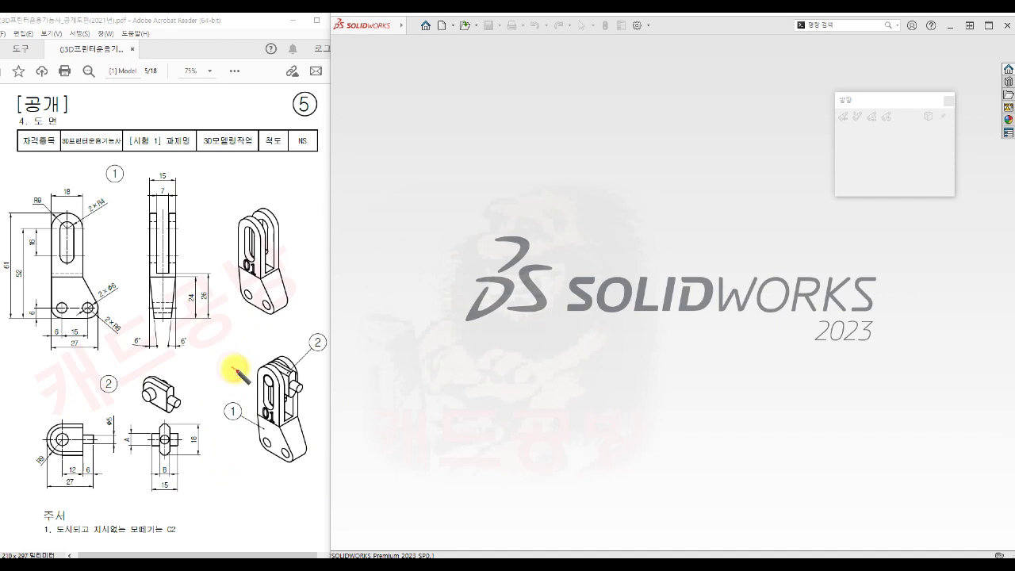
Step: Mark the X and Y axis directions over the slotted part in the drawing's assembly view
{"action": "left_click_drag", "start_coordinate": [295, 393], "coordinate": [227, 368]}
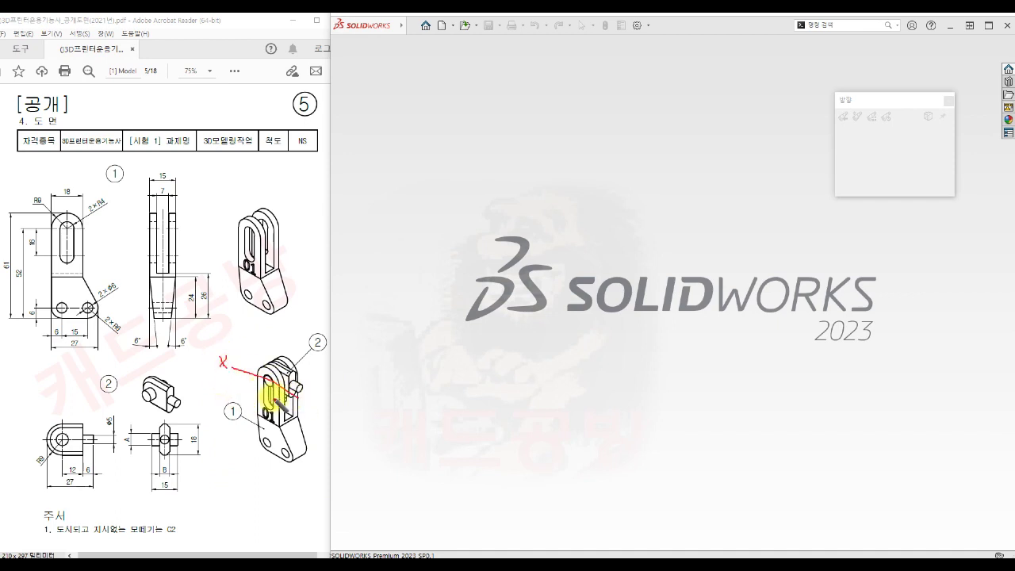
{"action": "left_click_drag", "start_coordinate": [268, 326], "coordinate": [268, 365]}
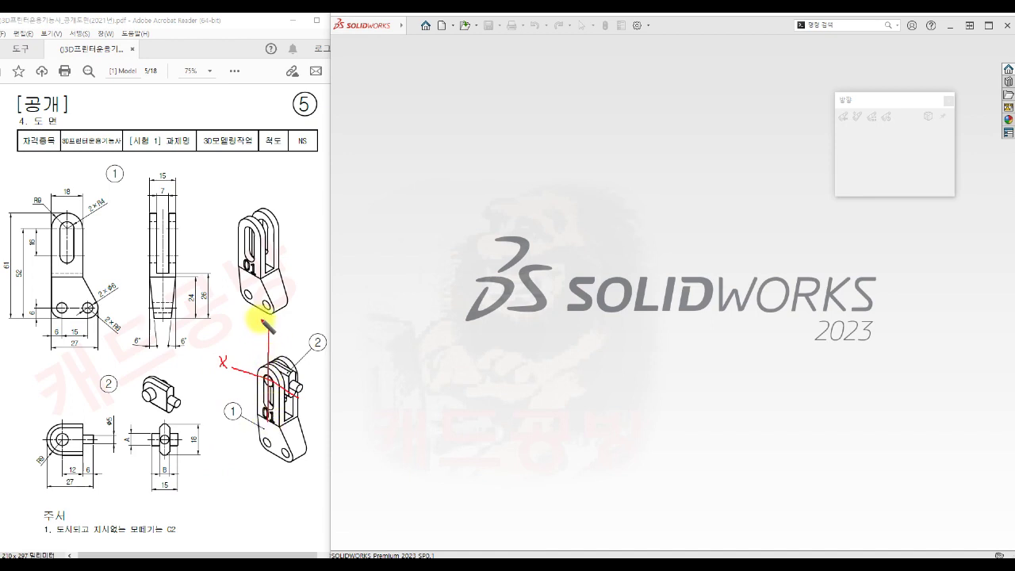
{"action": "left_click_drag", "start_coordinate": [256, 319], "coordinate": [259, 333]}
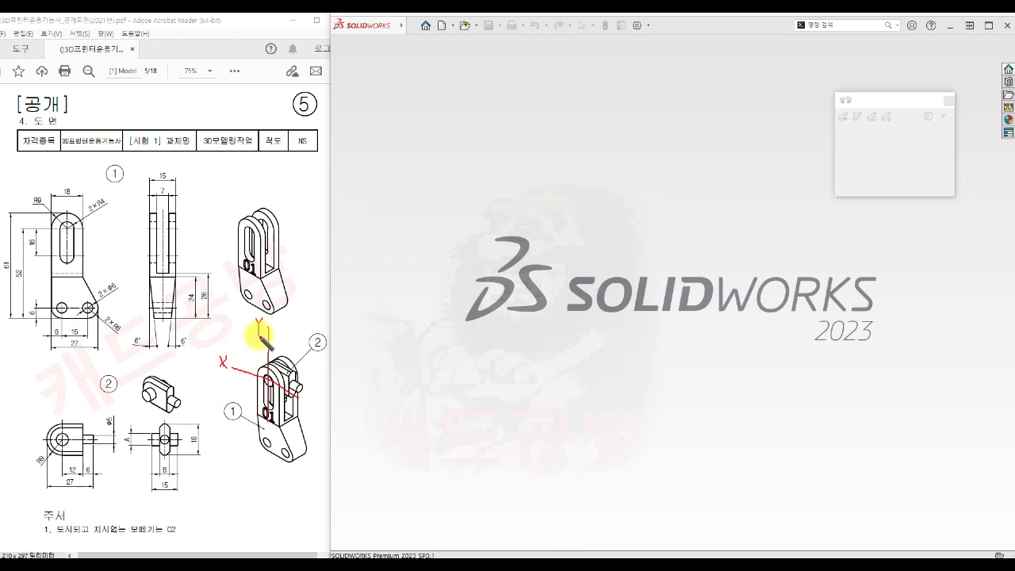
Step: Circle dimensions A and B on part 2 of the drawing and annotate them as ø7.2 and 6.2
{"action": "mouse_move", "coordinate": [118, 447]}
{"action": "left_mouse_down"}
{"action": "mouse_move", "coordinate": [139, 450]}
{"action": "mouse_move", "coordinate": [121, 442]}
{"action": "left_mouse_up"}
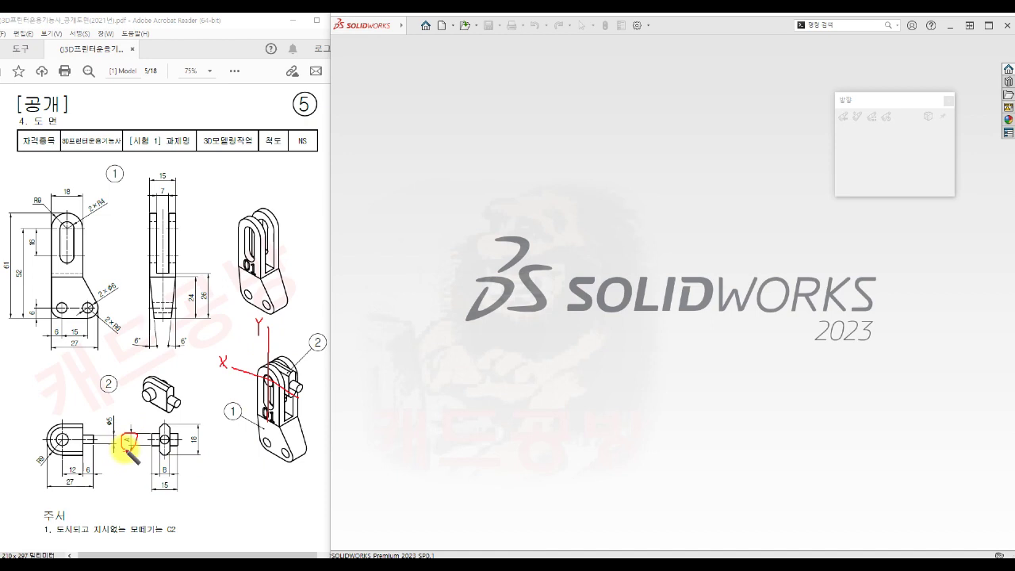
{"action": "mouse_move", "coordinate": [156, 471]}
{"action": "left_mouse_down"}
{"action": "mouse_move", "coordinate": [163, 479]}
{"action": "mouse_move", "coordinate": [164, 467]}
{"action": "mouse_move", "coordinate": [158, 476]}
{"action": "left_mouse_up"}
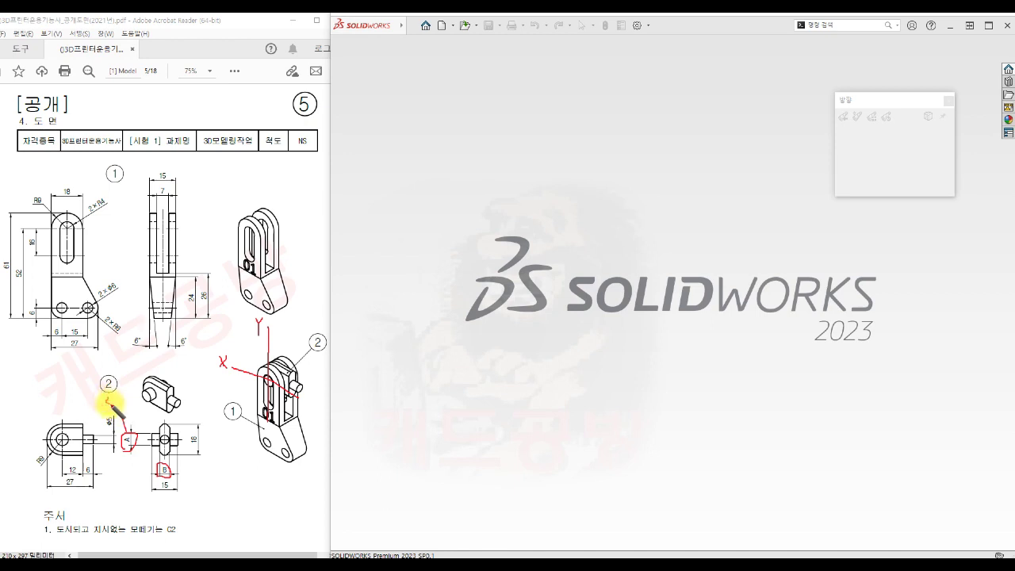
{"action": "mouse_move", "coordinate": [109, 399]}
{"action": "left_mouse_down"}
{"action": "mouse_move", "coordinate": [120, 390]}
{"action": "mouse_move", "coordinate": [118, 402]}
{"action": "mouse_move", "coordinate": [137, 405]}
{"action": "left_mouse_up"}
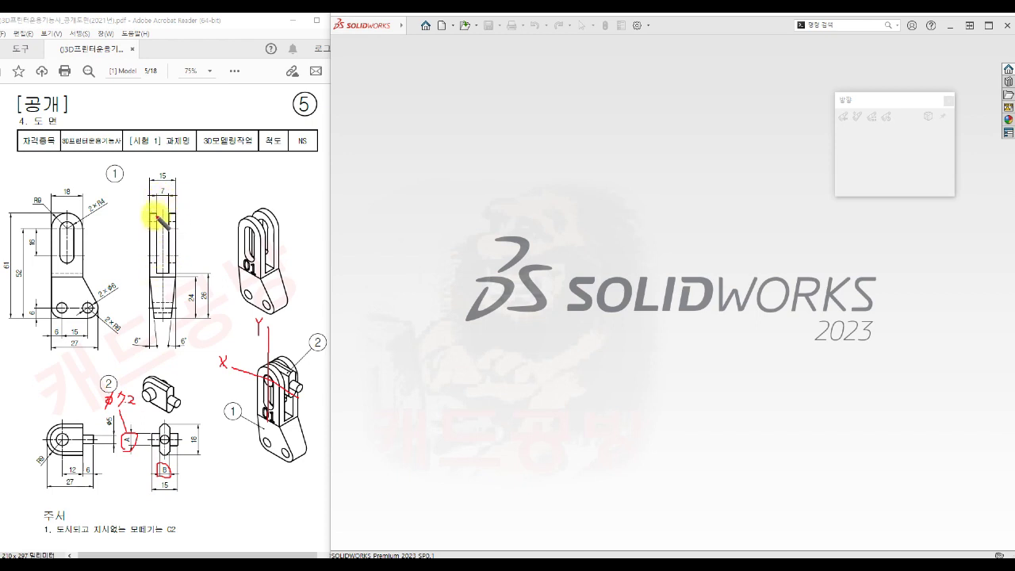
{"action": "left_click_drag", "start_coordinate": [171, 474], "coordinate": [225, 491]}
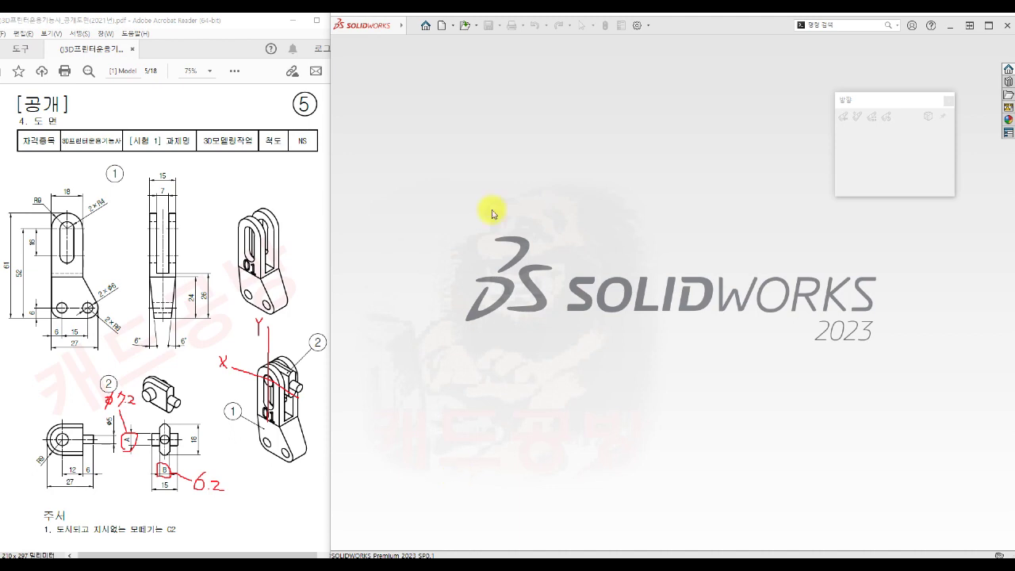
Step: Create a new part document in SOLIDWORKS
{"action": "left_click", "coordinate": [444, 26]}
{"action": "left_click", "coordinate": [495, 171]}
{"action": "left_click", "coordinate": [703, 383]}
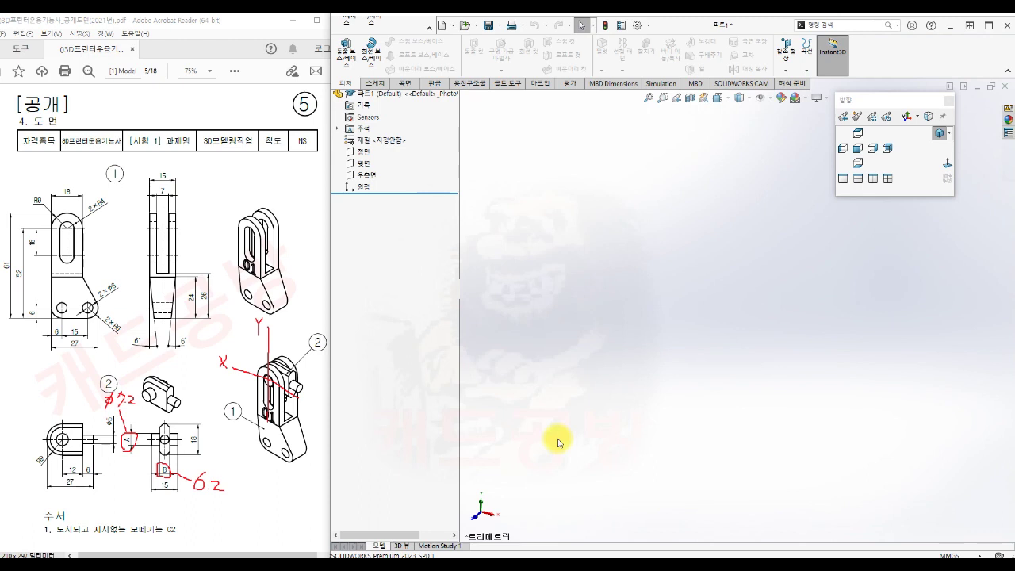
Step: Check the unit system in the new part's document properties
{"action": "left_click", "coordinate": [649, 25]}
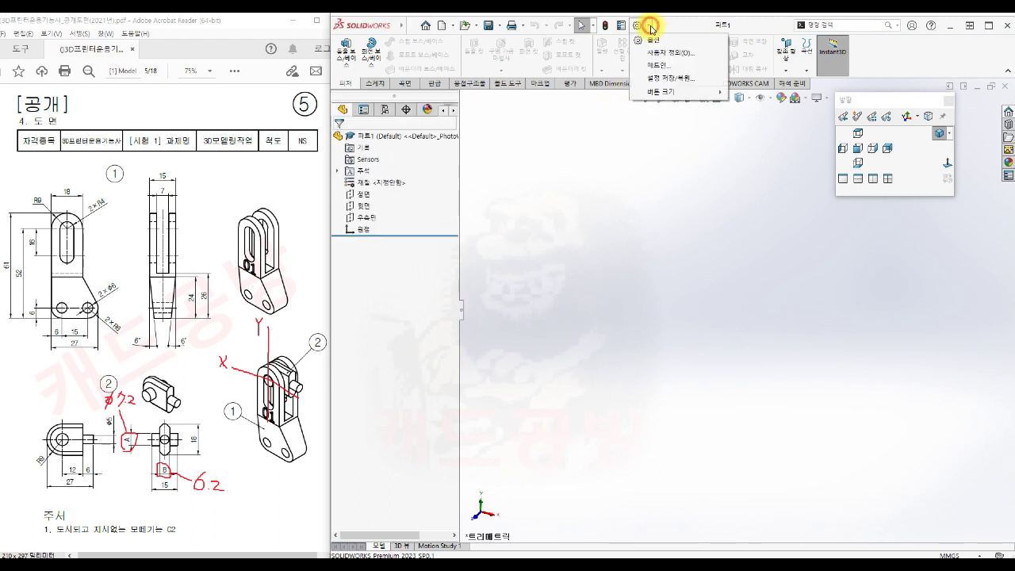
{"action": "left_click", "coordinate": [653, 40]}
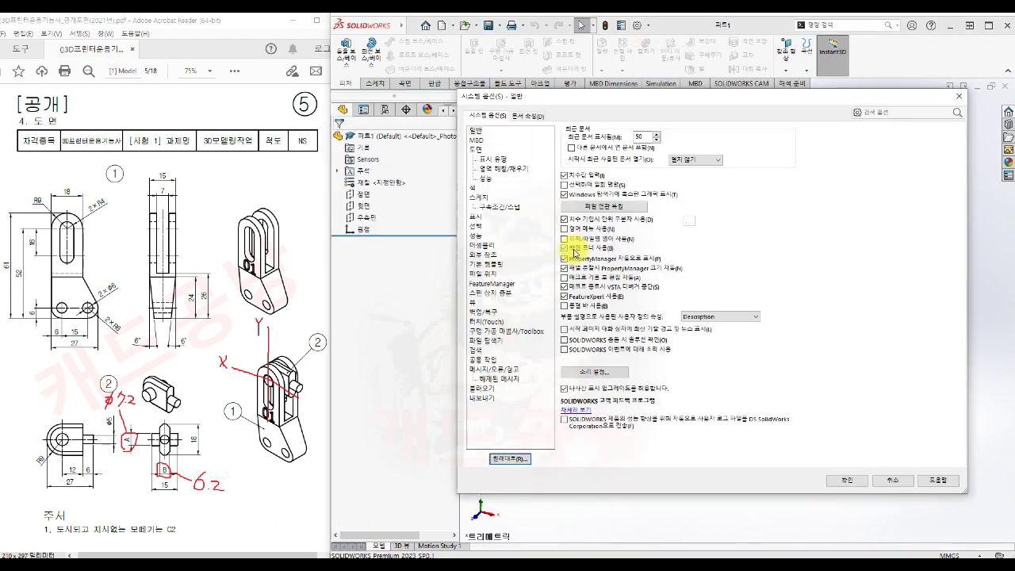
{"action": "left_click", "coordinate": [527, 116]}
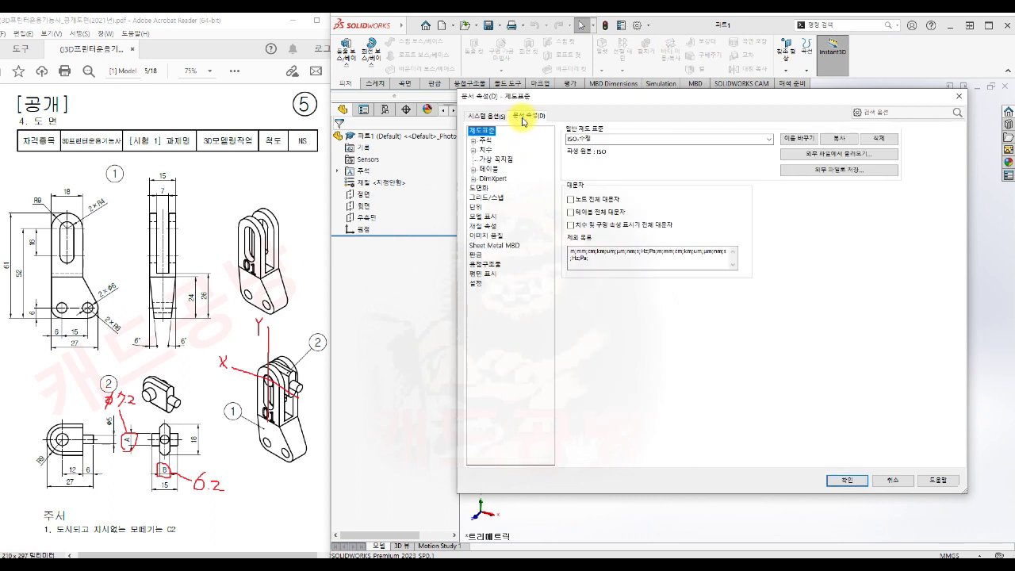
{"action": "left_click", "coordinate": [476, 207]}
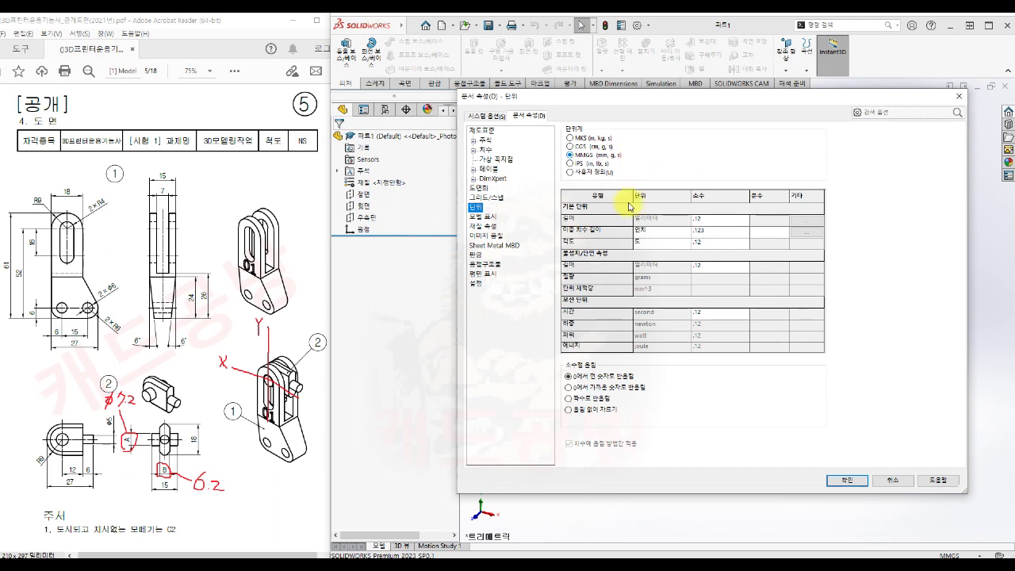
{"action": "left_click", "coordinate": [842, 480]}
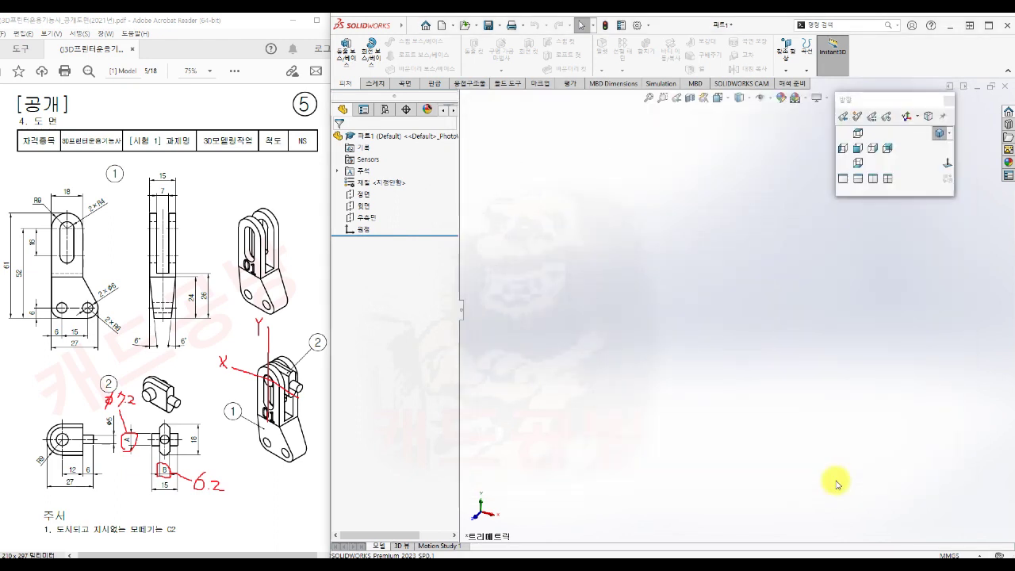
Step: Save the part as 파트1.SLDPRT in folder 05
{"action": "left_click", "coordinate": [499, 26]}
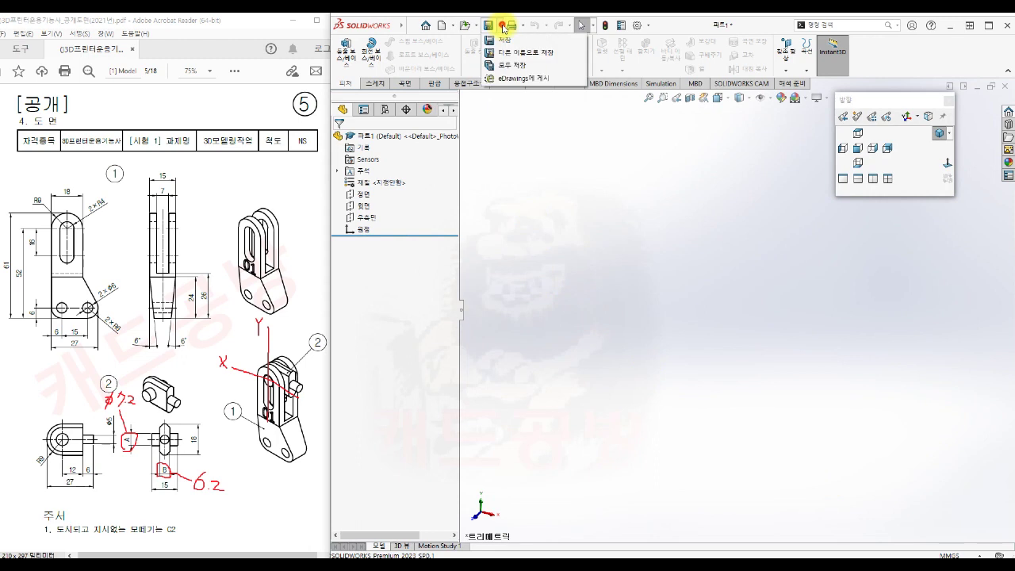
{"action": "left_click", "coordinate": [504, 60]}
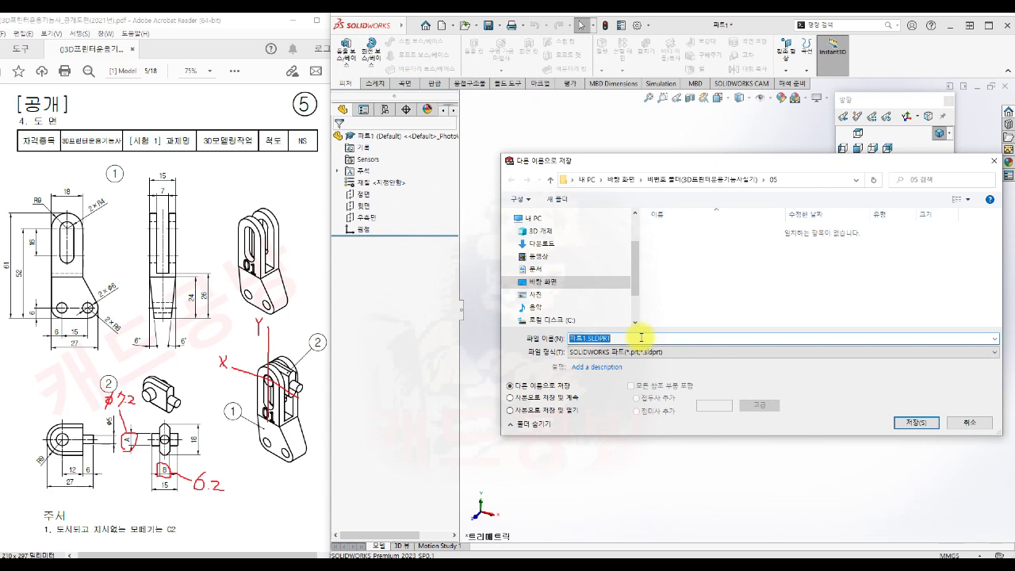
{"action": "left_click", "coordinate": [914, 422]}
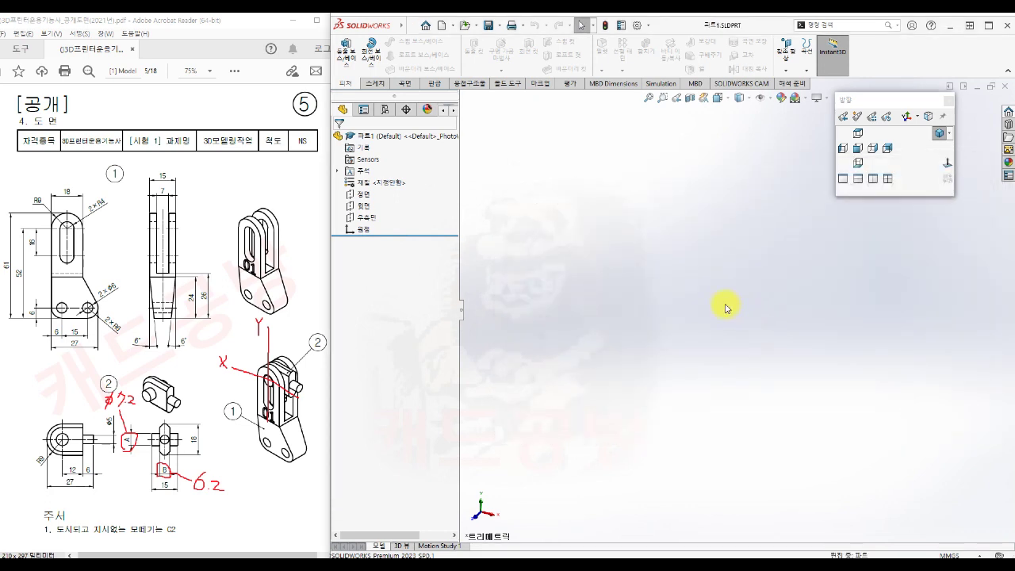
Step: Start a sketch on the front plane and draw a vertical straight slot down from the origin, about 9.6 mm wide with centres 16.6 mm apart
{"action": "left_click", "coordinate": [363, 194]}
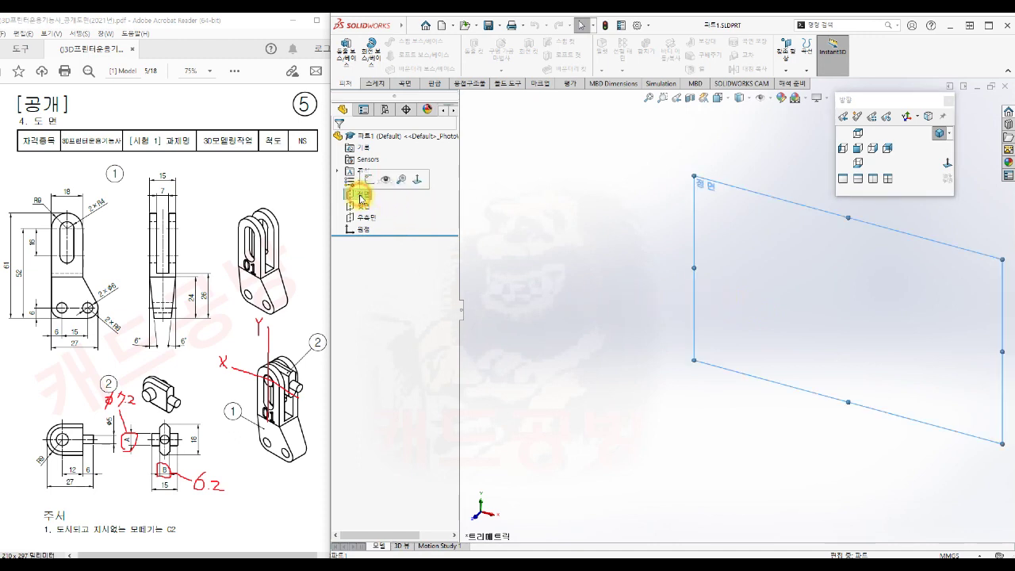
{"action": "left_click", "coordinate": [370, 179]}
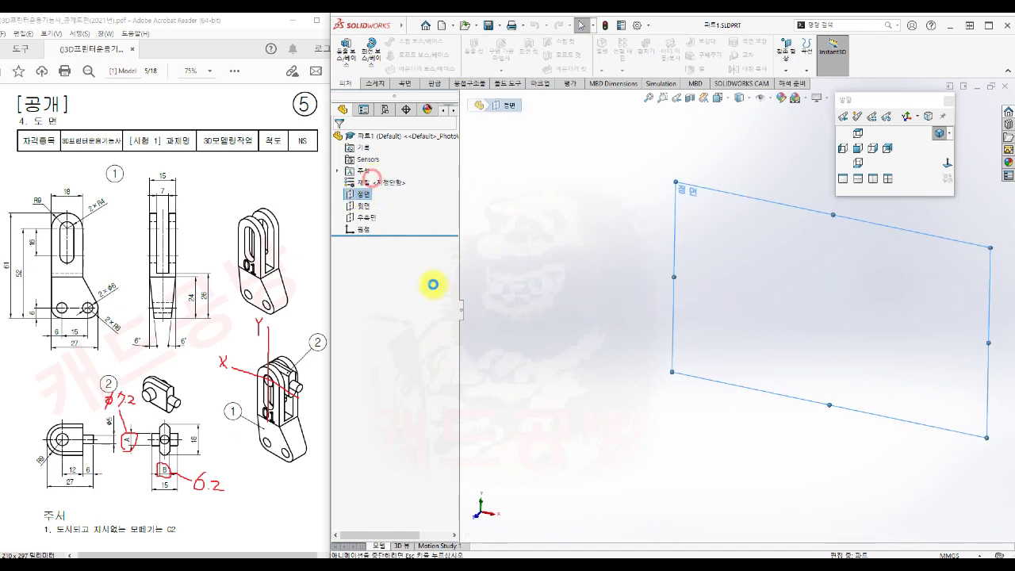
{"action": "left_click", "coordinate": [502, 365]}
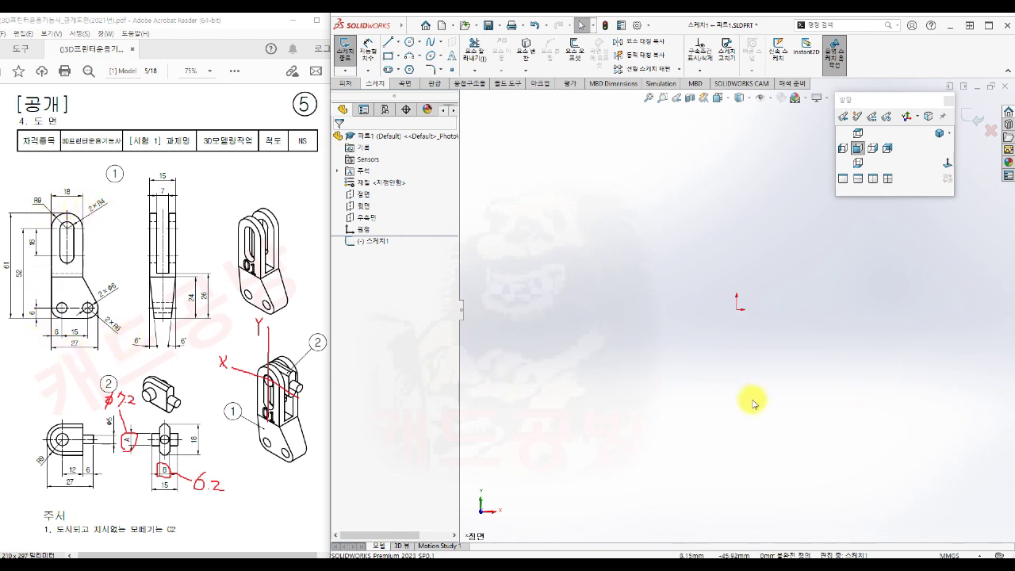
{"action": "scroll", "coordinate": [779, 374], "scroll_direction": "down", "scroll_amount": 2}
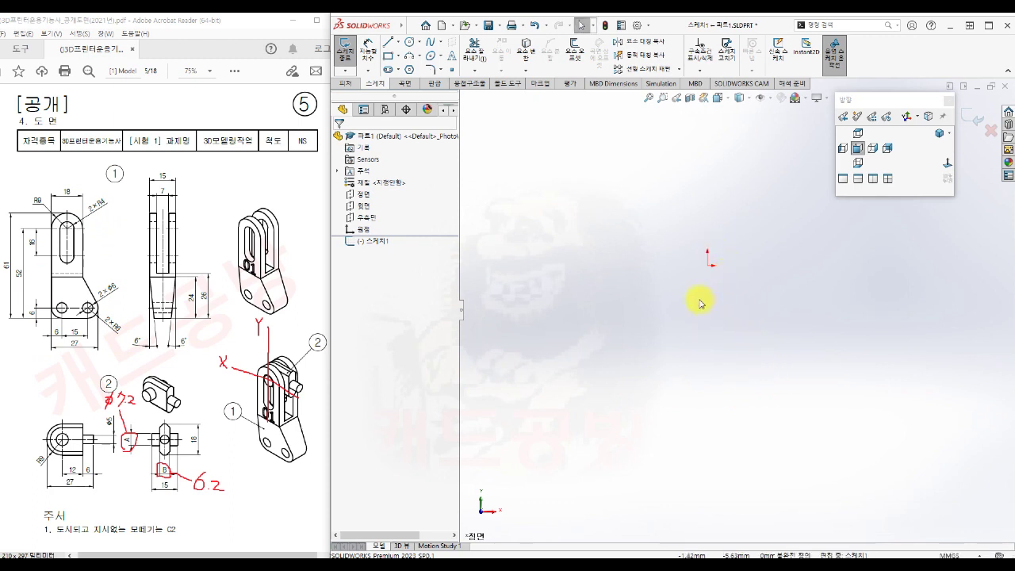
{"action": "key", "text": "s"}
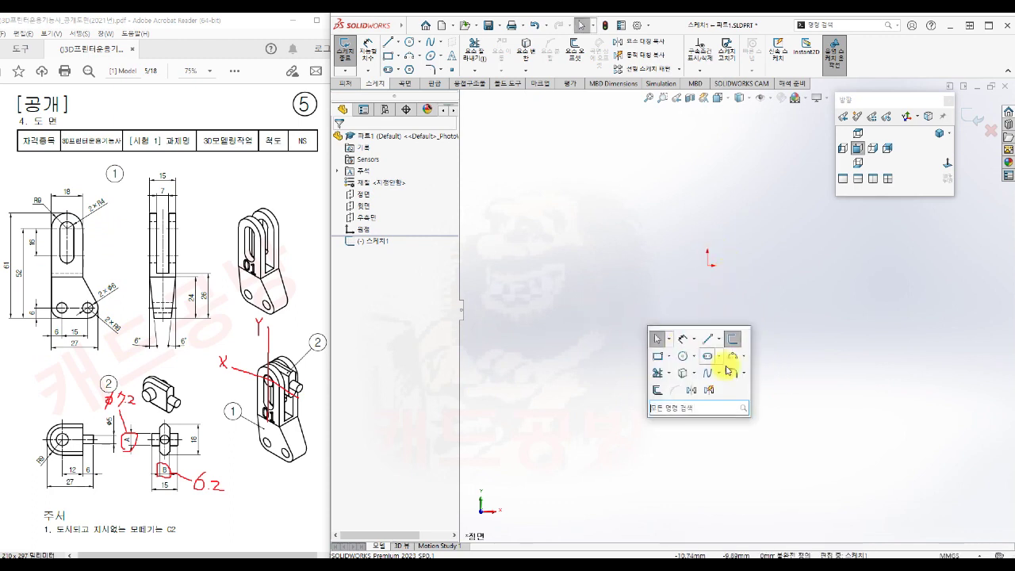
{"action": "left_click", "coordinate": [712, 354]}
{"action": "left_click", "coordinate": [708, 265]}
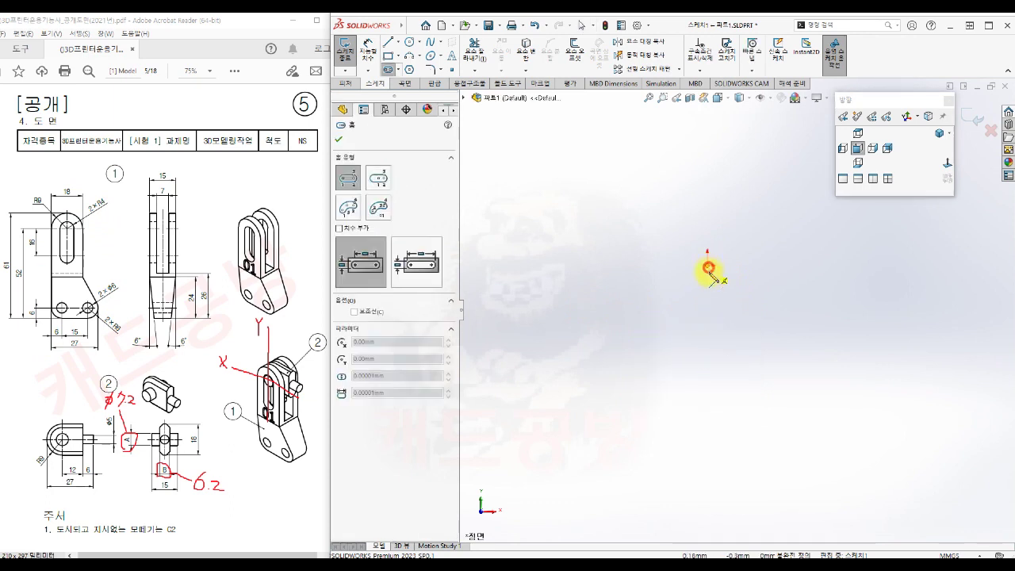
{"action": "left_click", "coordinate": [707, 364]}
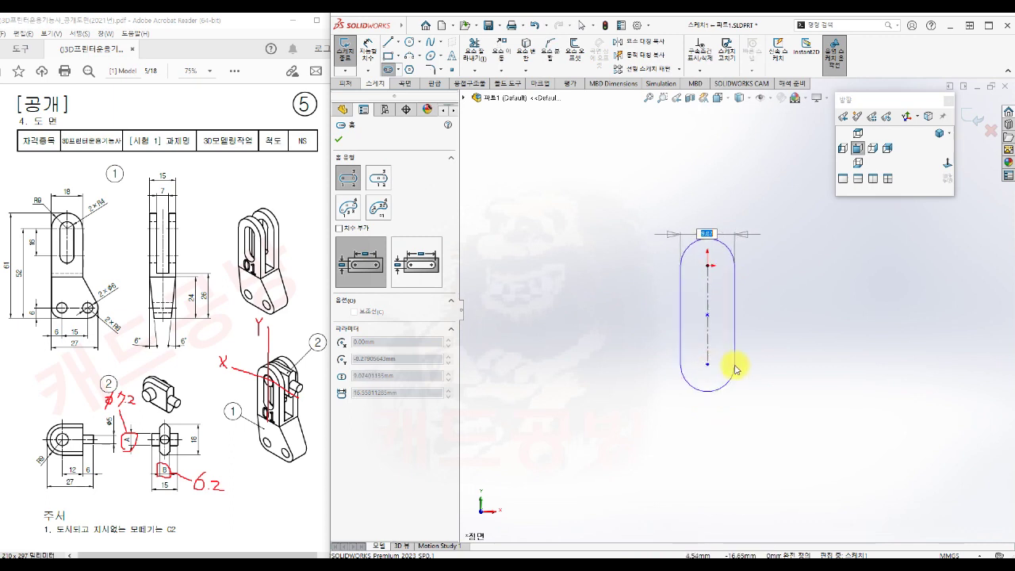
{"action": "left_click", "coordinate": [737, 365]}
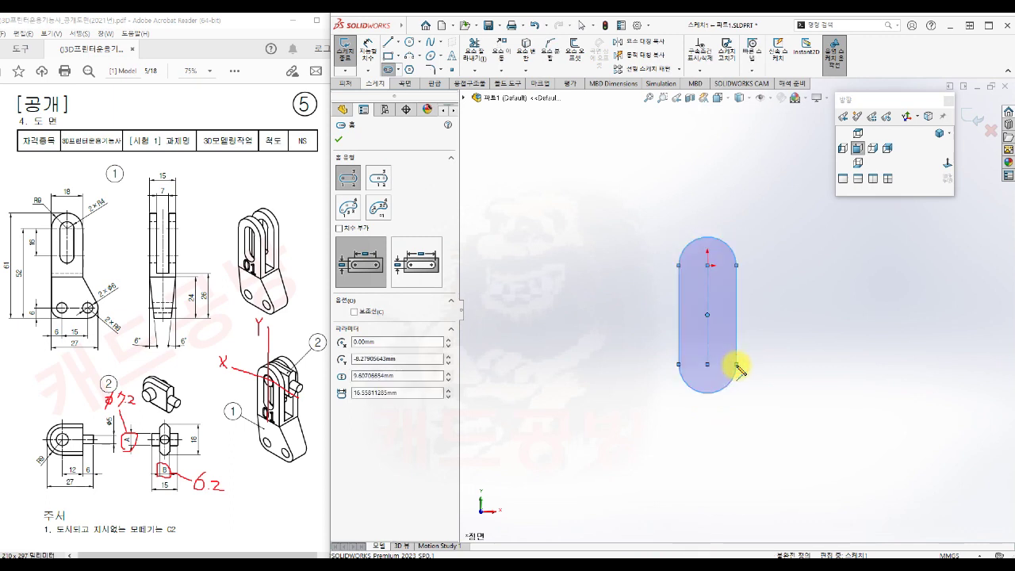
{"action": "key", "text": "Escape"}
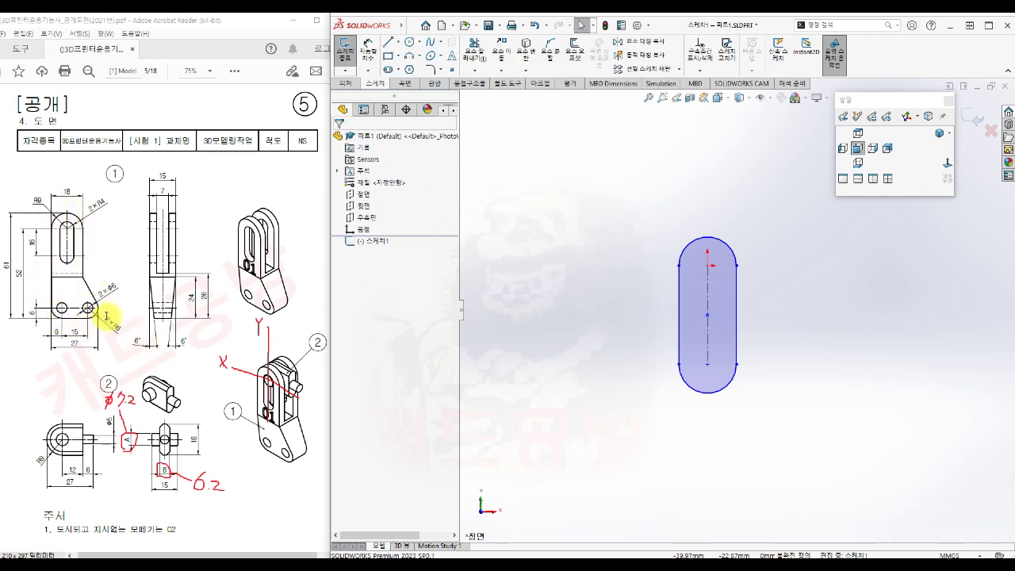
Step: Sketch a corner rectangle about 22.7 mm wide and 37 mm high around the slot
{"action": "key", "text": "s"}
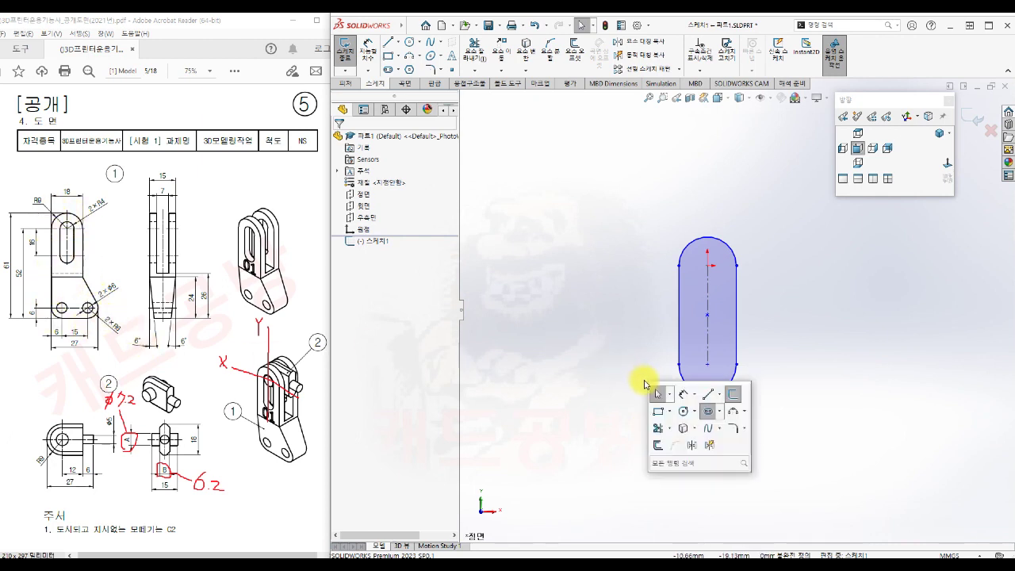
{"action": "left_click", "coordinate": [659, 412]}
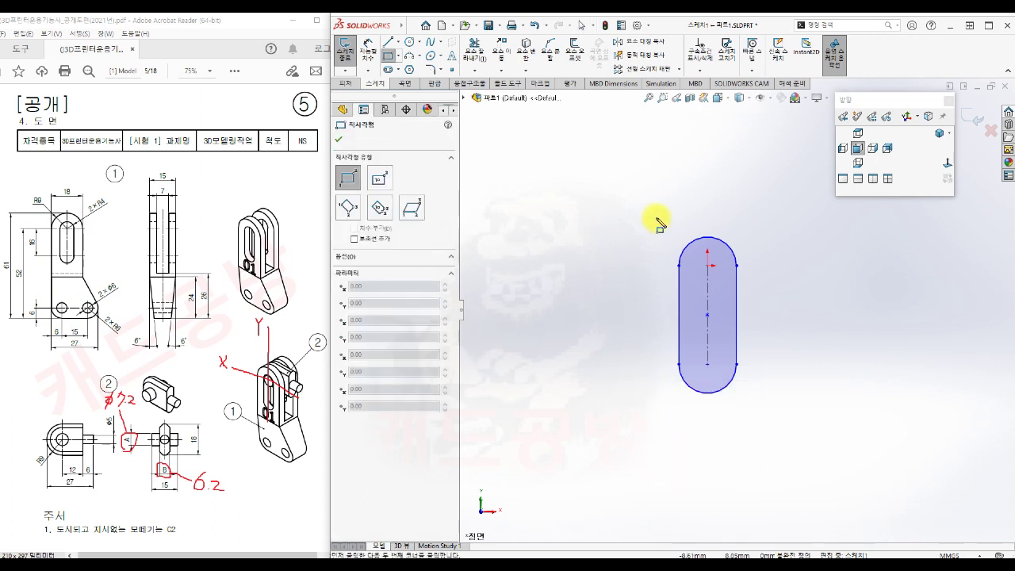
{"action": "left_click", "coordinate": [638, 214]}
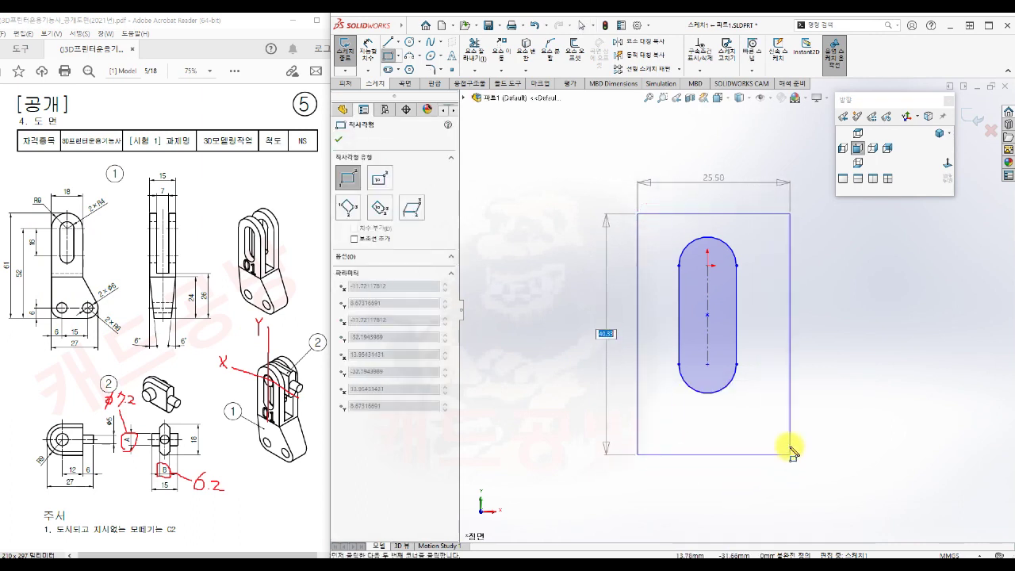
{"action": "left_click", "coordinate": [773, 434]}
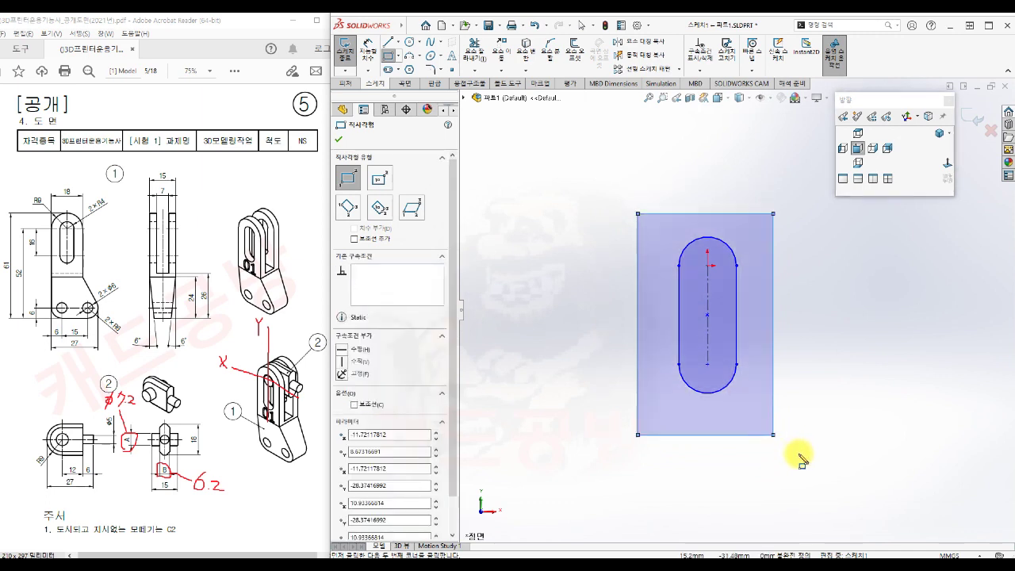
{"action": "key", "text": "Escape"}
Step: Sketch the lower outline from the rectangle's bottom-left corner: vertical line about 15.7 mm, arc about R6.9, base about 18 mm, arc about R6.1, slanted line to bottom-right corner
{"action": "key", "text": "s"}
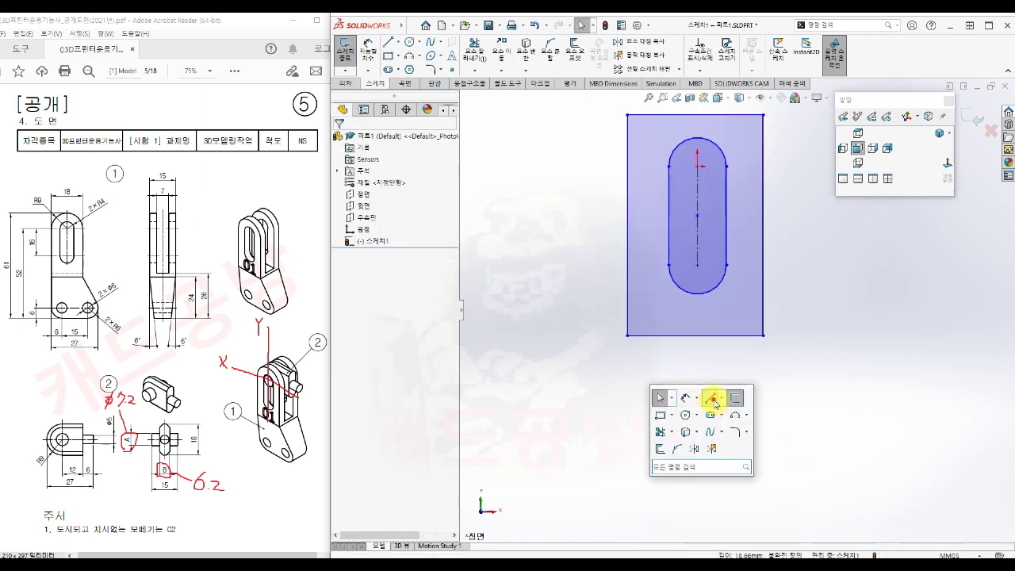
{"action": "left_click", "coordinate": [714, 399]}
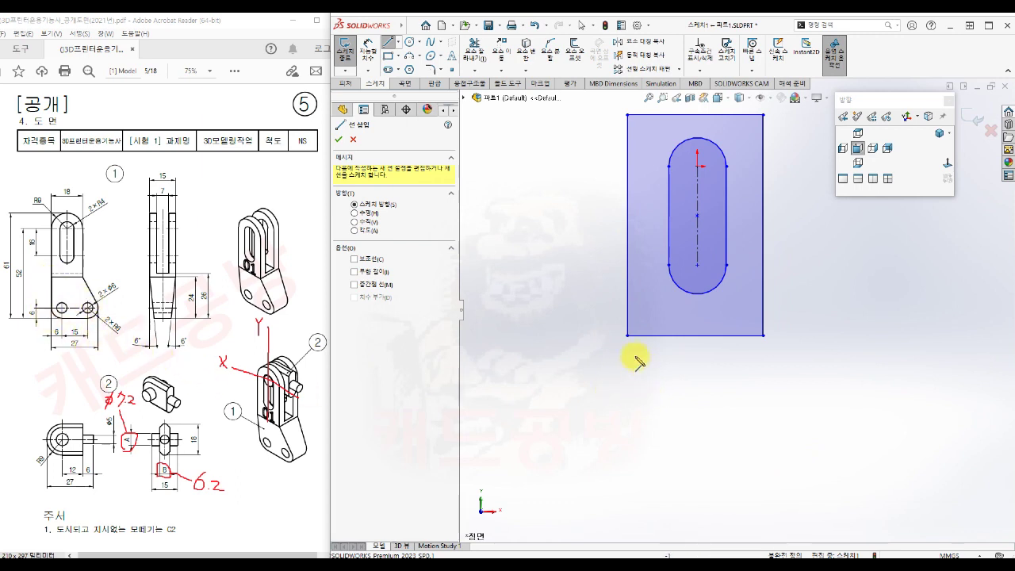
{"action": "left_click", "coordinate": [628, 337]}
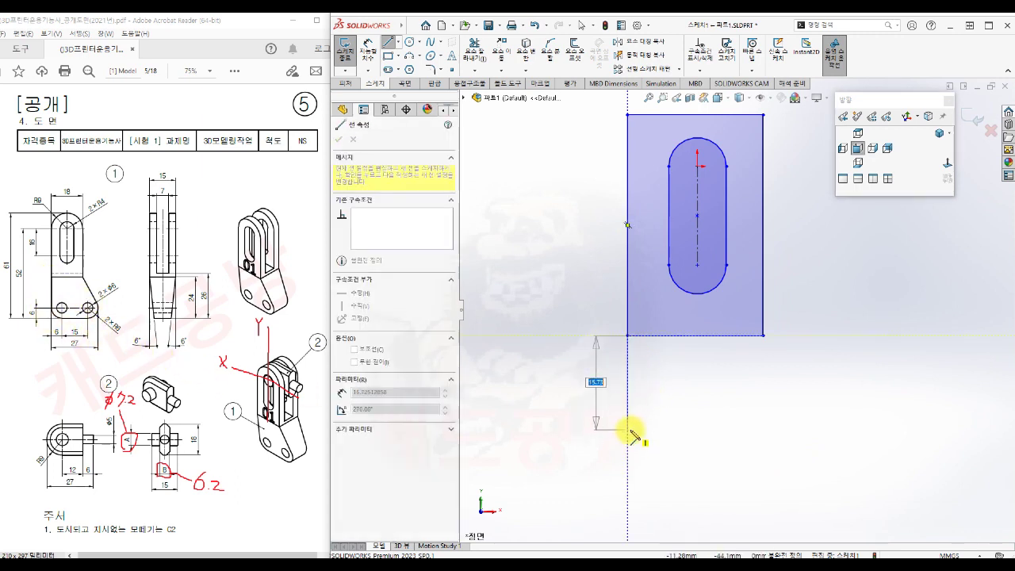
{"action": "left_click", "coordinate": [627, 430]}
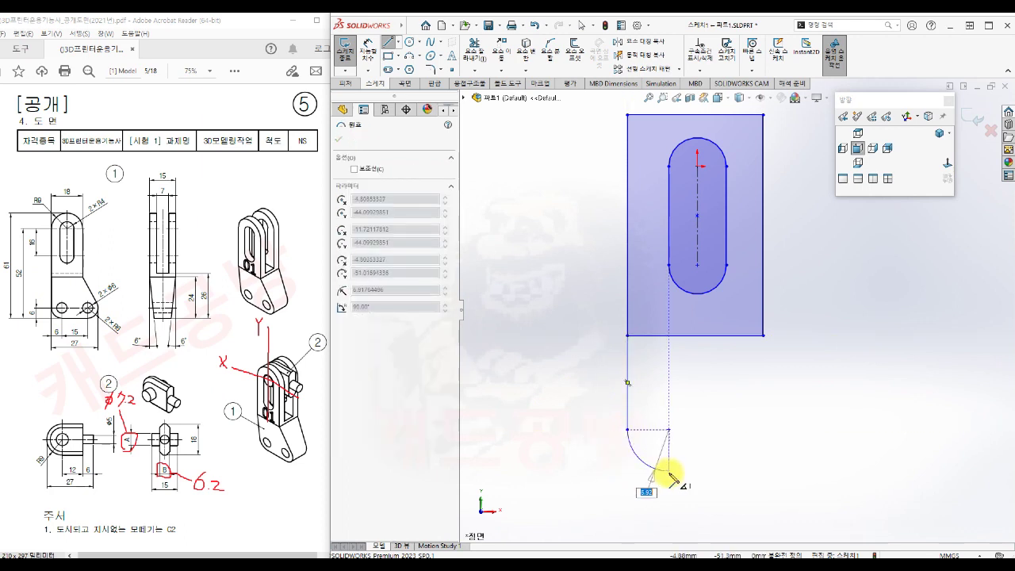
{"action": "left_click", "coordinate": [671, 472]}
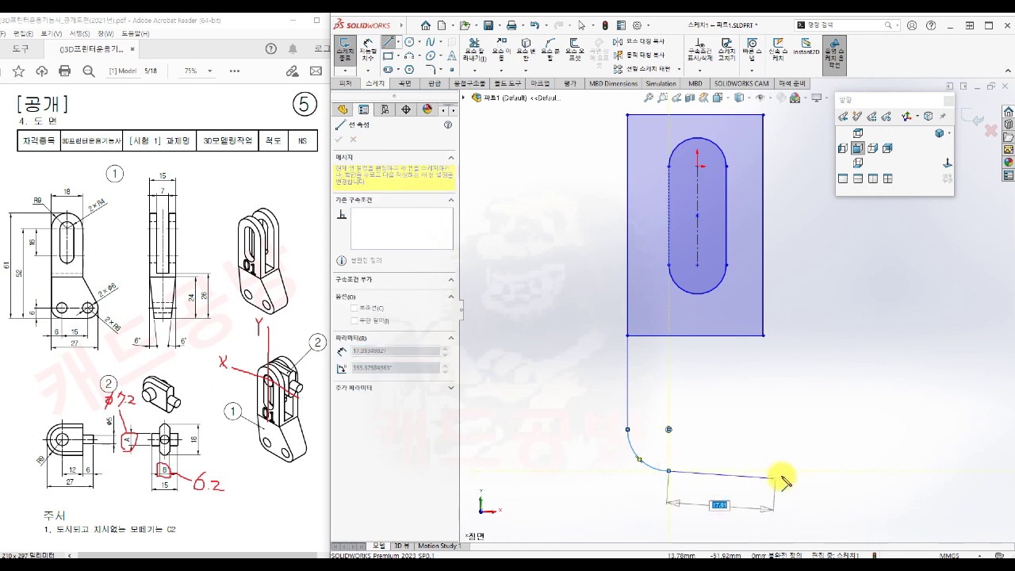
{"action": "left_click", "coordinate": [776, 472]}
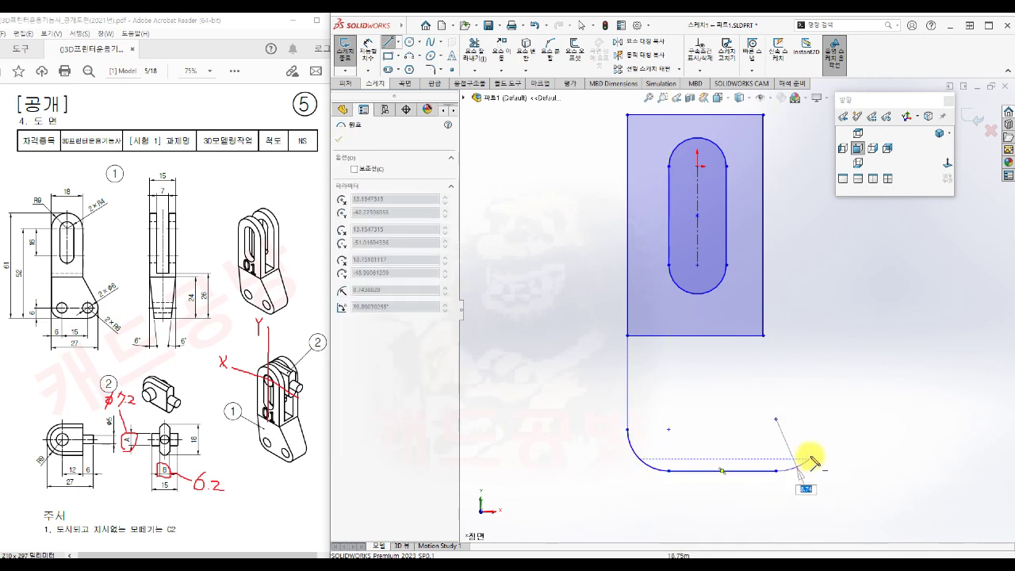
{"action": "left_click", "coordinate": [803, 411]}
{"action": "left_click", "coordinate": [763, 336]}
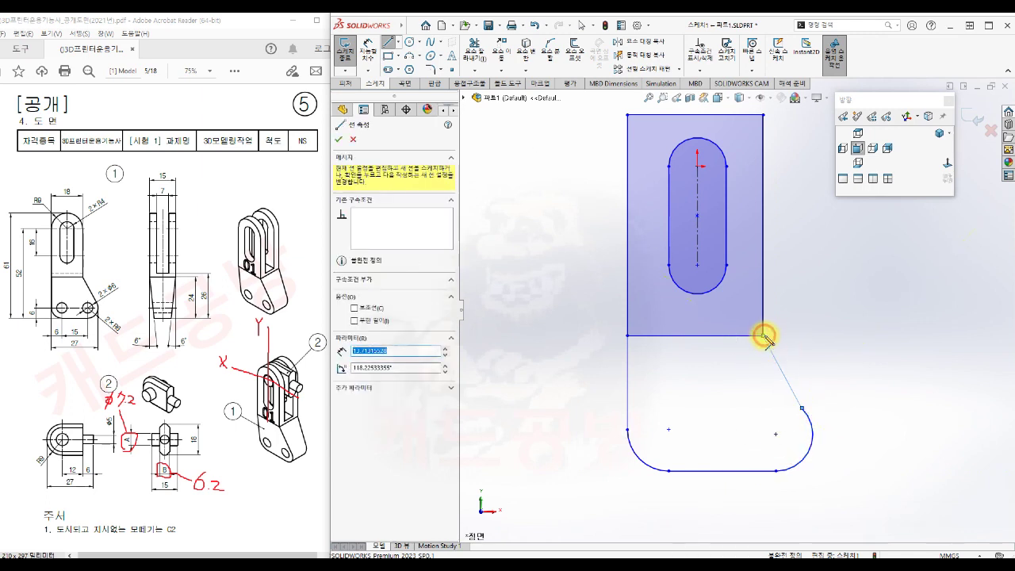
{"action": "key", "text": "Escape"}
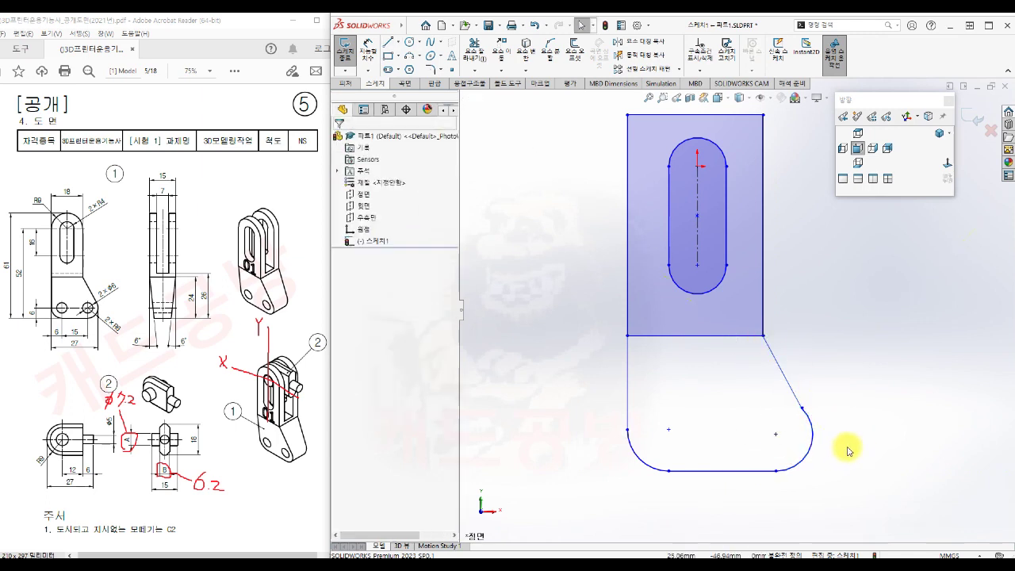
Step: Make the lower-right arc tangent to the slanted line and to the bottom line of the outline
{"action": "left_click", "coordinate": [794, 393]}
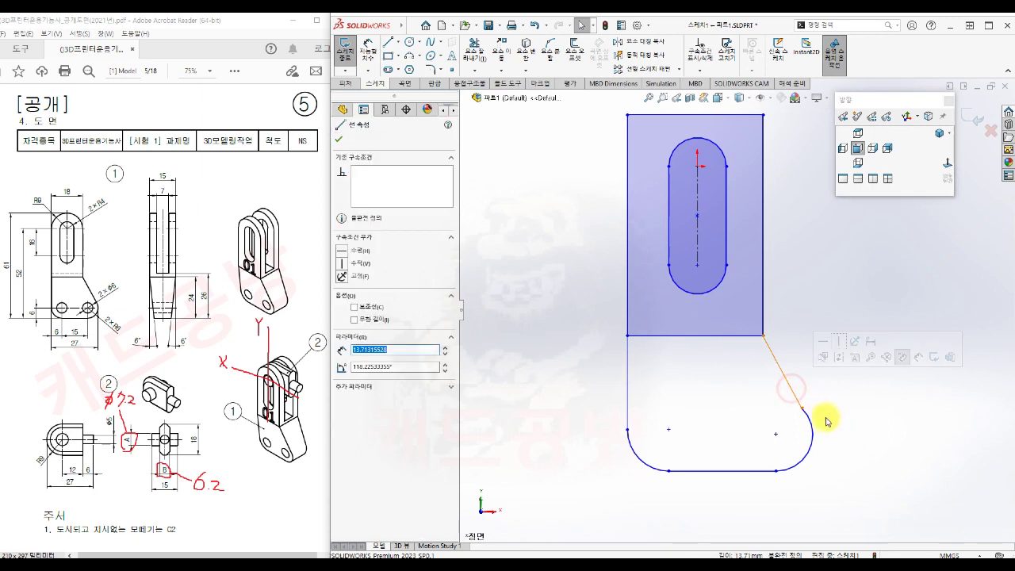
{"action": "left_click", "coordinate": [808, 419], "text": "ctrl"}
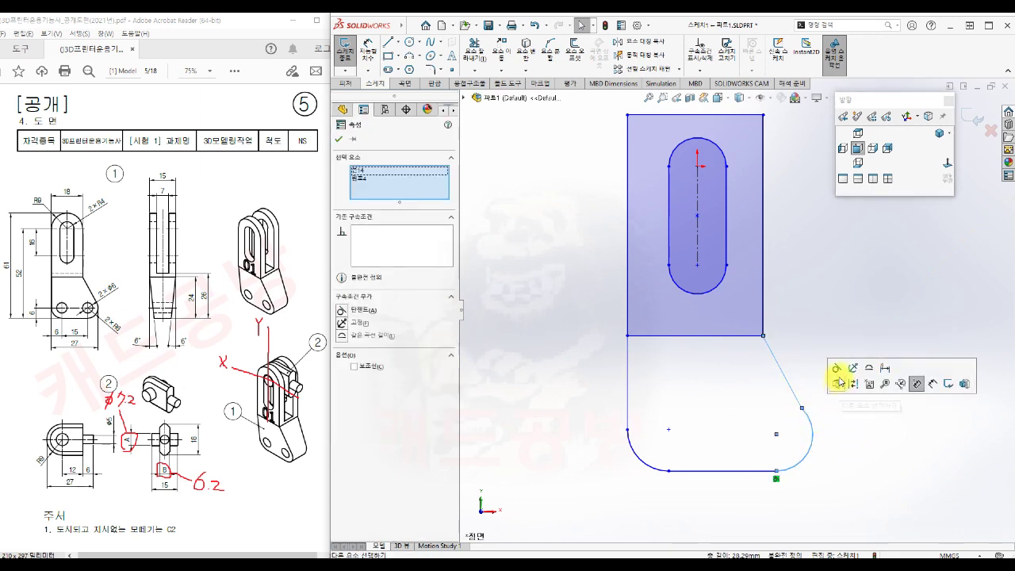
{"action": "left_click", "coordinate": [837, 368]}
{"action": "left_click", "coordinate": [846, 444]}
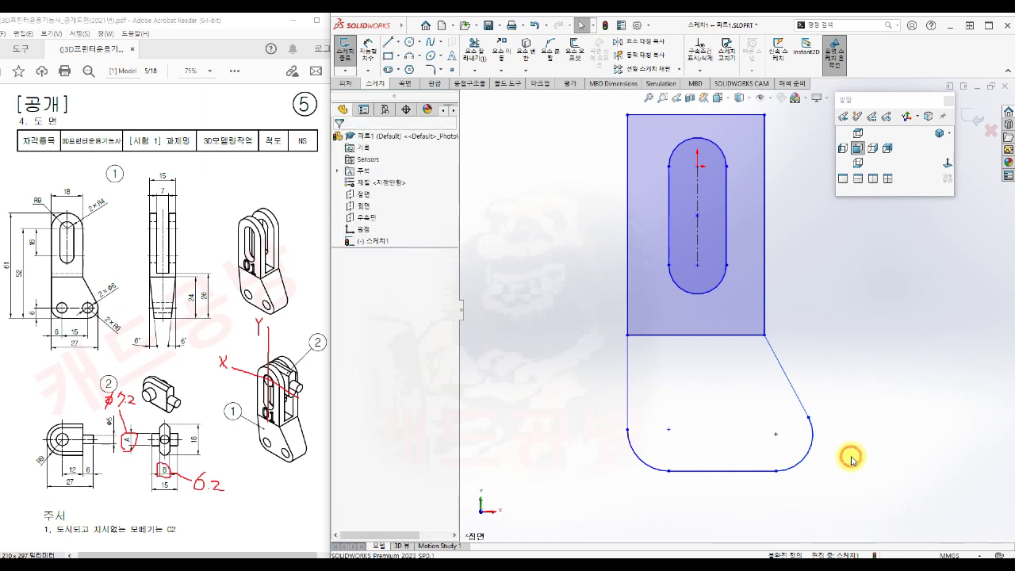
{"action": "left_click", "coordinate": [804, 464]}
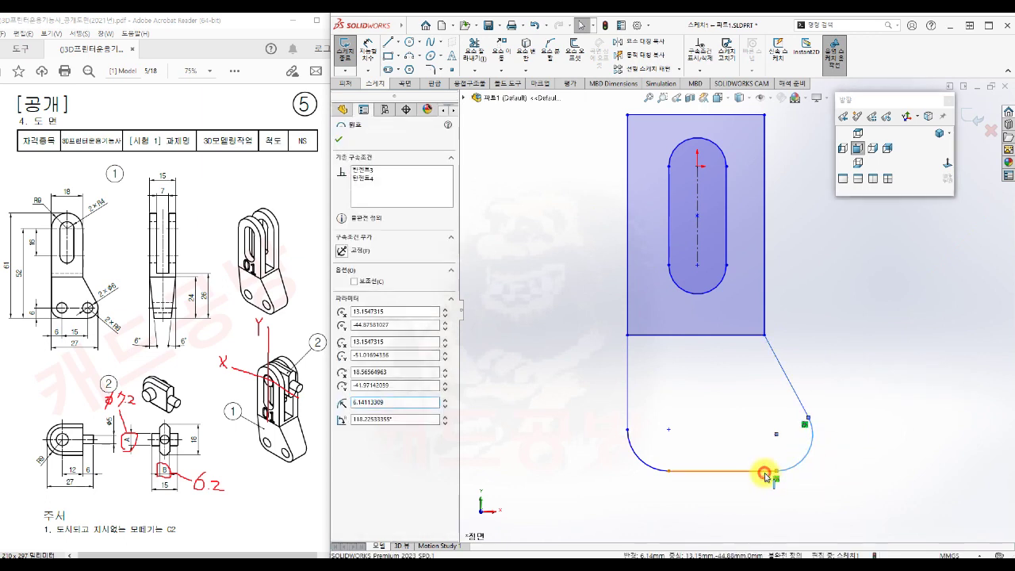
{"action": "left_click", "coordinate": [768, 473], "text": "ctrl"}
{"action": "left_click", "coordinate": [795, 428]}
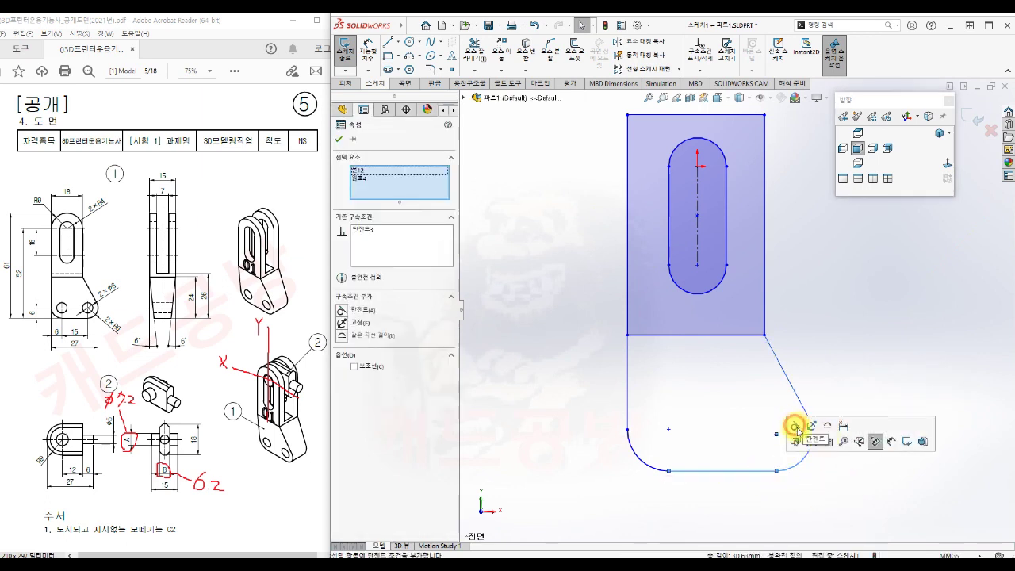
{"action": "left_click", "coordinate": [811, 515]}
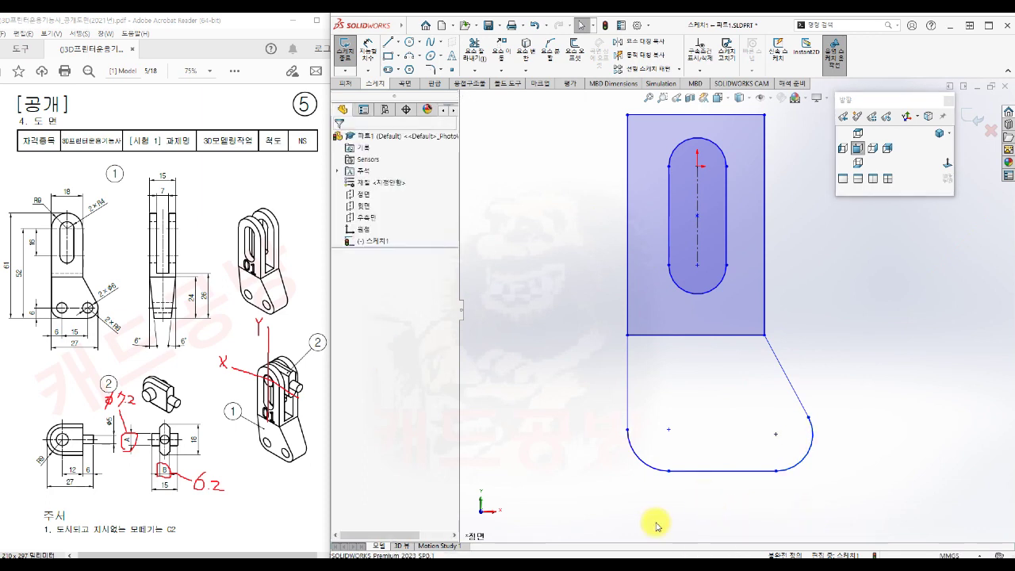
Step: Make the lower-left arc tangent to the bottom line and check its tangency with the left vertical line
{"action": "left_click", "coordinate": [705, 471]}
{"action": "left_click", "coordinate": [653, 467], "text": "ctrl"}
{"action": "left_click", "coordinate": [681, 423]}
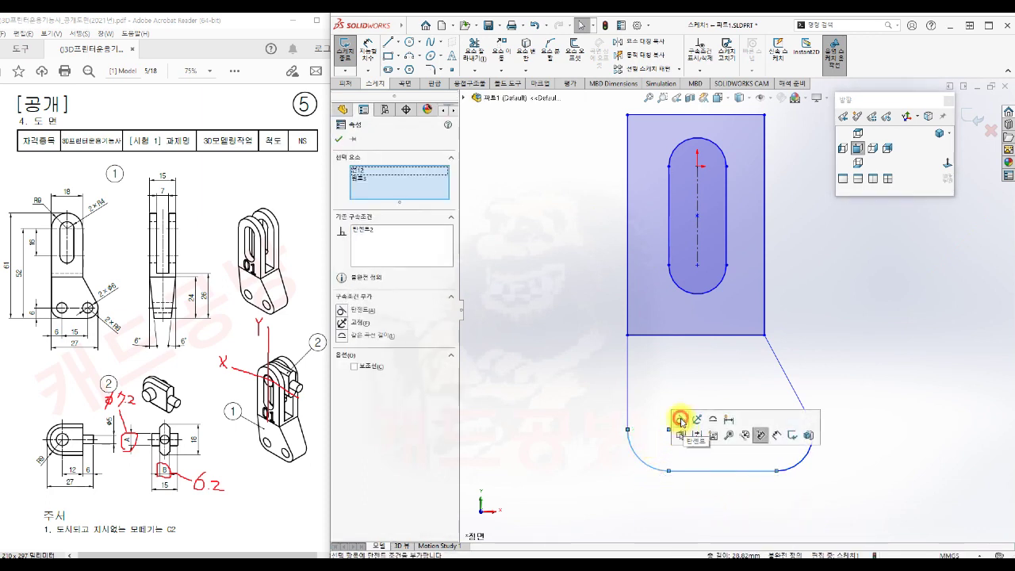
{"action": "left_click", "coordinate": [571, 495]}
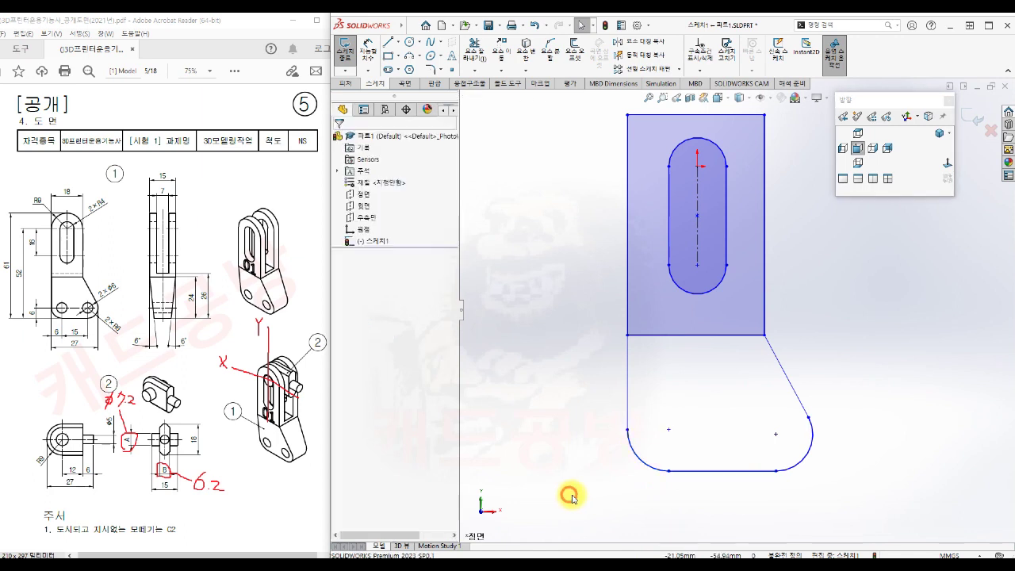
{"action": "left_click", "coordinate": [627, 438]}
{"action": "left_click", "coordinate": [627, 392]}
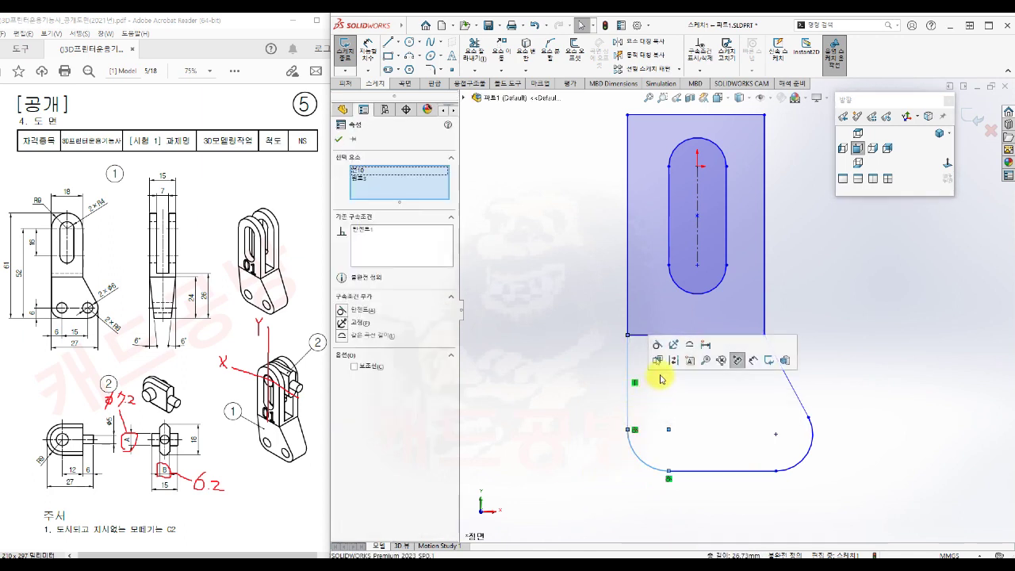
{"action": "left_click", "coordinate": [535, 468]}
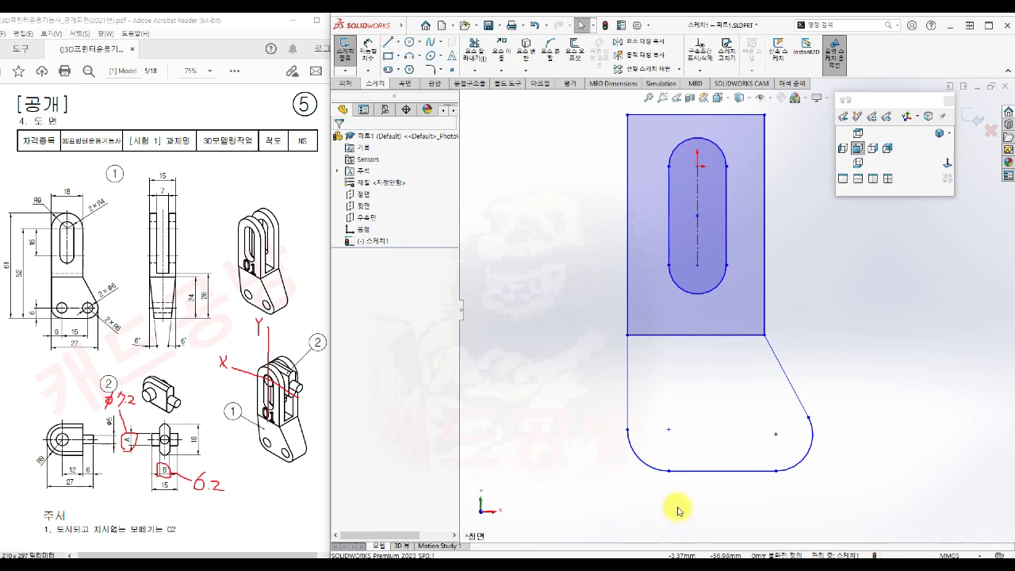
Step: Draw a 6 mm circle at the lower-left arc's centre and a circle about 7.3 mm in diameter at the lower-right arc's centre
{"action": "key", "text": "s"}
{"action": "left_click", "coordinate": [717, 496]}
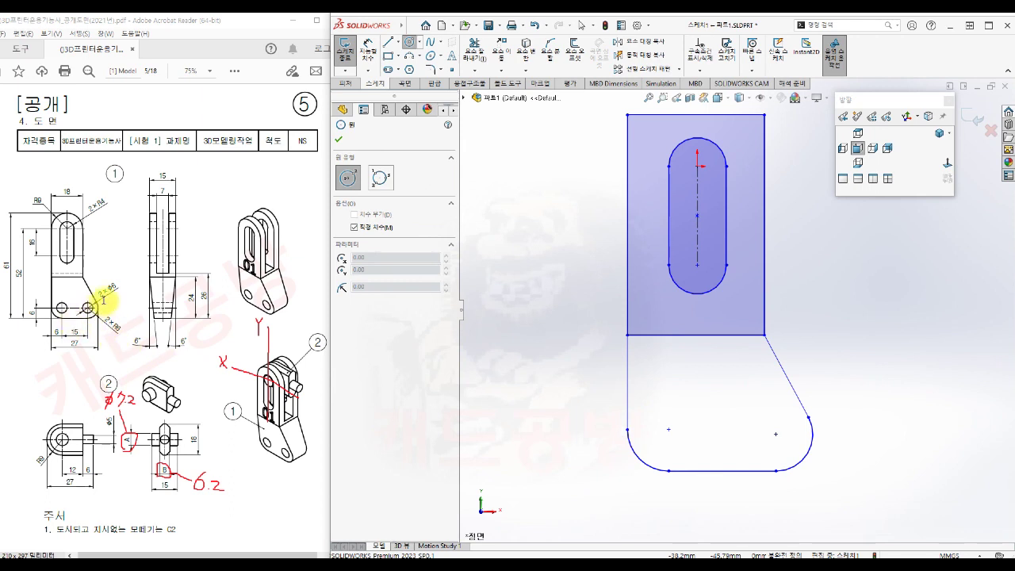
{"action": "left_click", "coordinate": [669, 429]}
{"action": "left_click", "coordinate": [681, 444]}
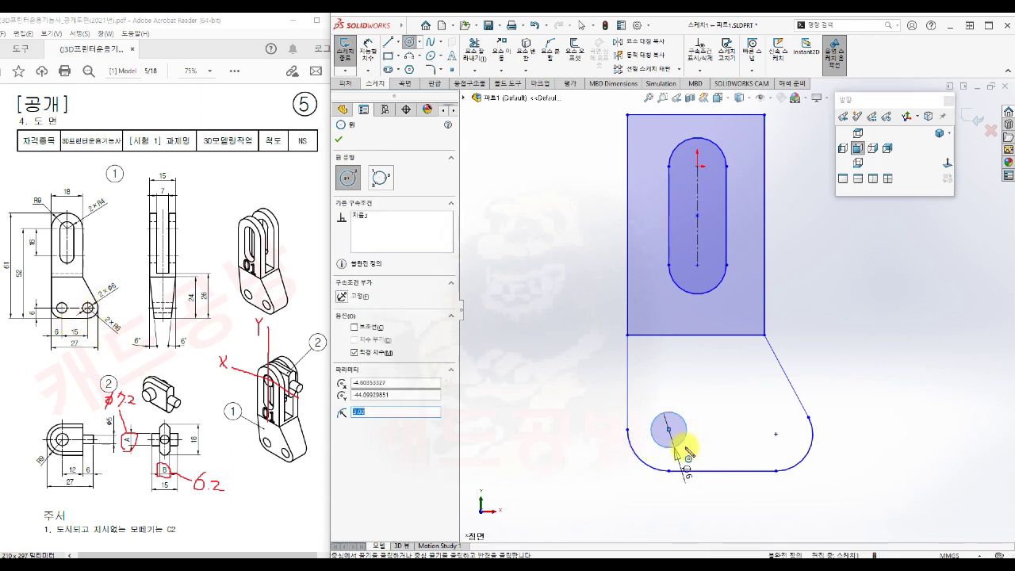
{"action": "left_click", "coordinate": [776, 435]}
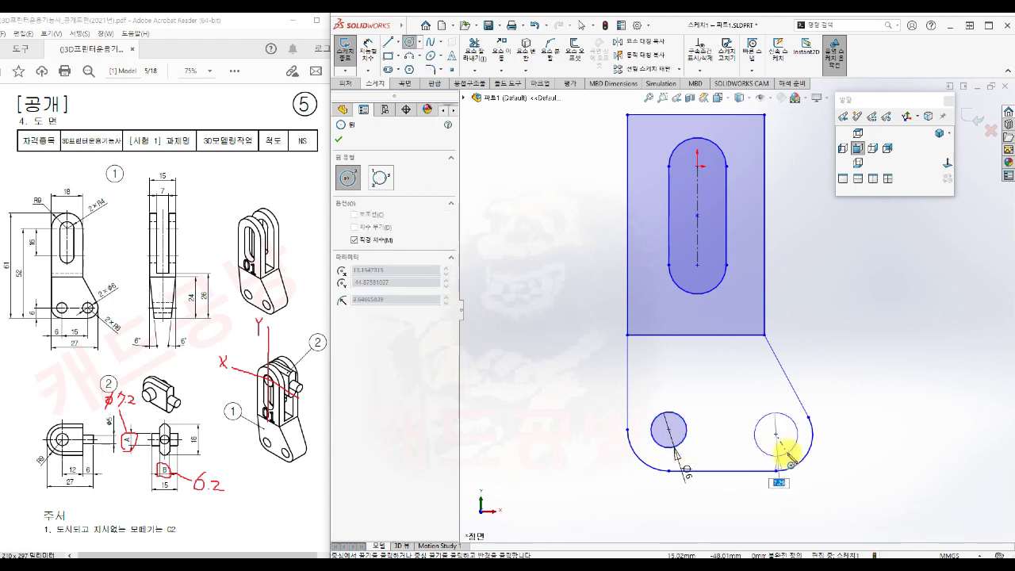
{"action": "left_click", "coordinate": [789, 457]}
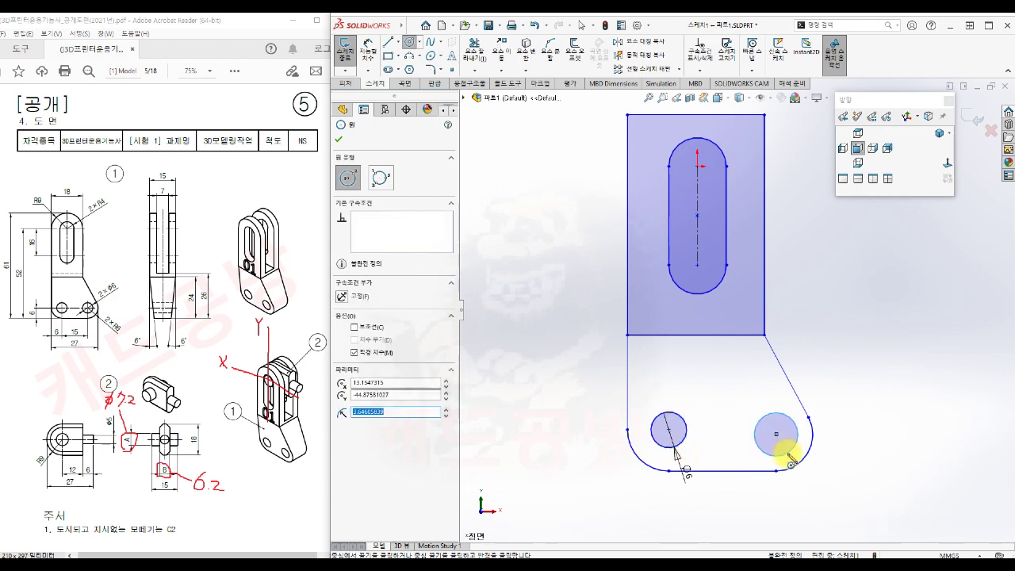
{"action": "key", "text": "Escape"}
{"action": "key", "text": "Escape"}
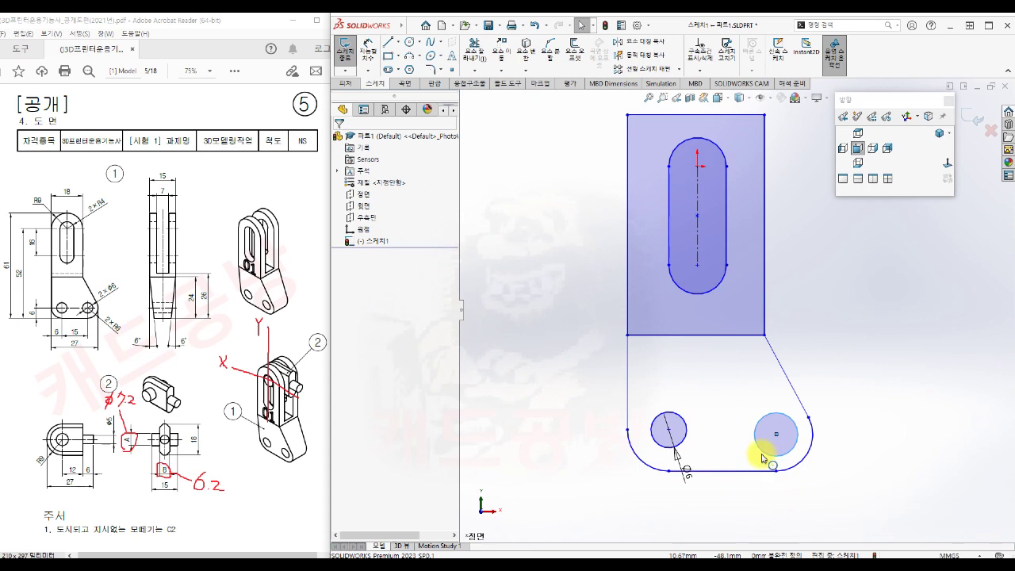
Step: Add an equal relation between the two circles in the lower part of the sketch
{"action": "left_click", "coordinate": [687, 444]}
{"action": "left_click", "coordinate": [775, 448], "text": "ctrl"}
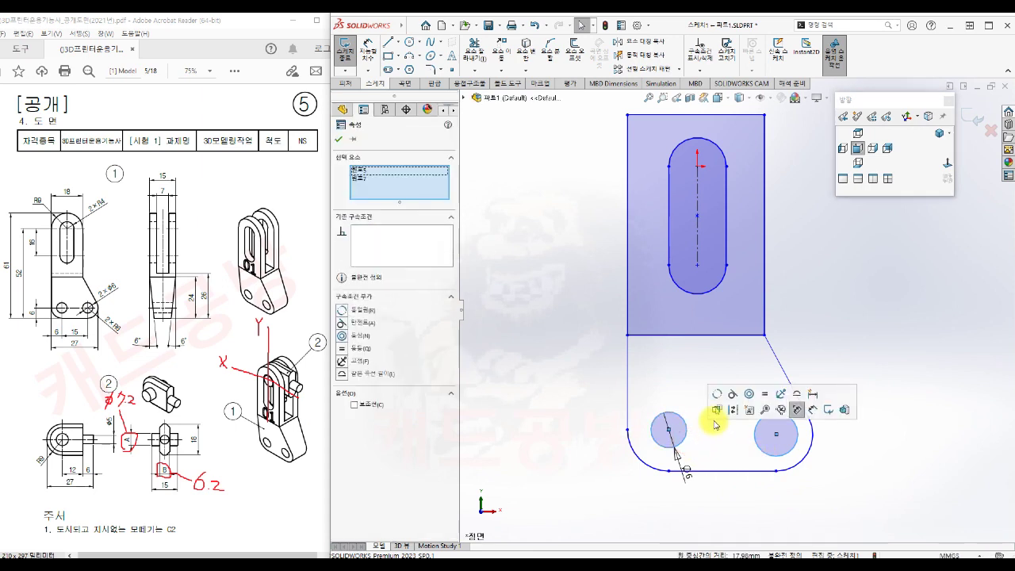
{"action": "left_click", "coordinate": [764, 401]}
{"action": "key", "text": "Escape"}
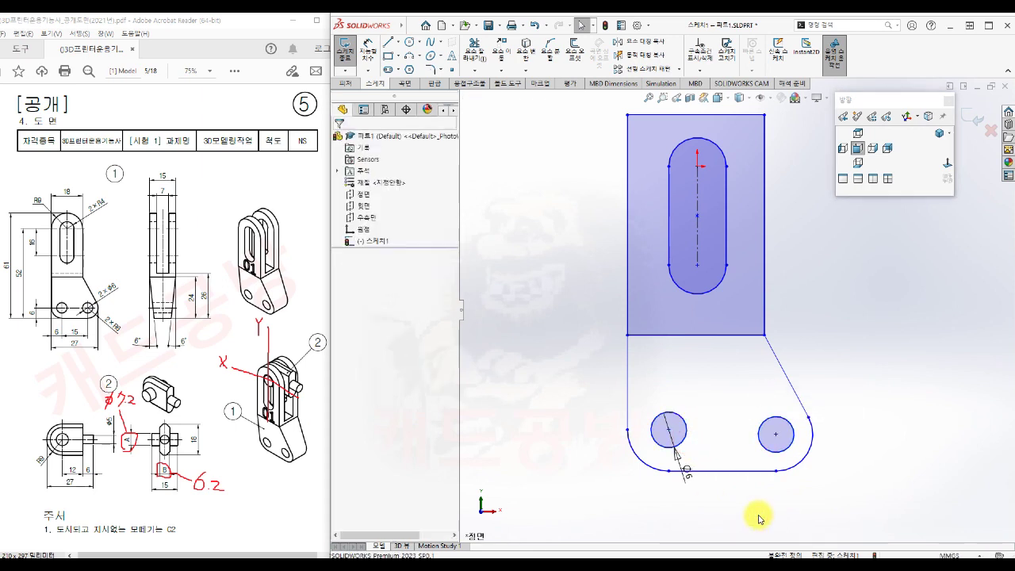
Step: Align the midpoint of the rectangle's top edge vertically with the origin
{"action": "scroll", "coordinate": [738, 309], "scroll_direction": "up", "scroll_amount": 1}
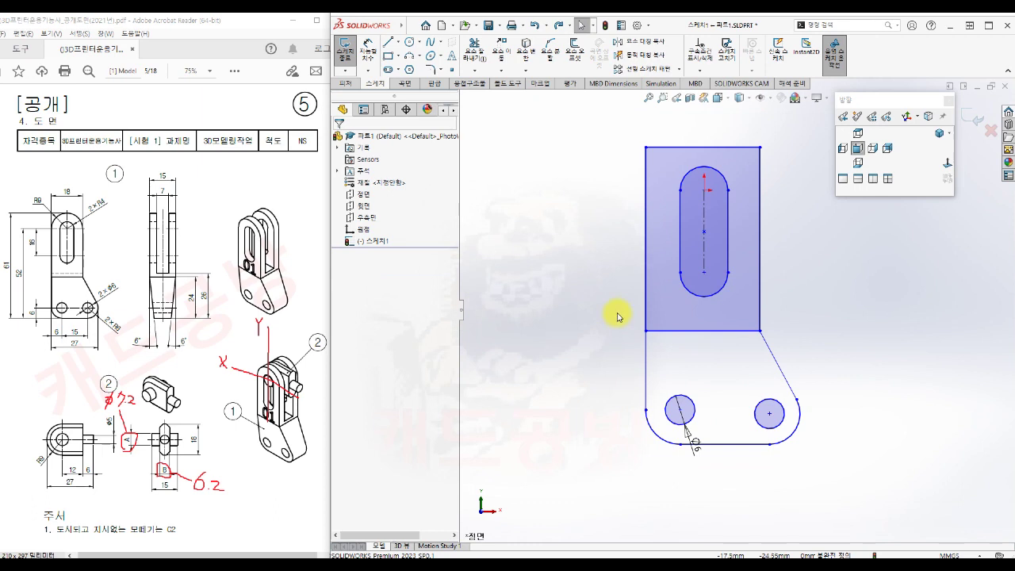
{"action": "left_click", "coordinate": [706, 149]}
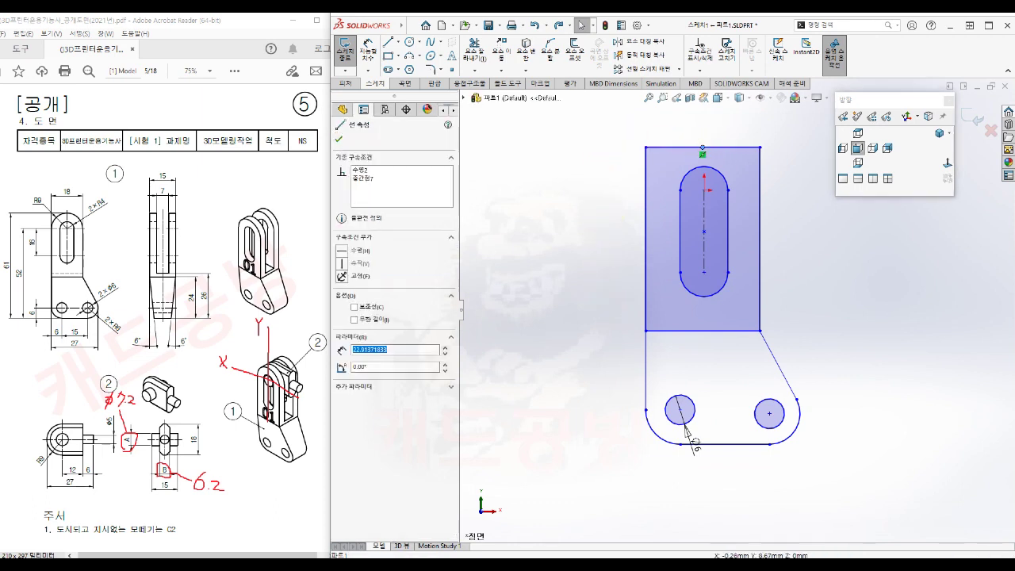
{"action": "left_click", "coordinate": [705, 190], "text": "ctrl"}
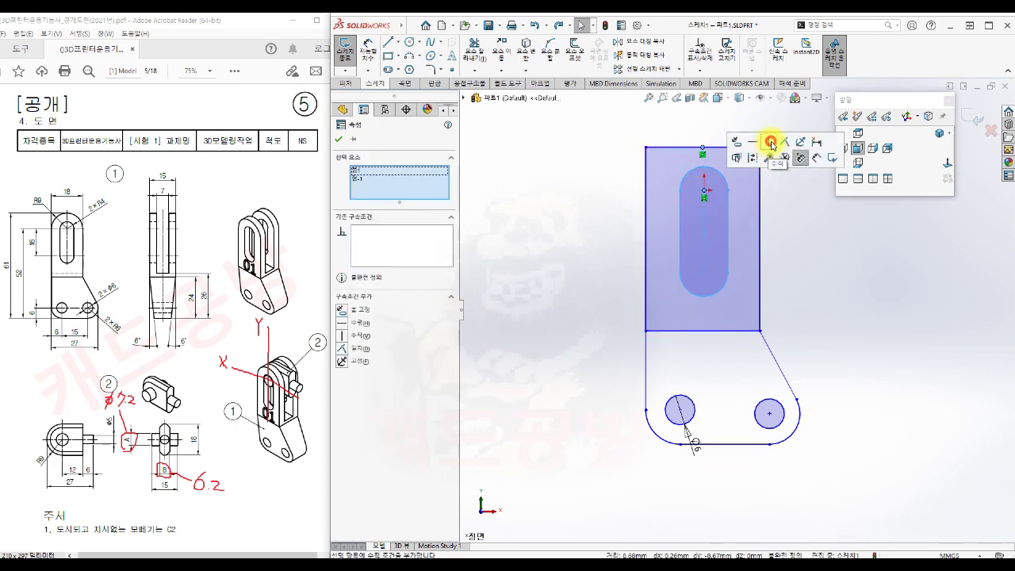
{"action": "left_click", "coordinate": [771, 142]}
{"action": "left_click", "coordinate": [790, 285]}
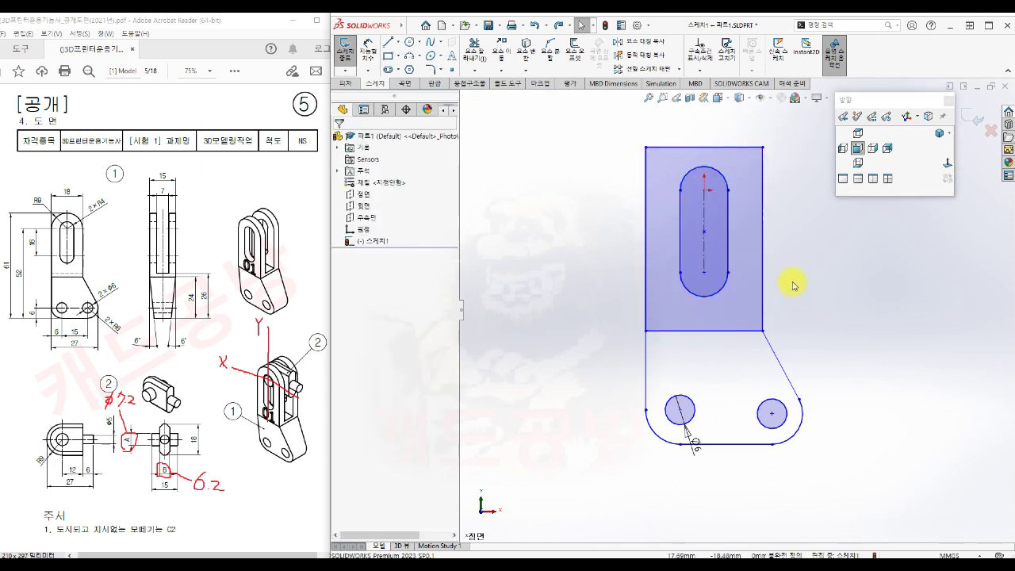
Step: Dimension the distance from the origin to the rectangle's top edge as 9 mm
{"action": "key", "text": "s"}
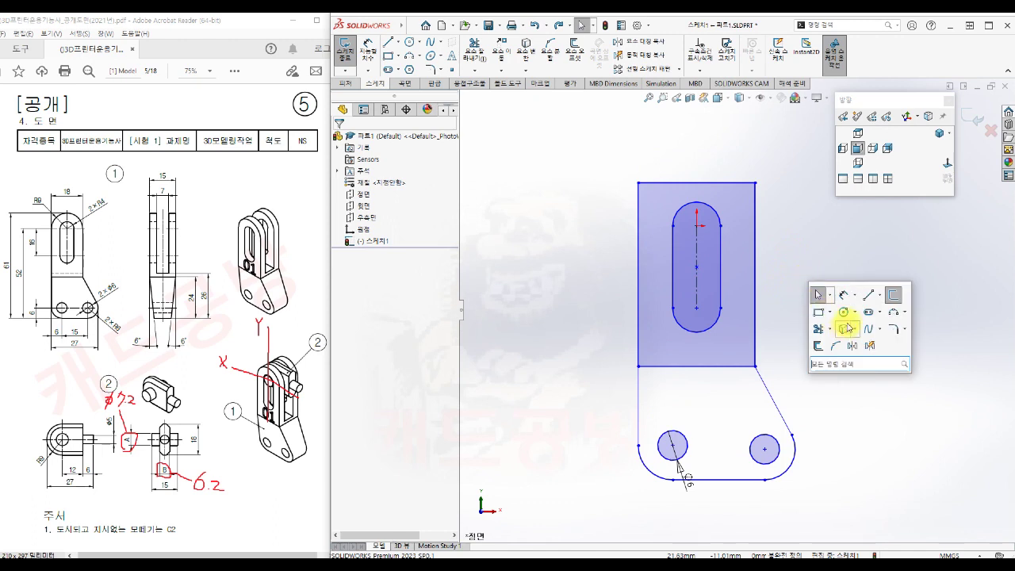
{"action": "left_click", "coordinate": [844, 295]}
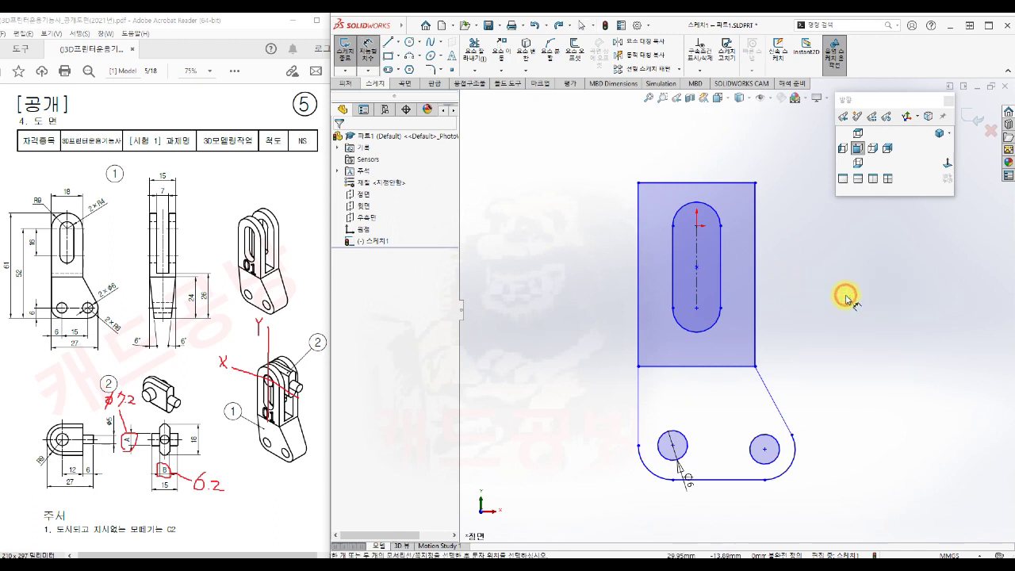
{"action": "left_click", "coordinate": [696, 226]}
{"action": "left_click", "coordinate": [688, 183]}
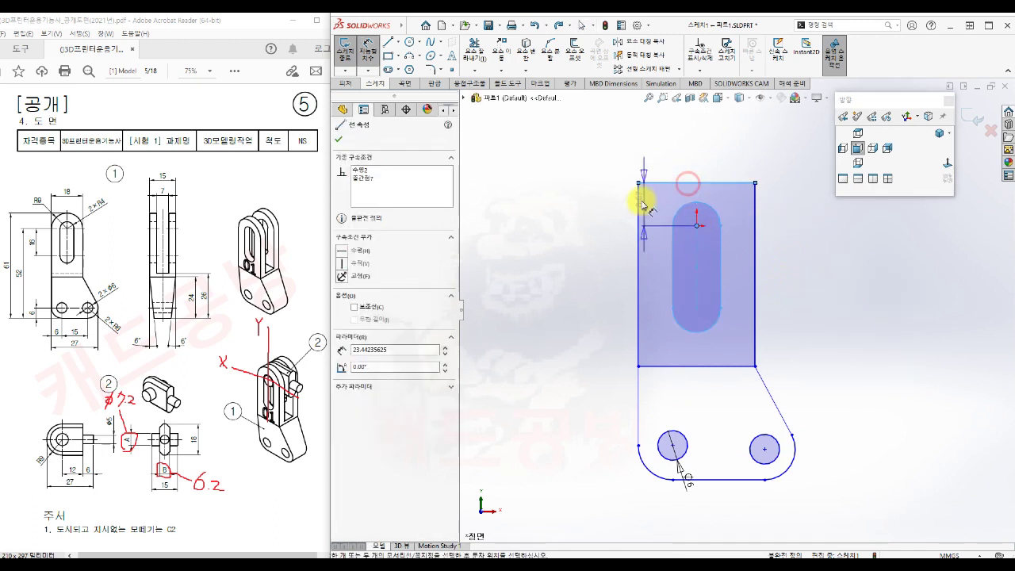
{"action": "left_click", "coordinate": [595, 204]}
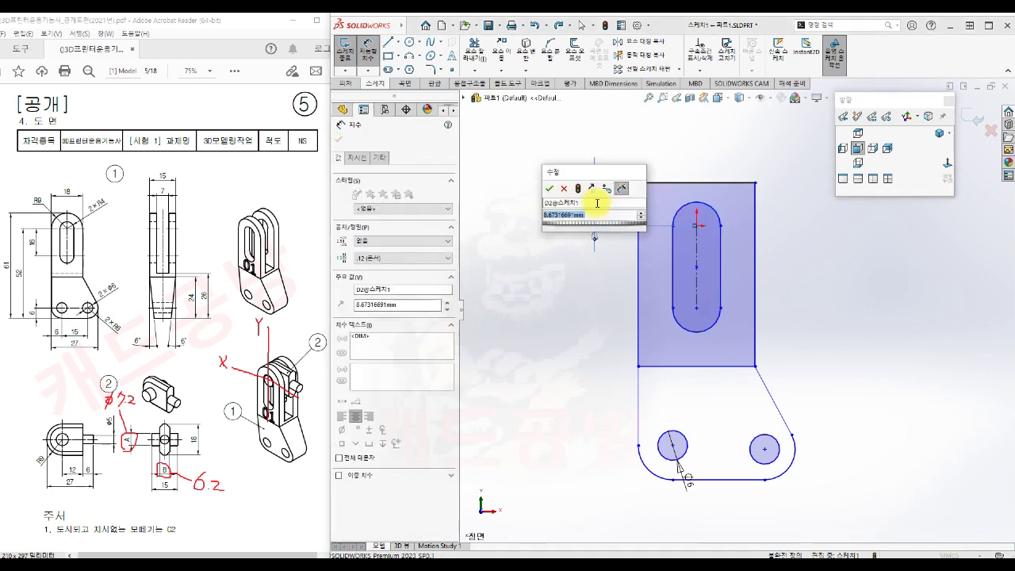
{"action": "type", "text": "9"}
{"action": "key", "text": "Return"}
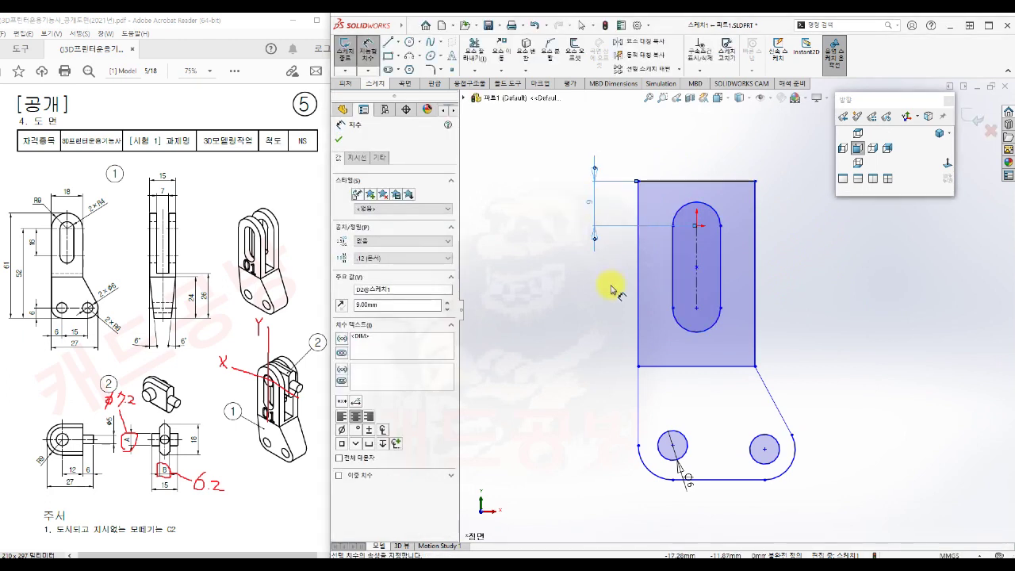
Step: Dimension the rectangle's width across its top edge as 18 mm
{"action": "left_click", "coordinate": [756, 215]}
{"action": "left_click", "coordinate": [695, 147]}
{"action": "type", "text": "18"}
{"action": "key", "text": "Return"}
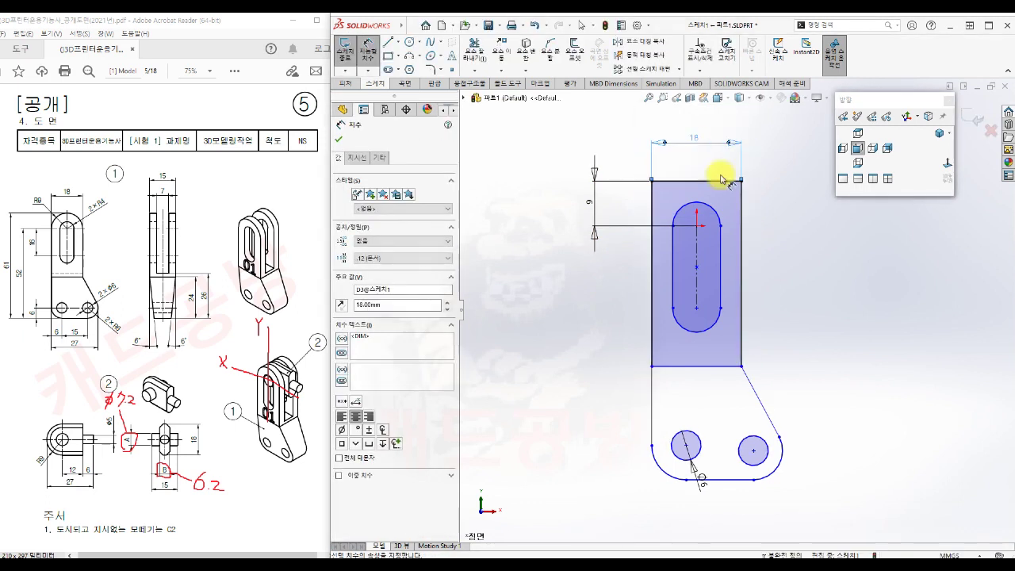
Step: Dimension the vertical distance between the slot's two arc centres as 16 mm
{"action": "left_click", "coordinate": [788, 231]}
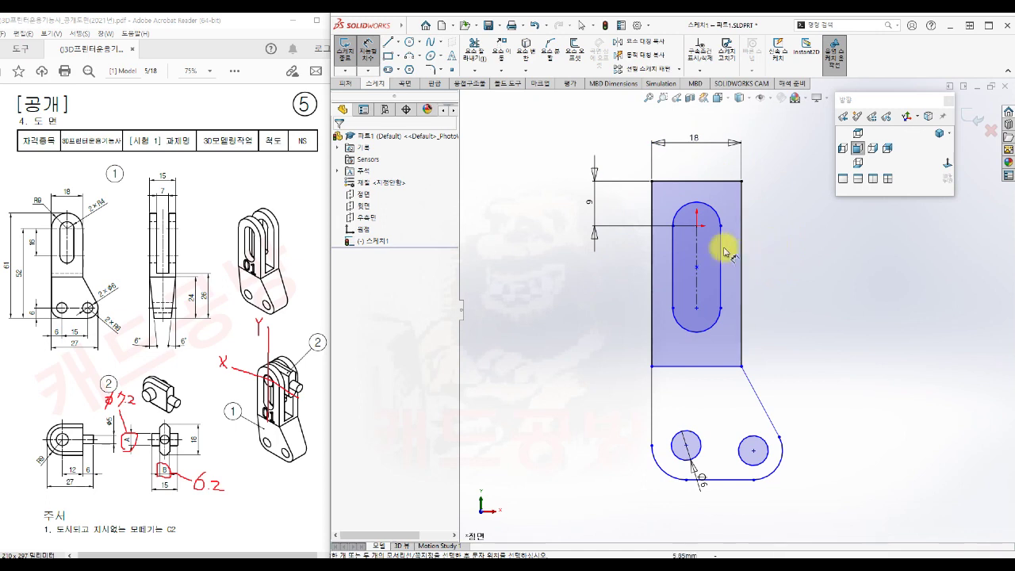
{"action": "left_click", "coordinate": [697, 228]}
{"action": "left_click", "coordinate": [703, 305]}
{"action": "left_click", "coordinate": [697, 309]}
{"action": "left_click", "coordinate": [598, 275]}
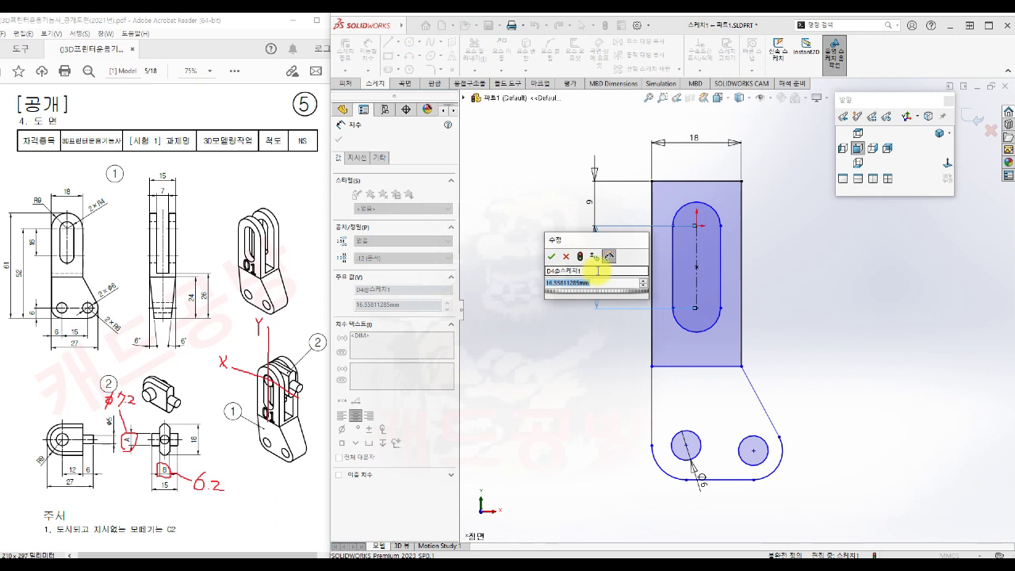
{"action": "type", "text": "16"}
{"action": "key", "text": "Return"}
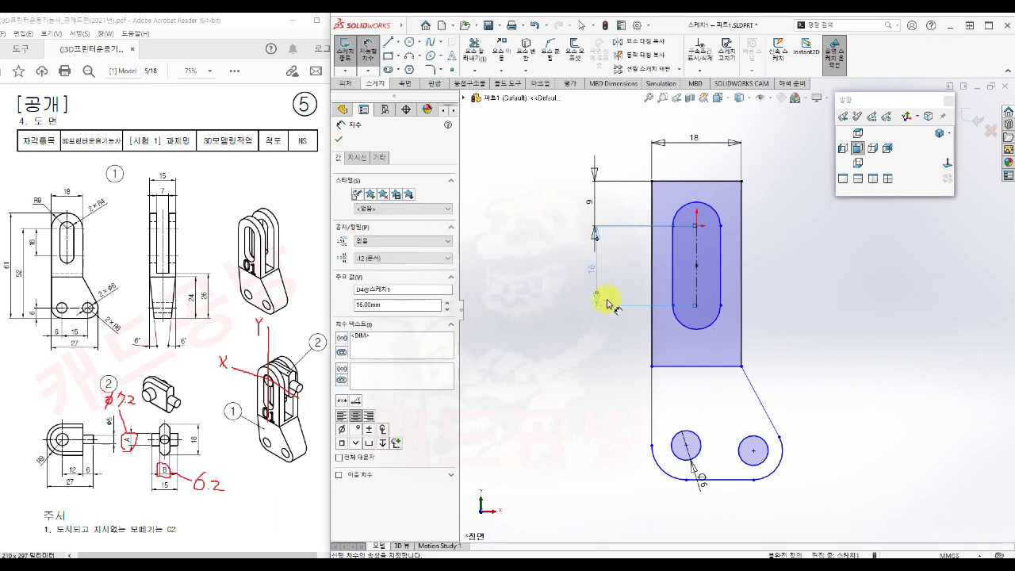
{"action": "left_click", "coordinate": [608, 341]}
Step: Dimension the radius of the slot's upper arc as 4 mm
{"action": "left_click", "coordinate": [710, 204]}
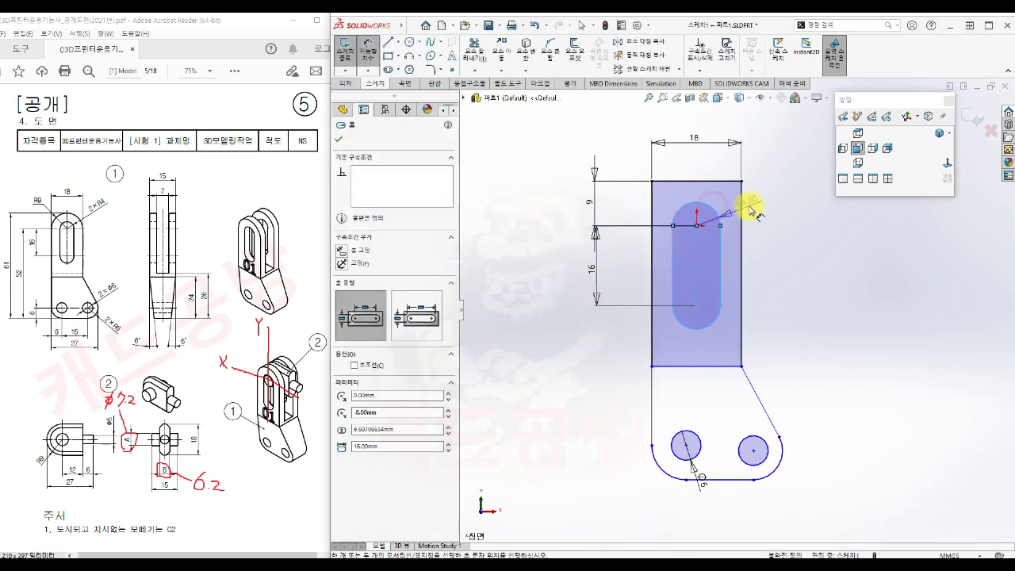
{"action": "left_click", "coordinate": [768, 177]}
{"action": "type", "text": "4"}
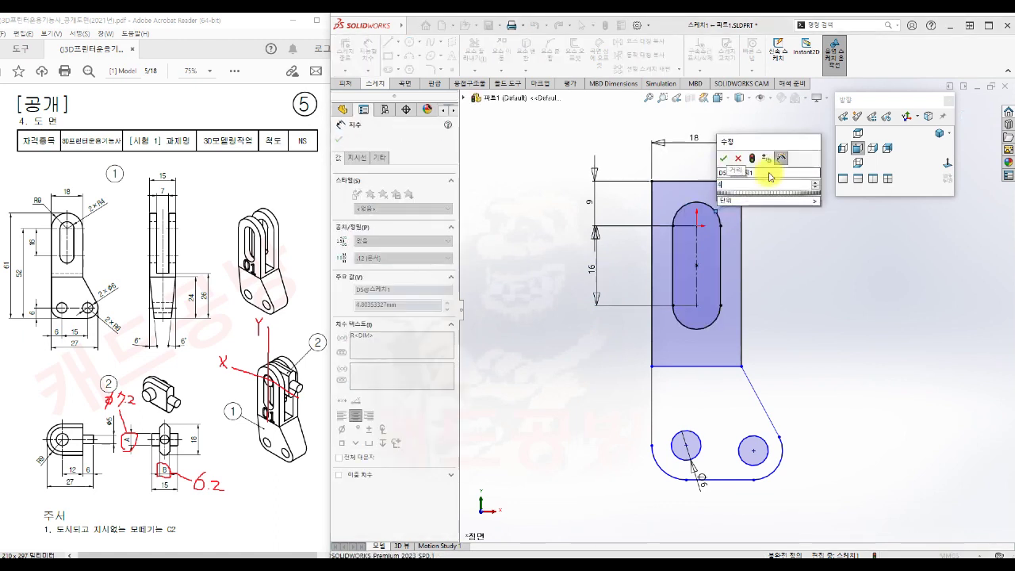
{"action": "key", "text": "Return"}
{"action": "left_click", "coordinate": [796, 242]}
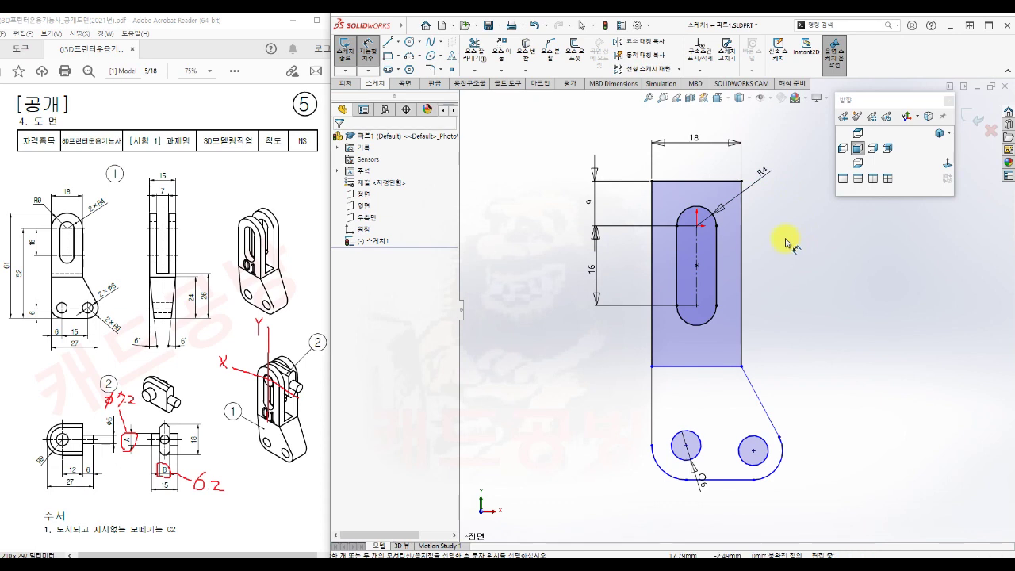
Step: Dimension the vertical distance from the origin to the profile's bottom edge as 52 mm
{"action": "left_click", "coordinate": [698, 226]}
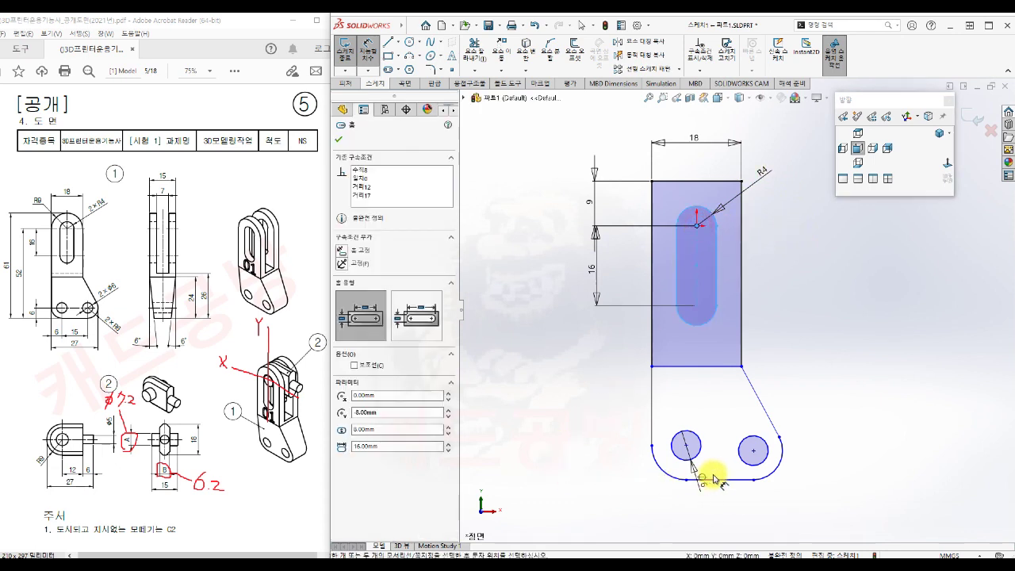
{"action": "left_click_drag", "start_coordinate": [720, 482], "coordinate": [597, 425]}
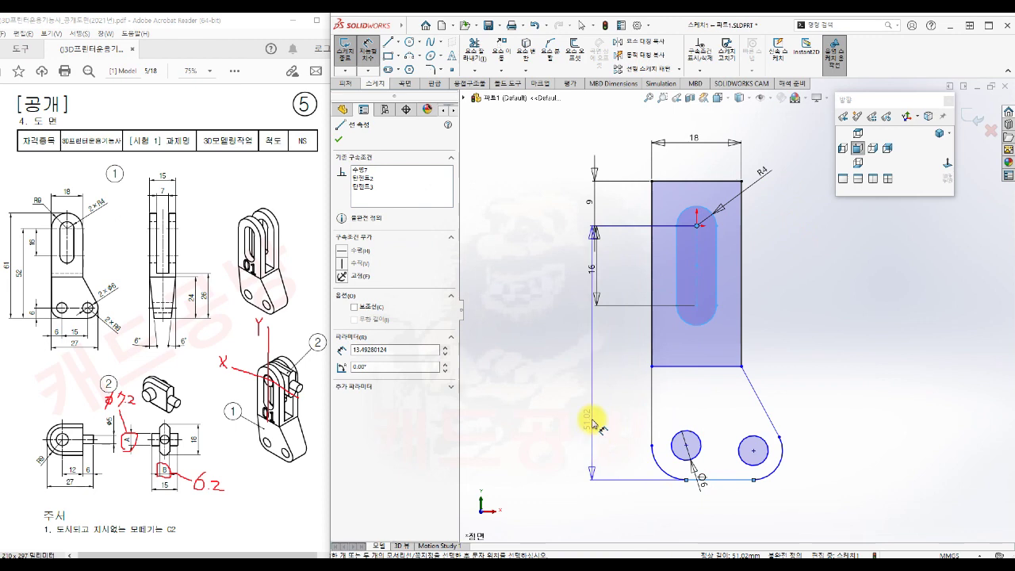
{"action": "key", "text": "d"}
{"action": "left_click", "coordinate": [555, 408]}
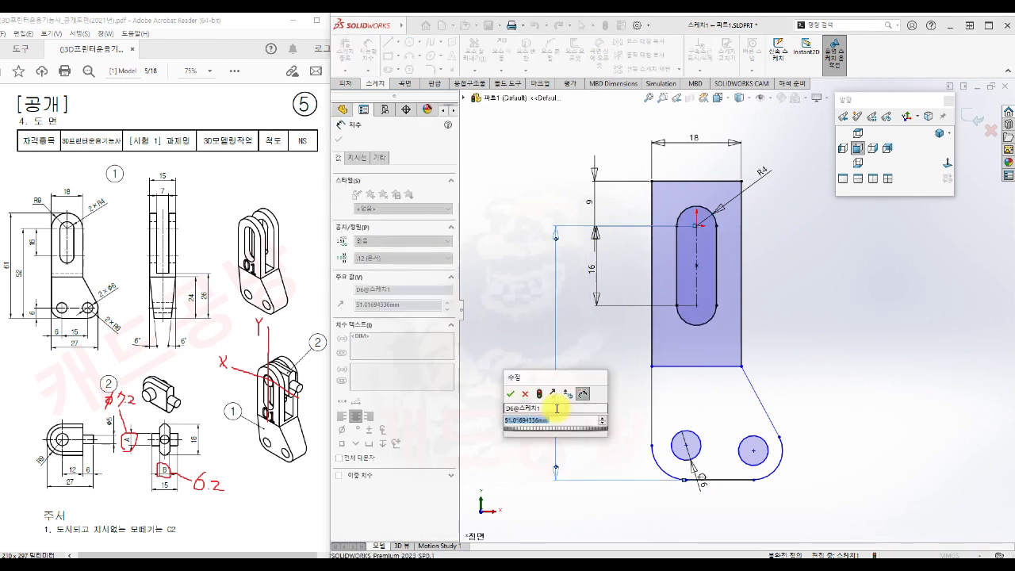
{"action": "type", "text": "52"}
{"action": "key", "text": "Return"}
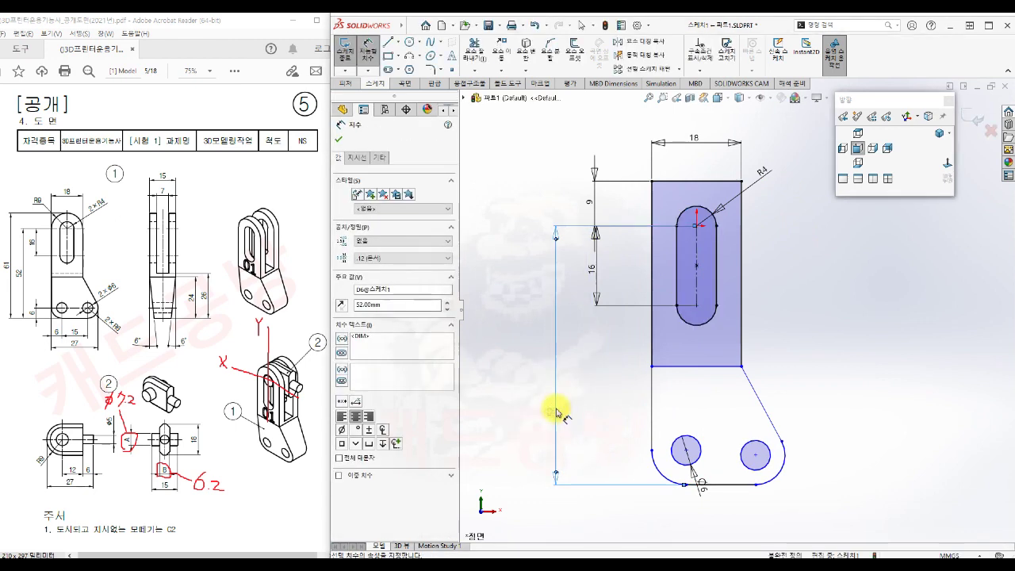
{"action": "left_click", "coordinate": [579, 495]}
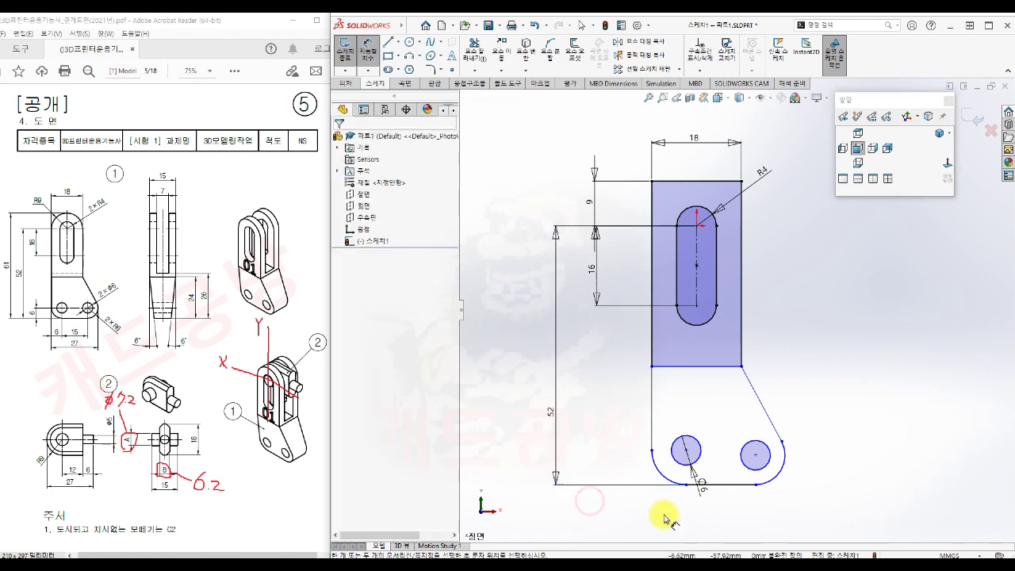
Step: Dimension the height of the lower-left circle's centre above the profile's bottom edge as 6 mm
{"action": "left_click", "coordinate": [720, 487]}
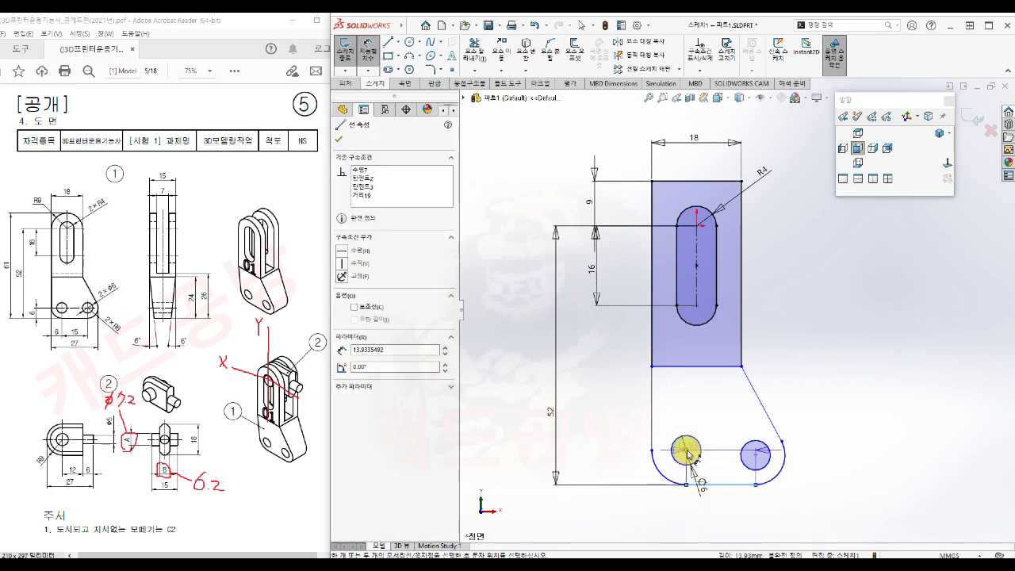
{"action": "left_click", "coordinate": [617, 459]}
{"action": "type", "text": "6"}
{"action": "key", "text": "Return"}
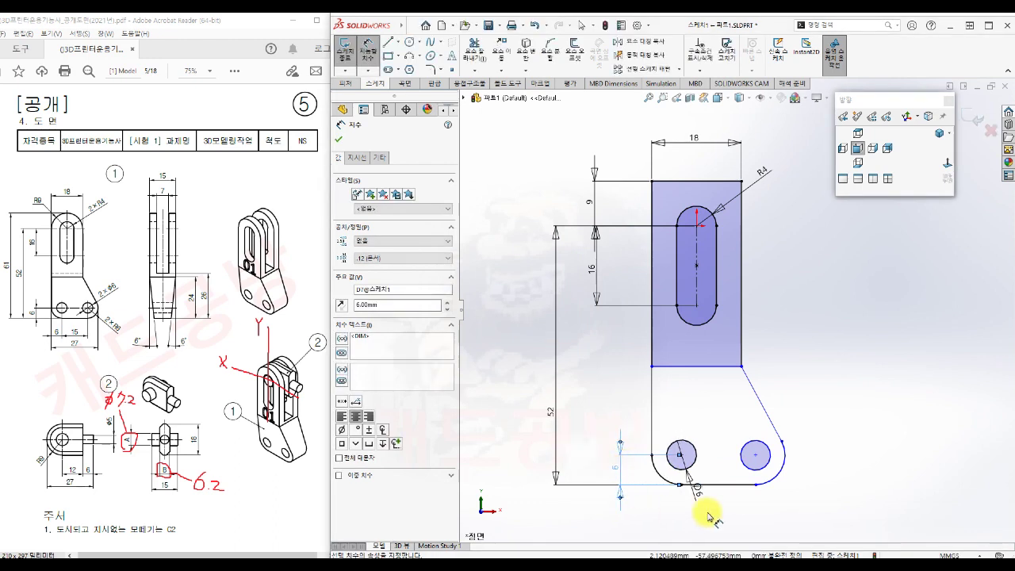
{"action": "key", "text": "Escape"}
Step: Add a horizontal relation between the centres of the two lower circles
{"action": "left_click", "coordinate": [682, 457]}
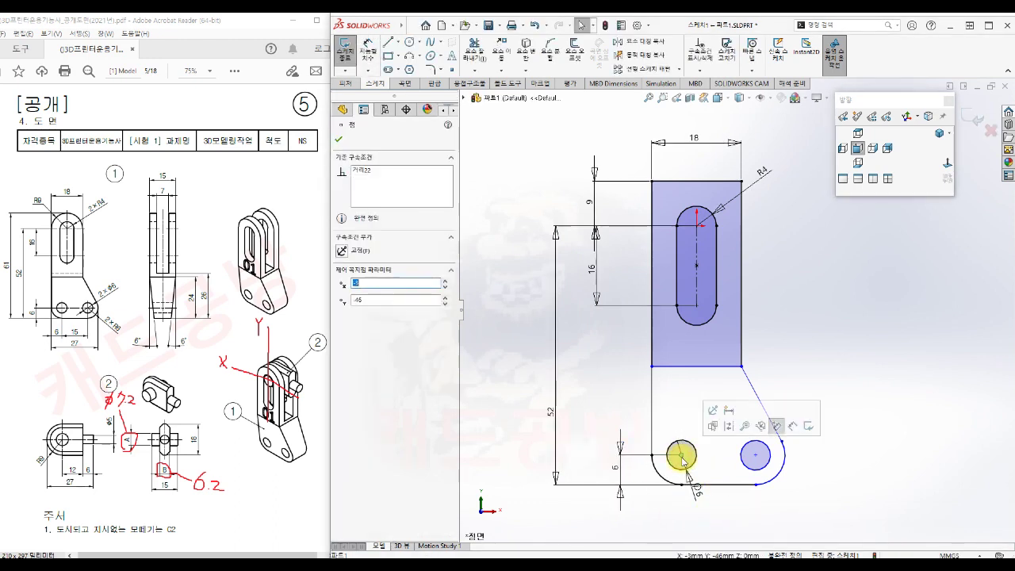
{"action": "left_click", "coordinate": [756, 456], "text": "ctrl"}
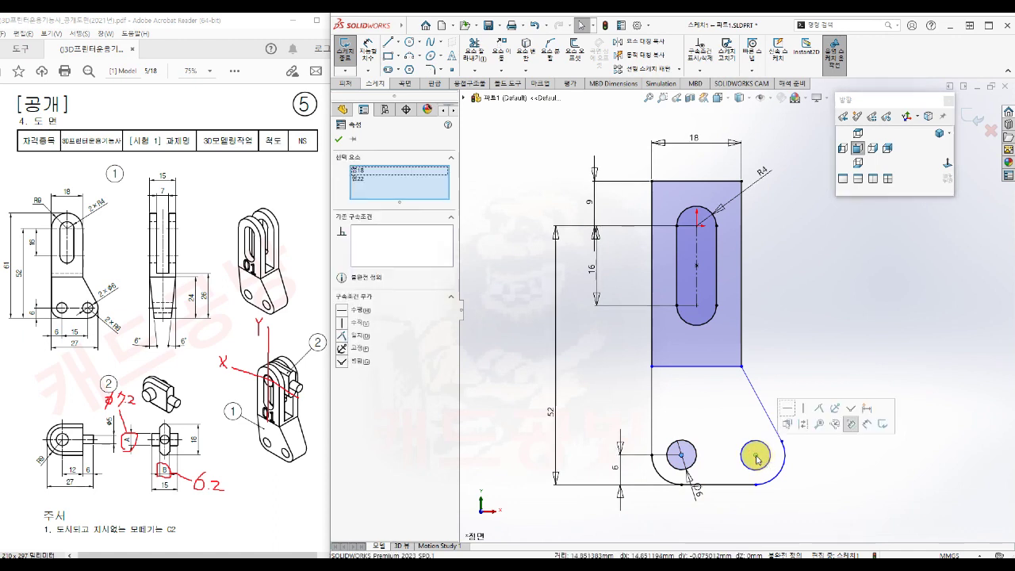
{"action": "left_click", "coordinate": [787, 408]}
{"action": "left_click", "coordinate": [817, 509]}
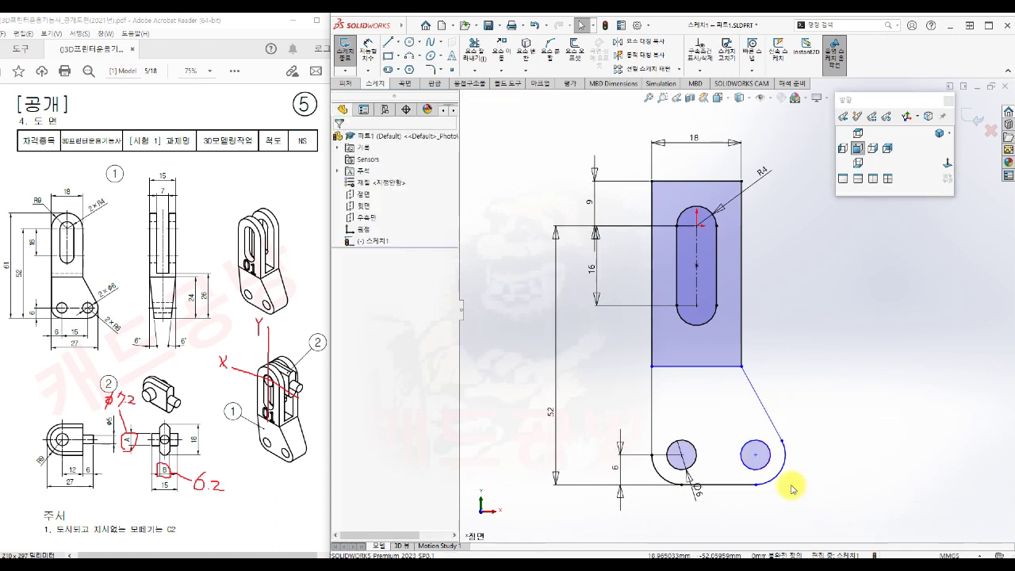
Step: Dimension the distance between the centres of the two lower circles as 15 mm
{"action": "key", "text": "s"}
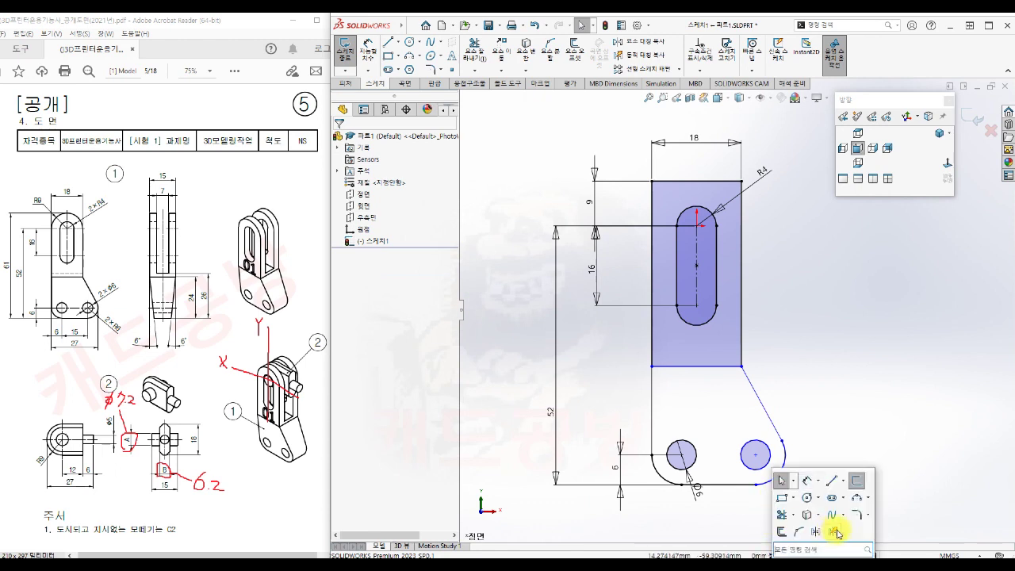
{"action": "left_click", "coordinate": [808, 482]}
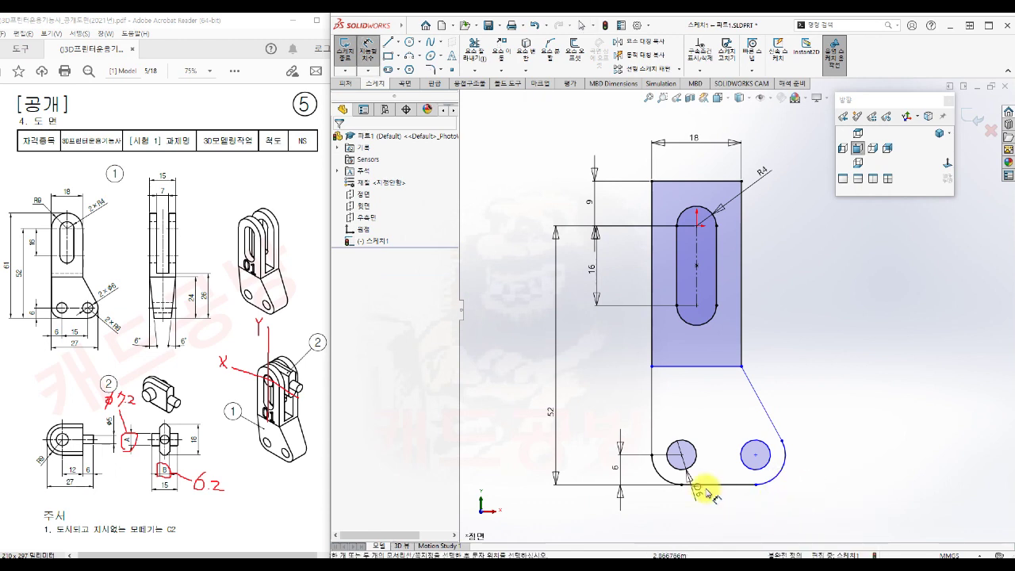
{"action": "left_click", "coordinate": [682, 454]}
{"action": "left_click", "coordinate": [757, 457]}
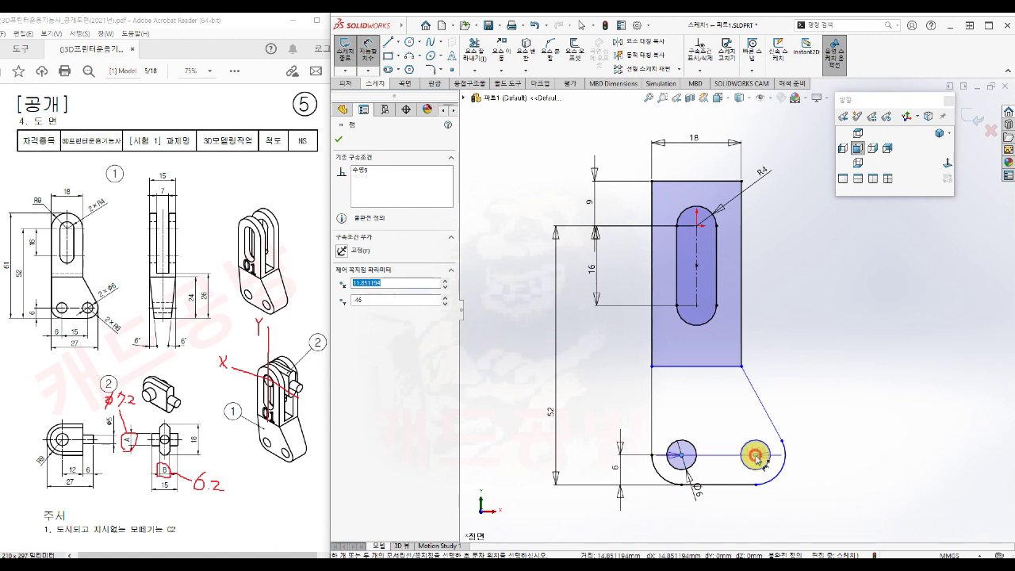
{"action": "left_click", "coordinate": [724, 511]}
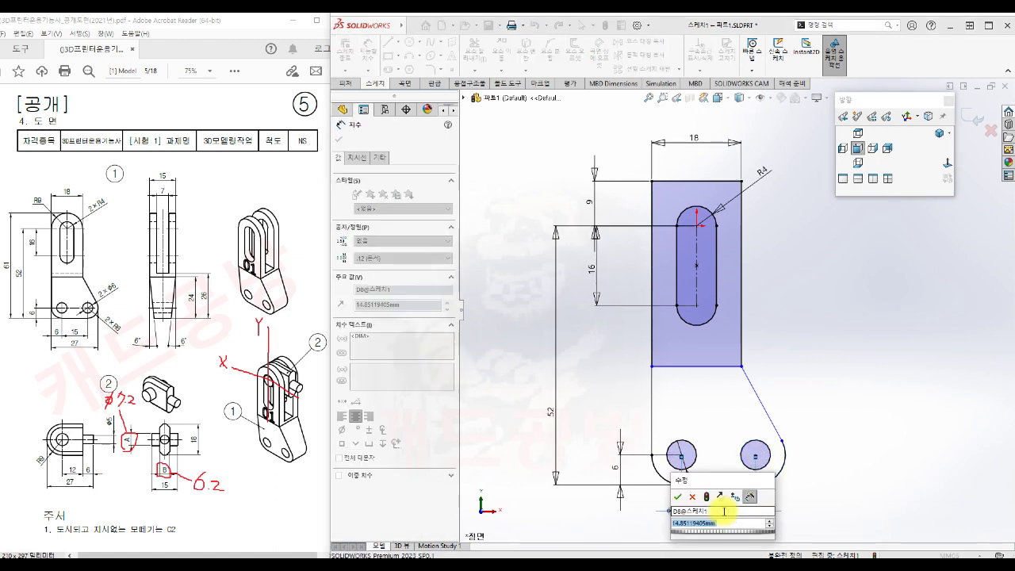
{"action": "type", "text": "15"}
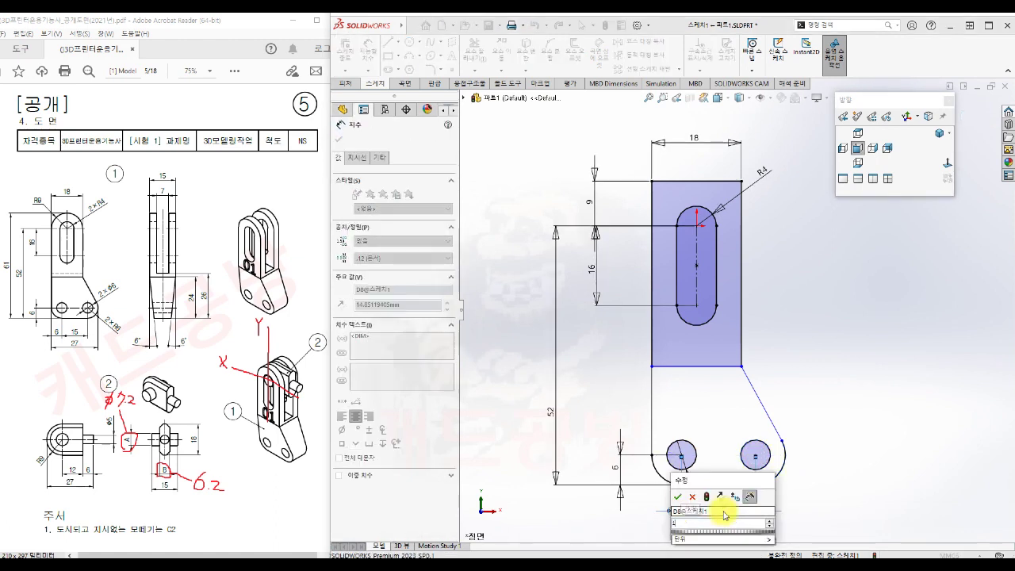
{"action": "key", "text": "Return"}
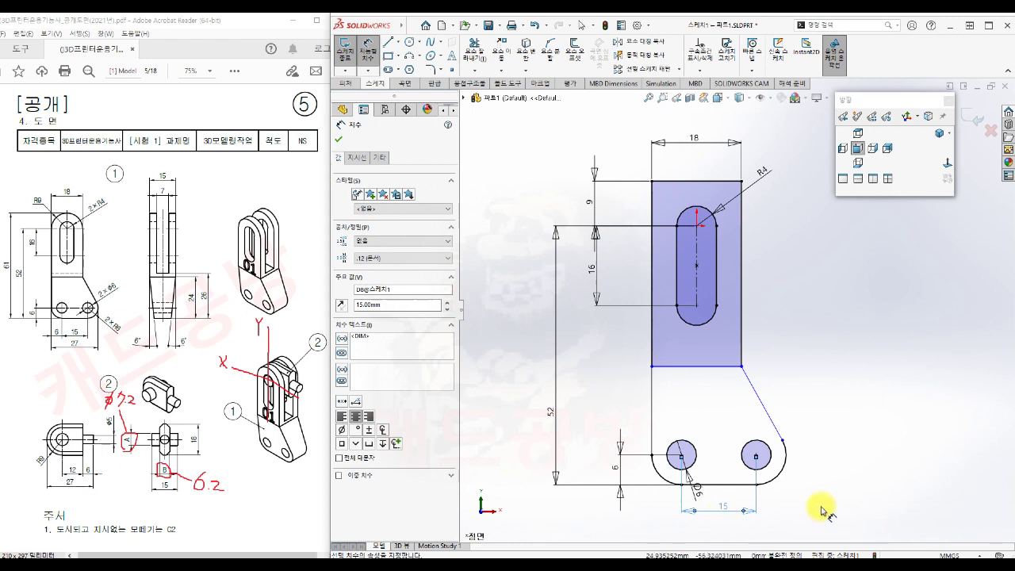
{"action": "left_click", "coordinate": [822, 510]}
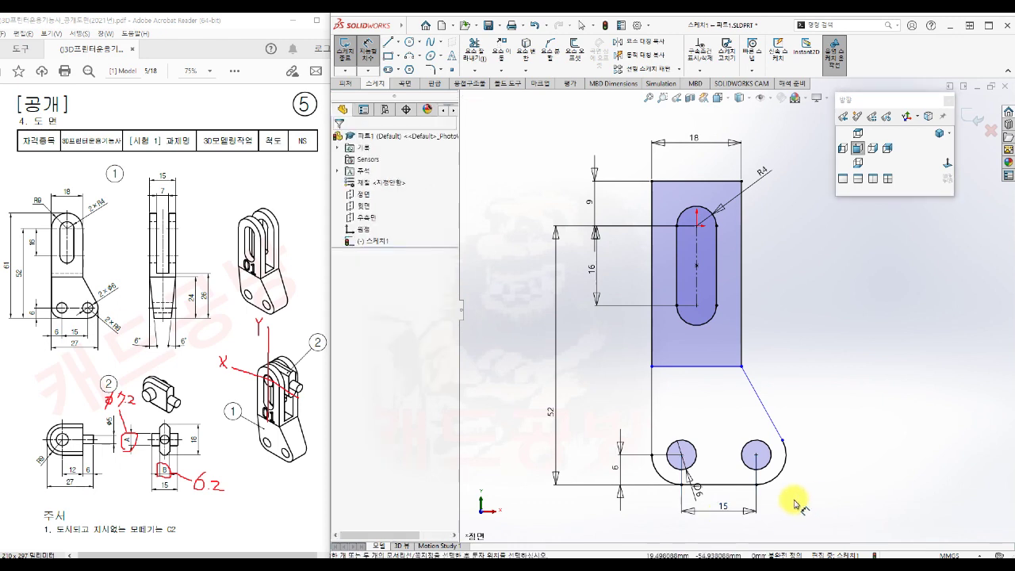
Step: Dimension the vertical distance from the rectangle's bottom edge to the profile's bottom edge as 24 mm
{"action": "left_click", "coordinate": [683, 366]}
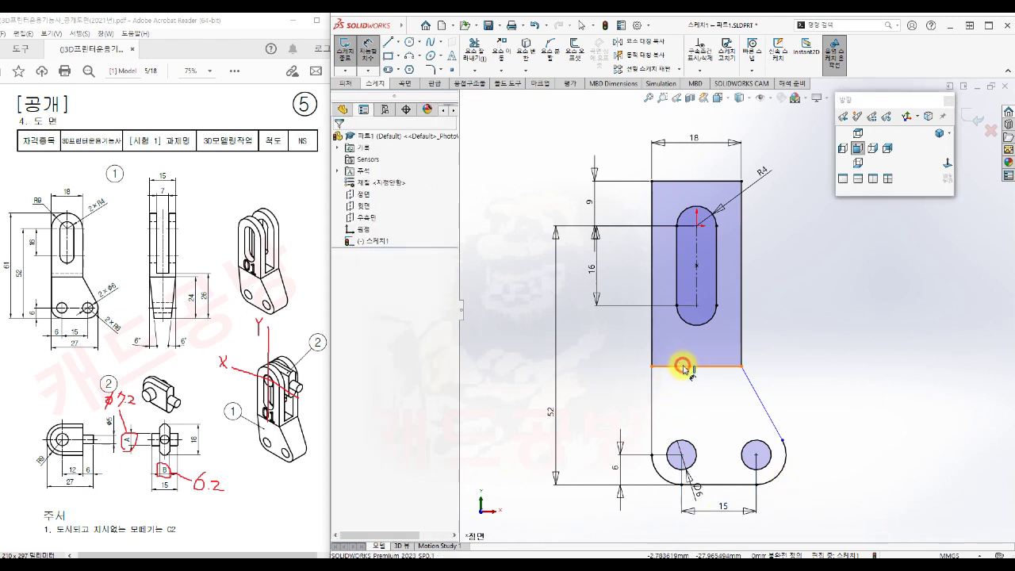
{"action": "left_click", "coordinate": [725, 484]}
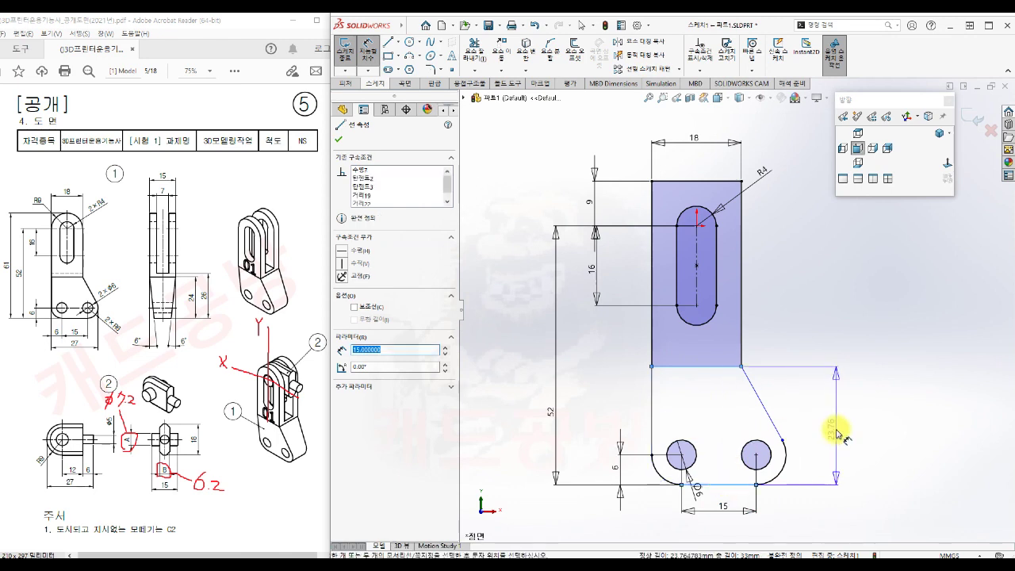
{"action": "left_click", "coordinate": [837, 433]}
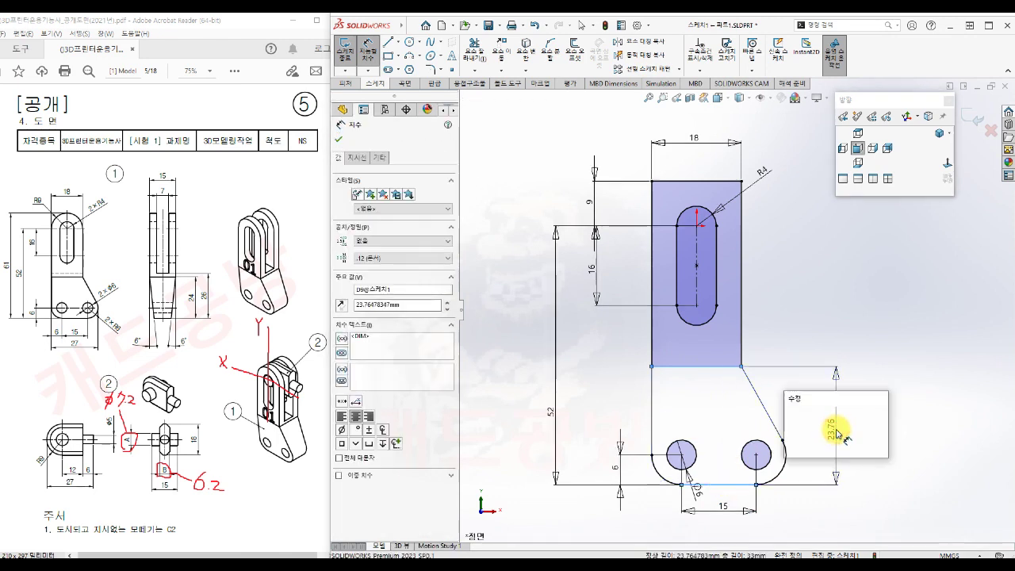
{"action": "type", "text": "24"}
{"action": "key", "text": "Return"}
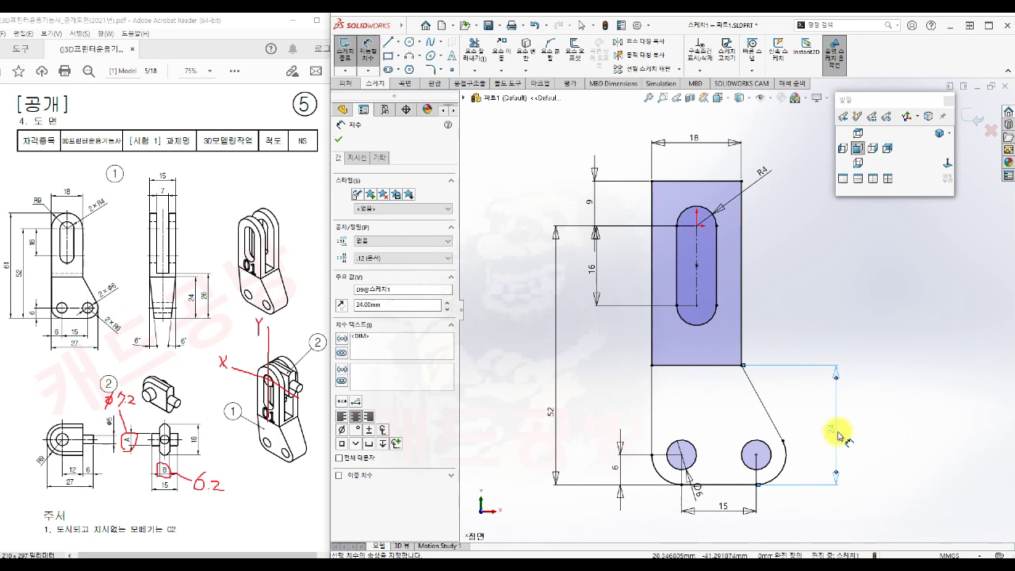
{"action": "left_click", "coordinate": [919, 407]}
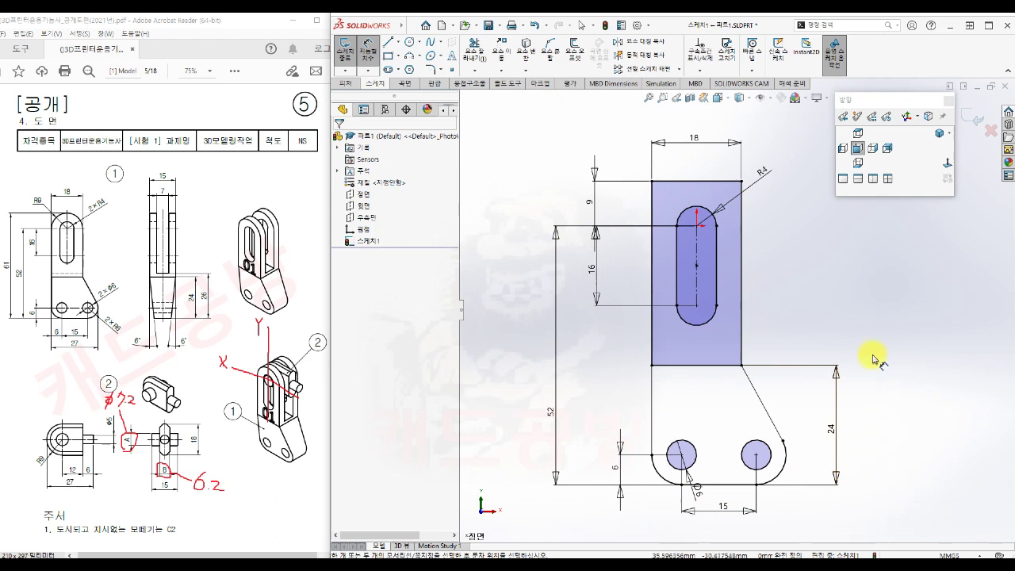
{"action": "key", "text": "Escape"}
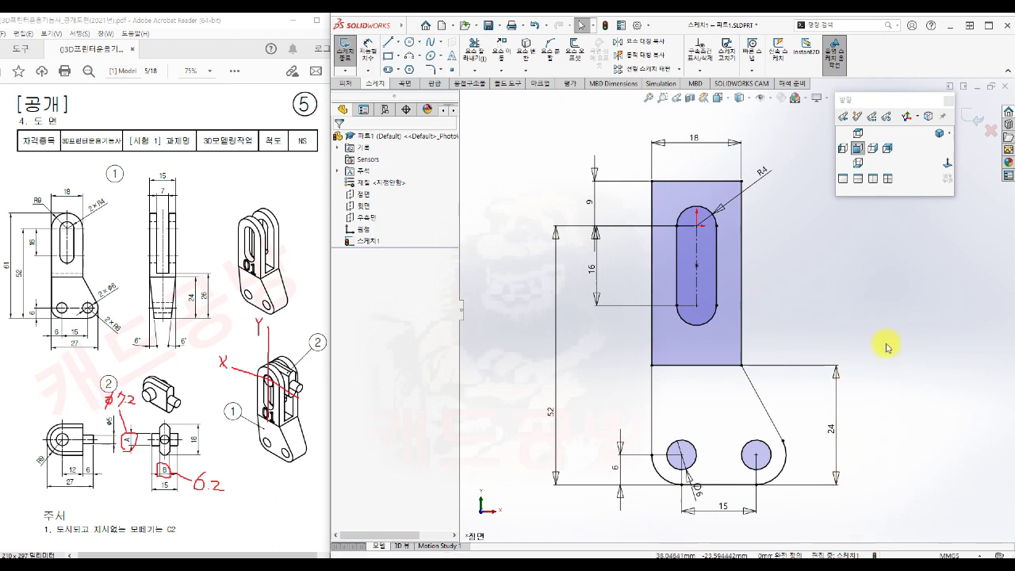
Step: Exit the sketch and extrude its upper and lower regions 15 mm as a mid-plane boss, leaving the slot and two holes open
{"action": "key", "text": "s"}
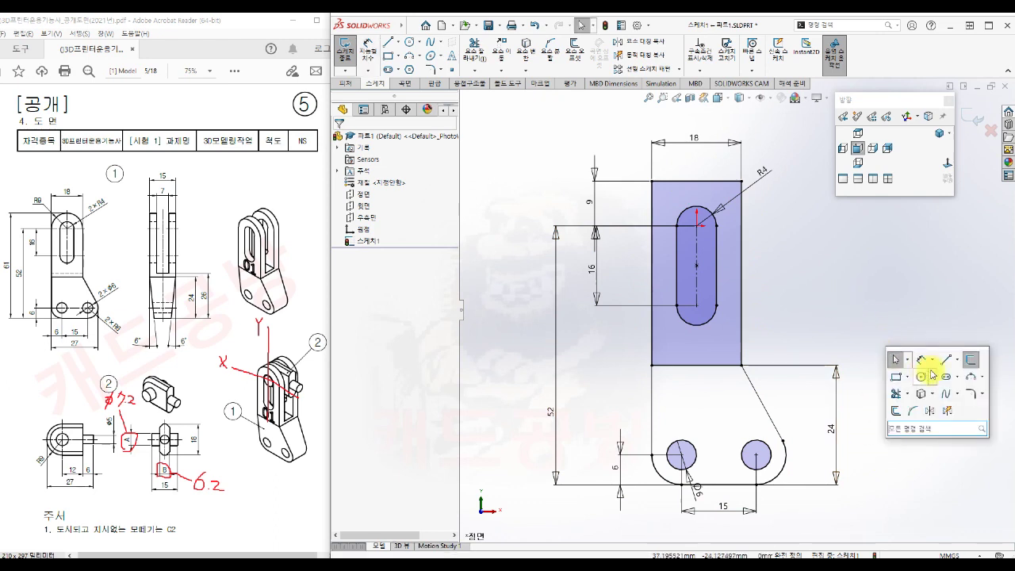
{"action": "left_click", "coordinate": [972, 360]}
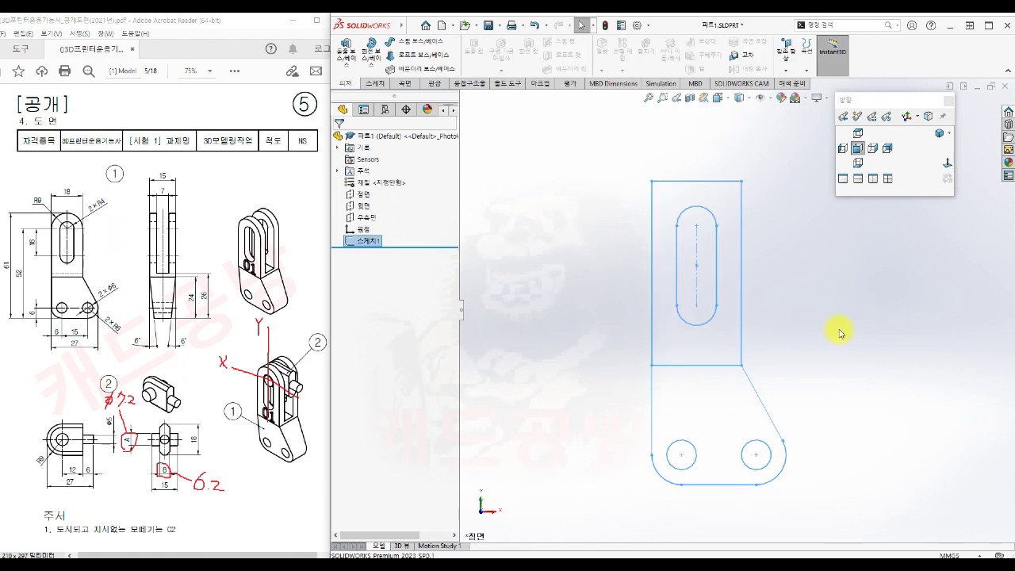
{"action": "key", "text": "s"}
{"action": "left_click", "coordinate": [874, 343]}
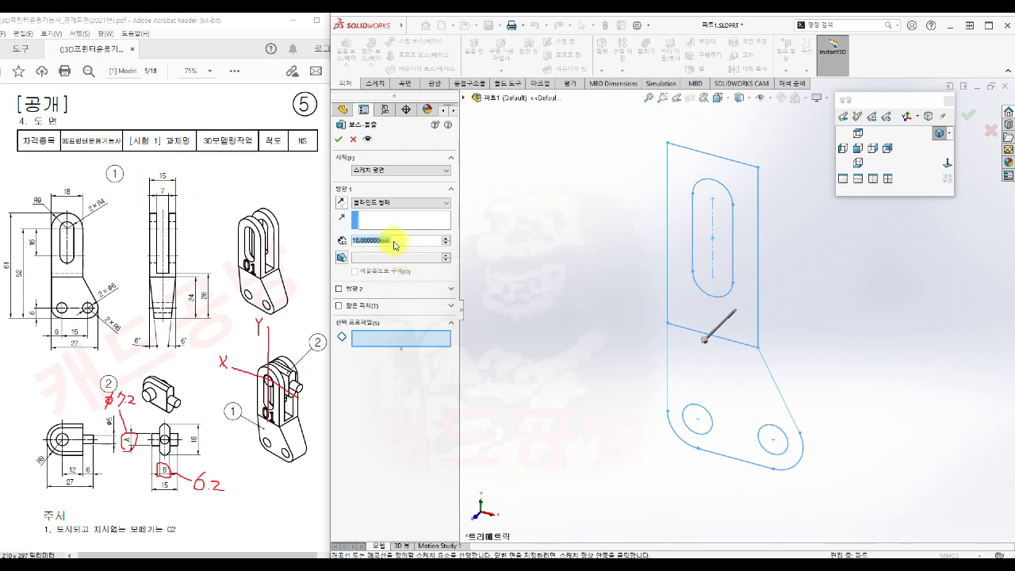
{"action": "left_click", "coordinate": [410, 201]}
{"action": "left_click", "coordinate": [393, 236]}
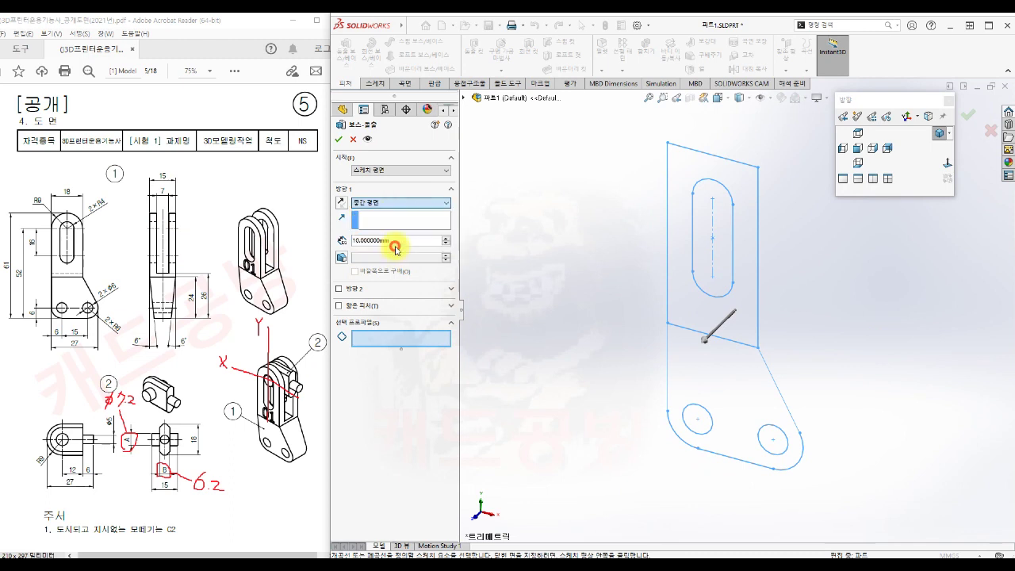
{"action": "type", "text": "15"}
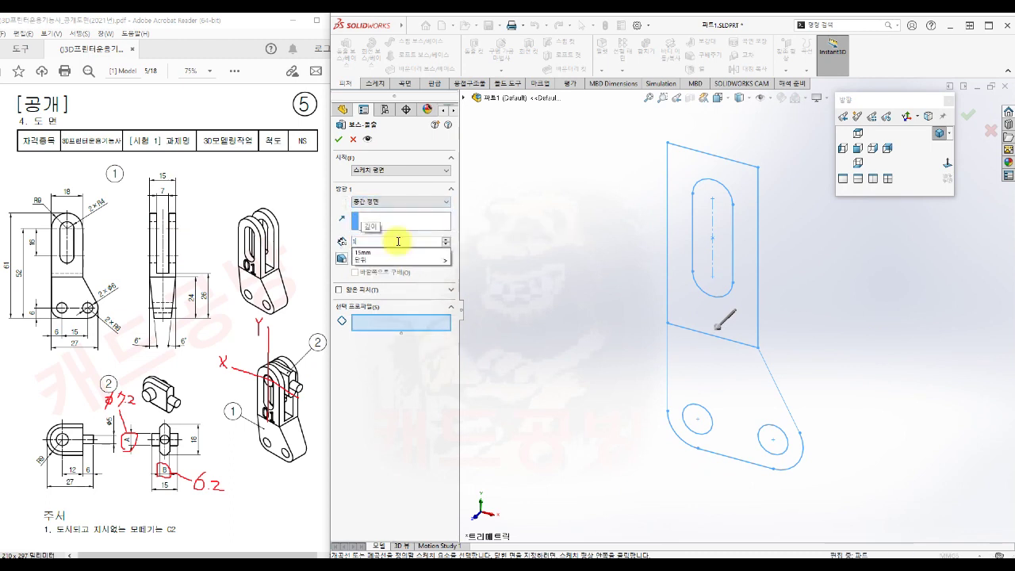
{"action": "key", "text": "Return"}
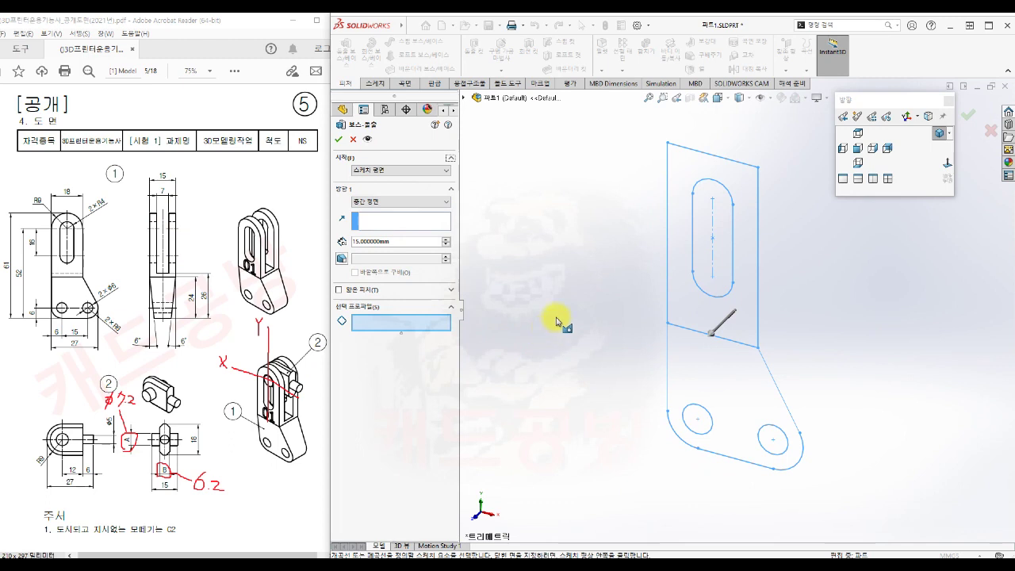
{"action": "left_click", "coordinate": [672, 293]}
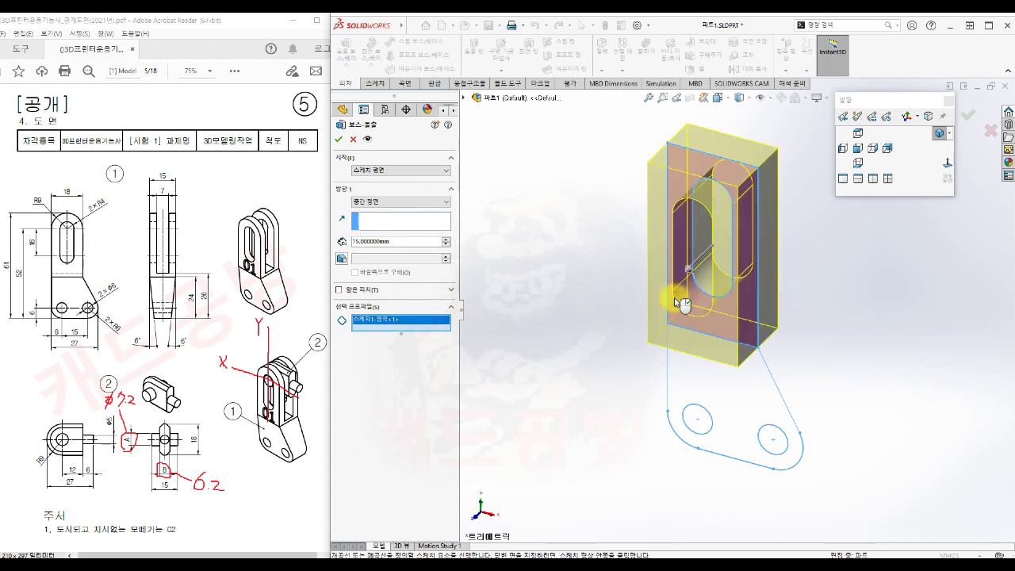
{"action": "left_click", "coordinate": [688, 375]}
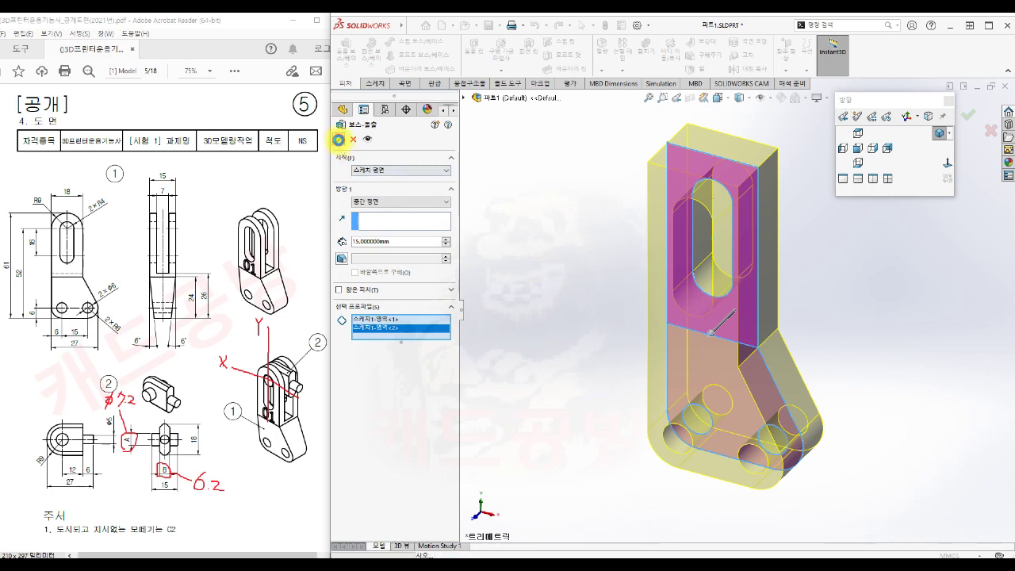
{"action": "left_click", "coordinate": [338, 138]}
{"action": "left_click", "coordinate": [580, 335]}
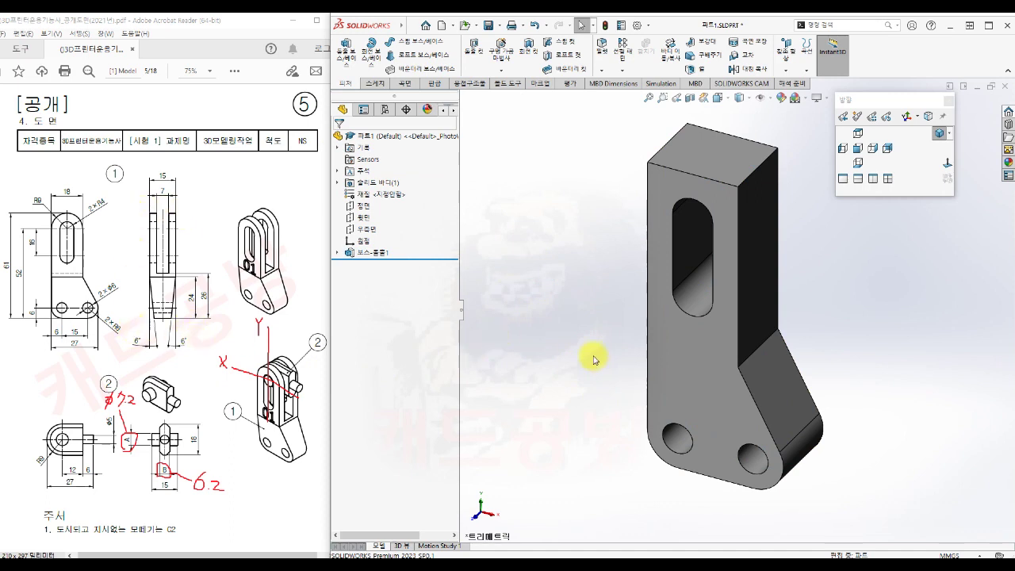
Step: Start a sketch on the long flat side face and draw a rectangle about 8.35 by 31.45 mm extending past the body's top edge
{"action": "middle_click_drag", "start_coordinate": [566, 351], "coordinate": [684, 347]}
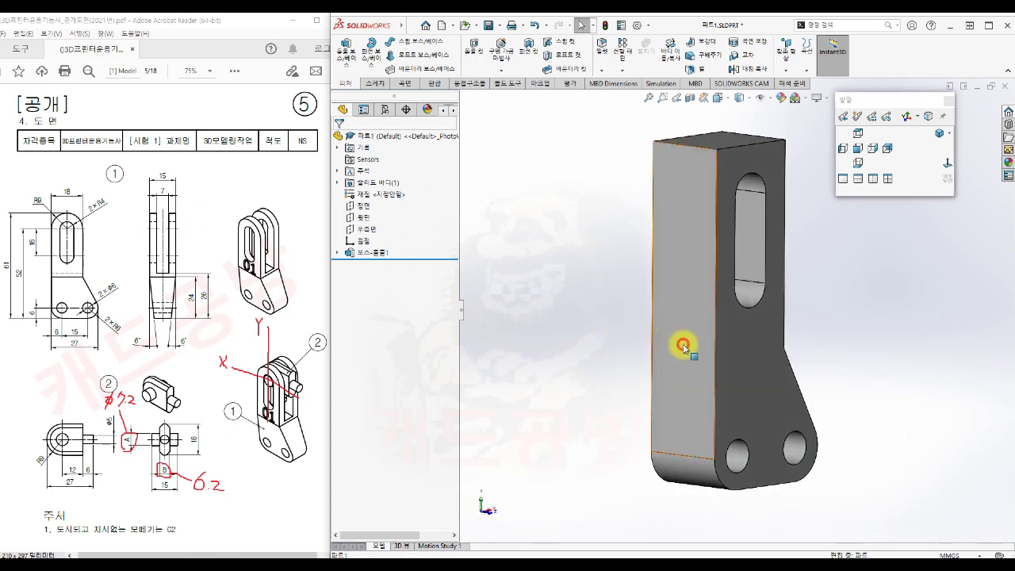
{"action": "left_click", "coordinate": [684, 347]}
{"action": "left_click", "coordinate": [730, 314]}
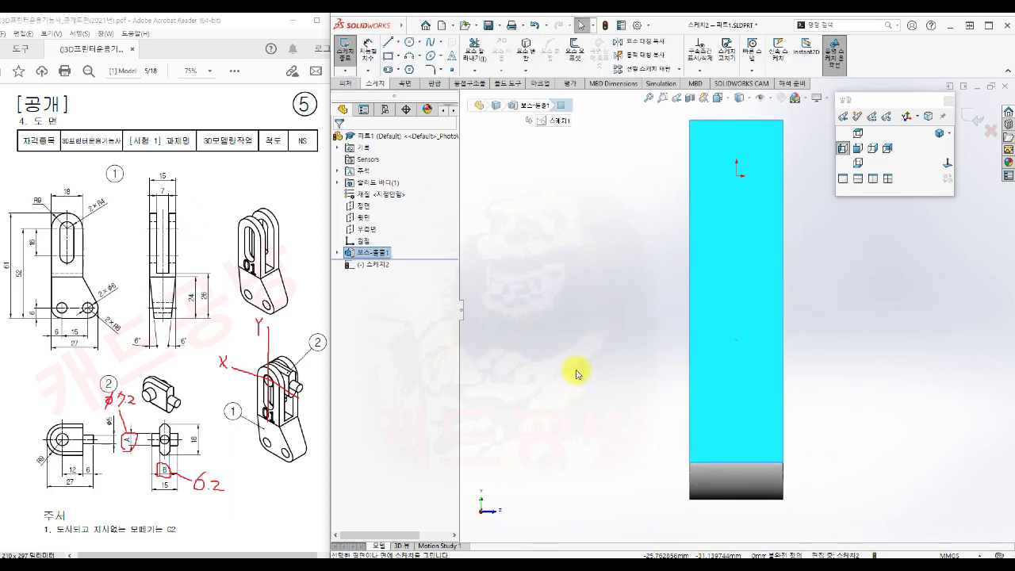
{"action": "key", "text": "s"}
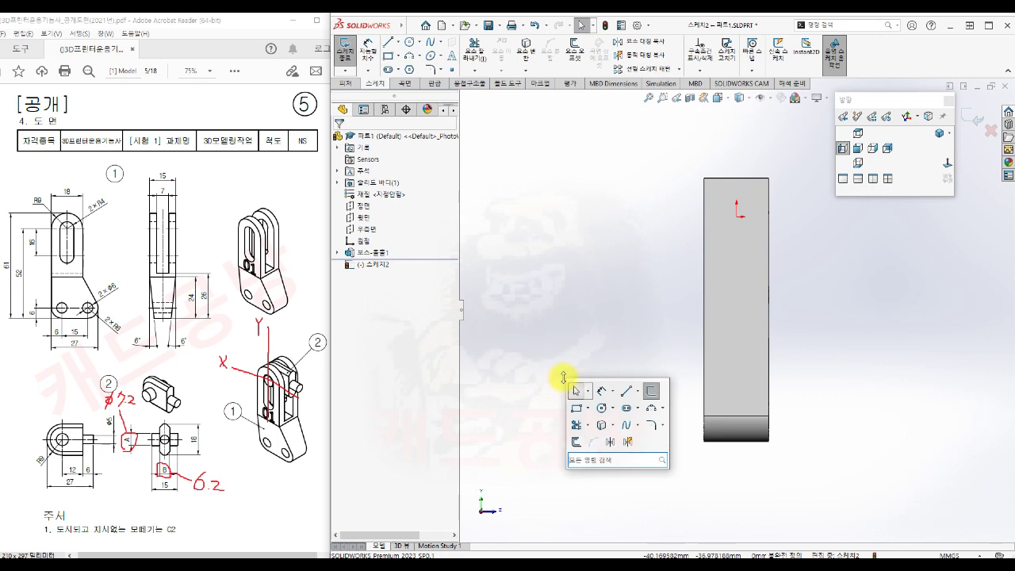
{"action": "left_click", "coordinate": [578, 408]}
{"action": "left_click", "coordinate": [720, 157]}
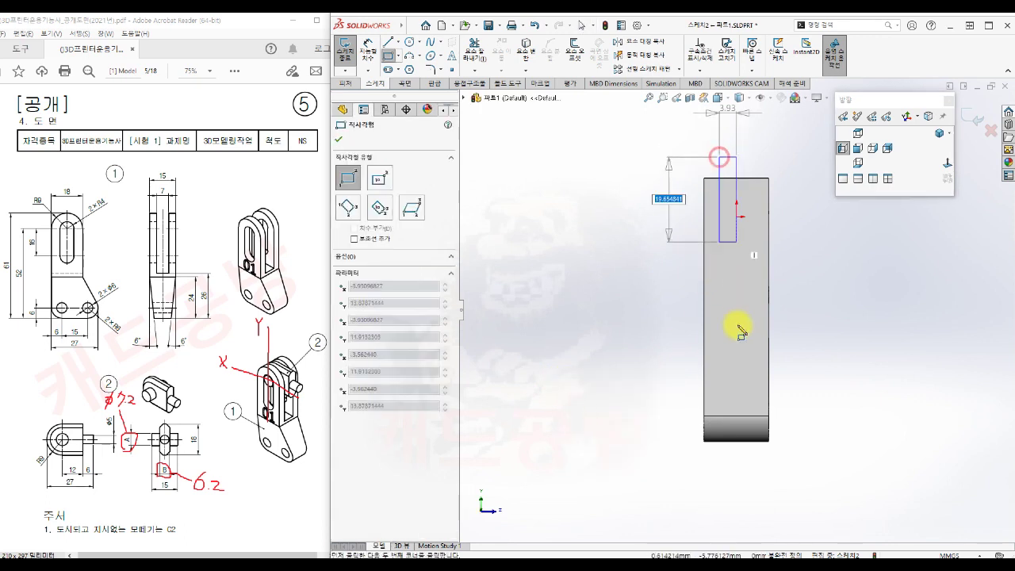
{"action": "left_click", "coordinate": [758, 296]}
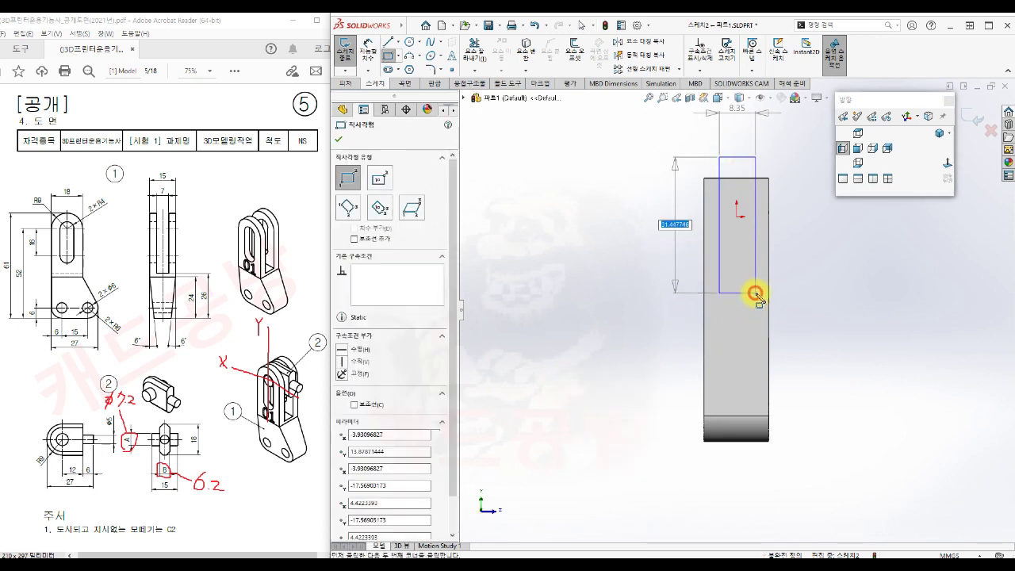
{"action": "key", "text": "Escape"}
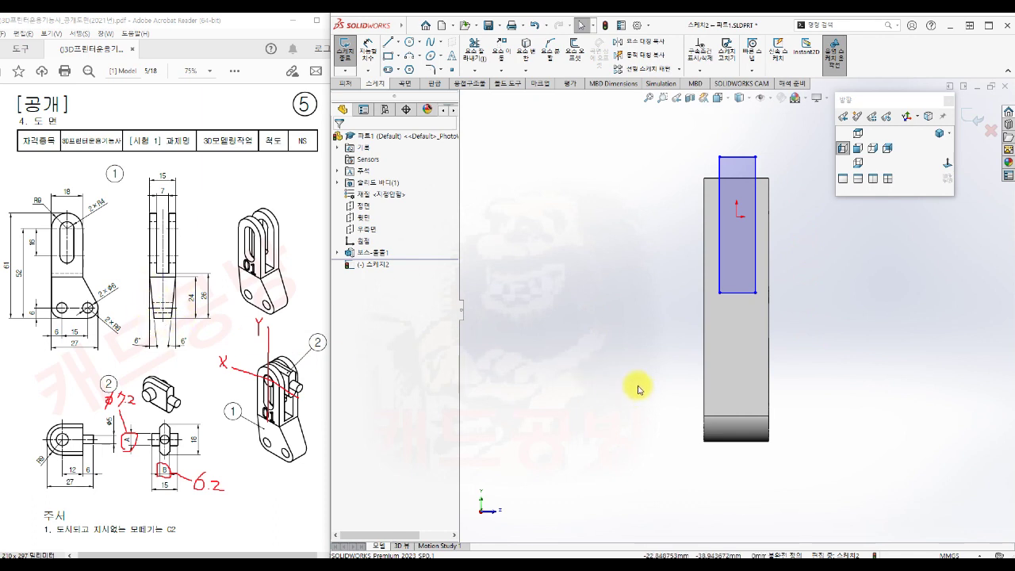
Step: Sketch a narrow right triangle about 31 mm tall beside the body's lower left, with its base level with the body's bottom edge
{"action": "key", "text": "s"}
{"action": "left_click", "coordinate": [702, 402]}
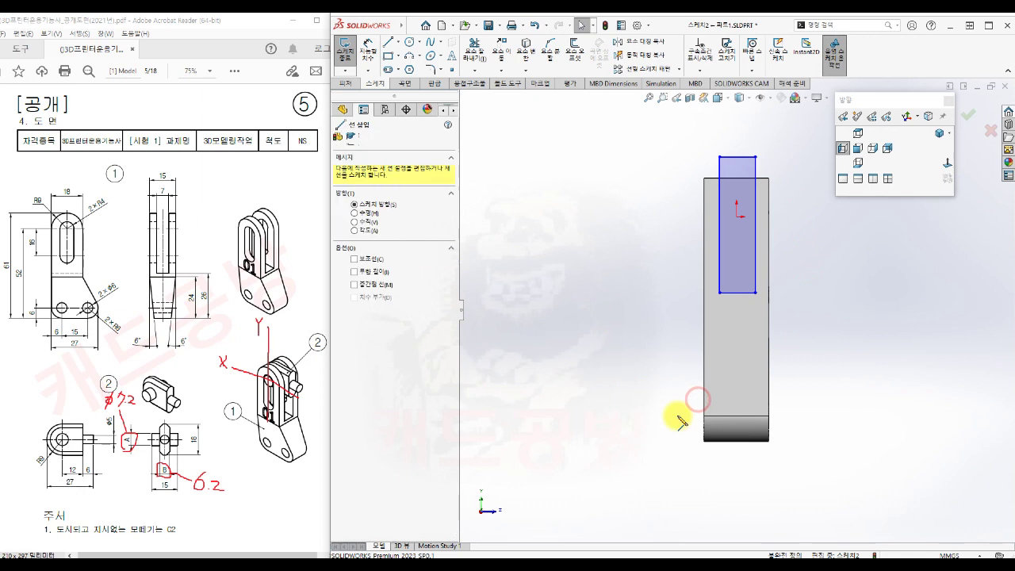
{"action": "left_click", "coordinate": [661, 308]}
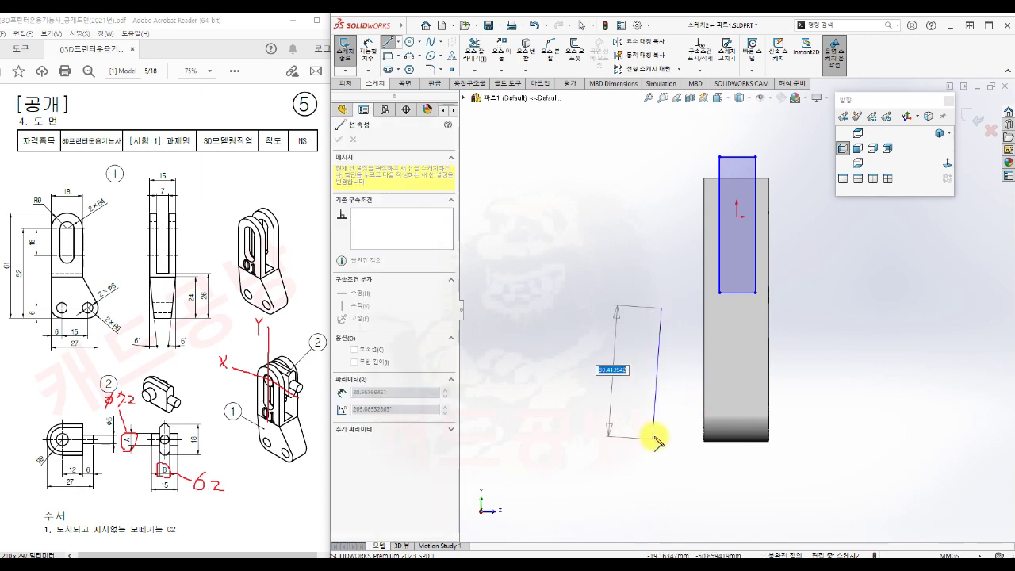
{"action": "left_click", "coordinate": [661, 441]}
{"action": "left_click", "coordinate": [683, 441]}
{"action": "left_click", "coordinate": [661, 307]}
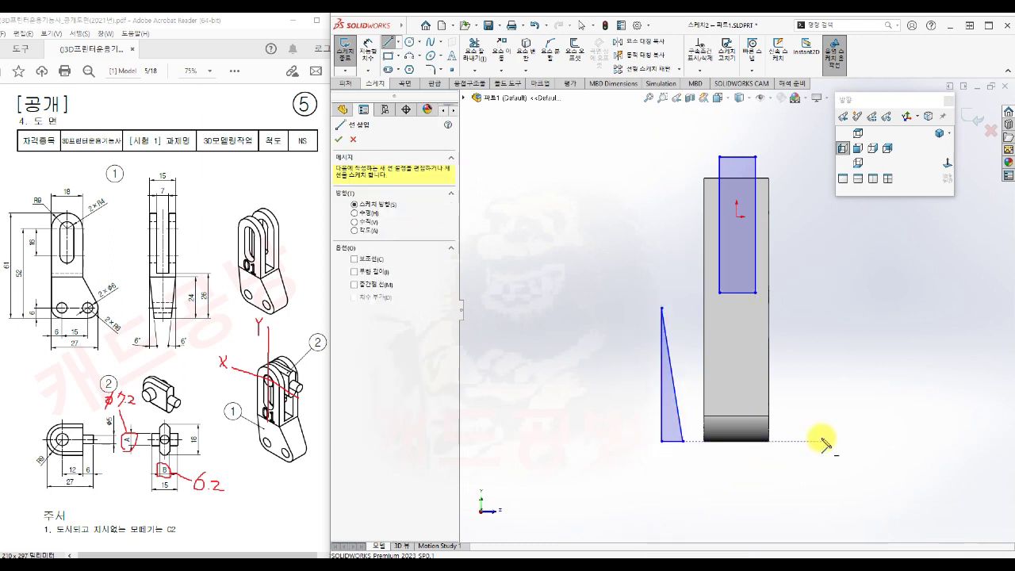
Step: Sketch an opposite-facing right triangle beside the body's lower right, with its sloping side about 31.35 mm long
{"action": "left_click", "coordinate": [822, 308]}
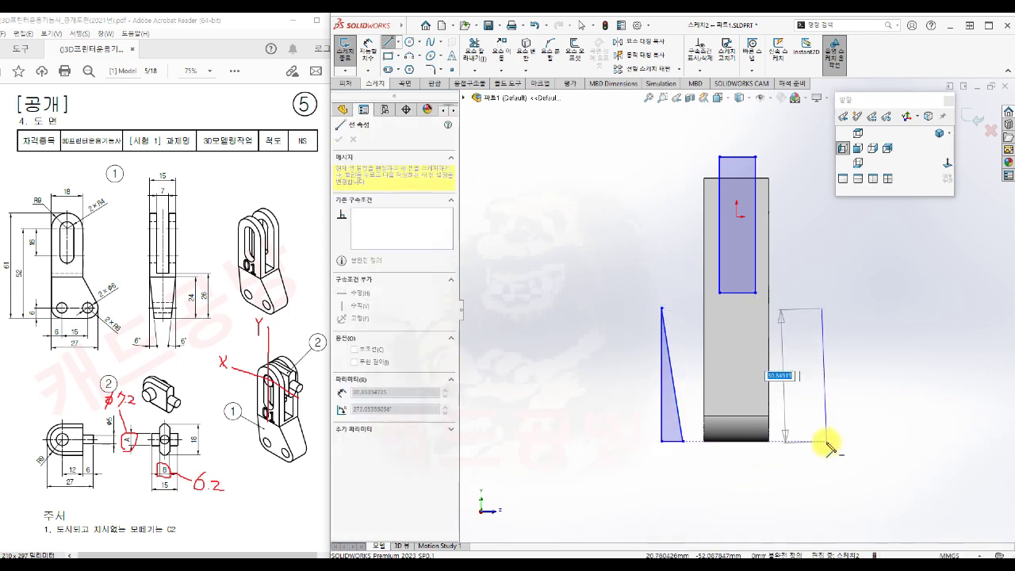
{"action": "left_click", "coordinate": [822, 441]}
{"action": "left_click", "coordinate": [798, 441]}
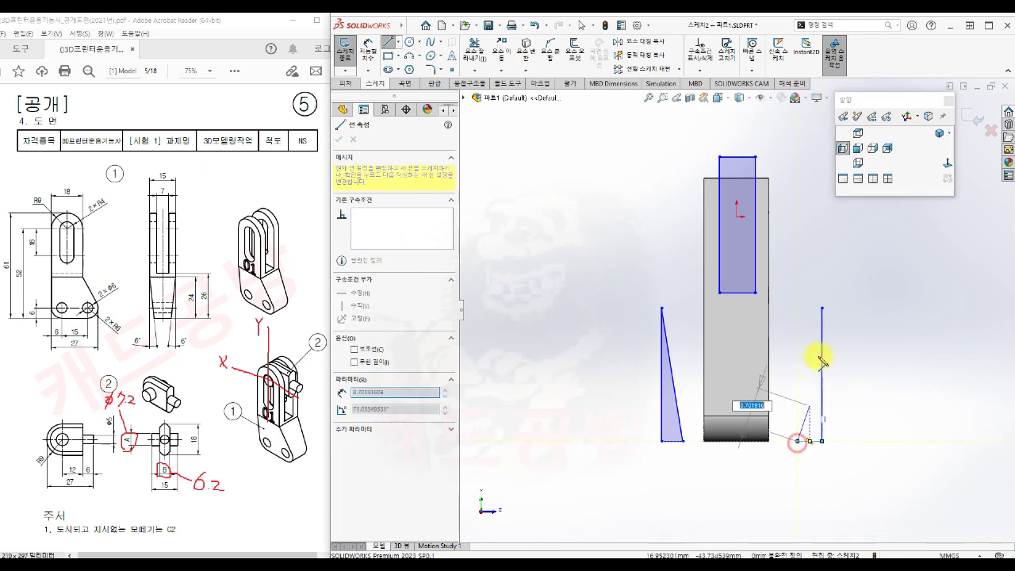
{"action": "left_click", "coordinate": [822, 308]}
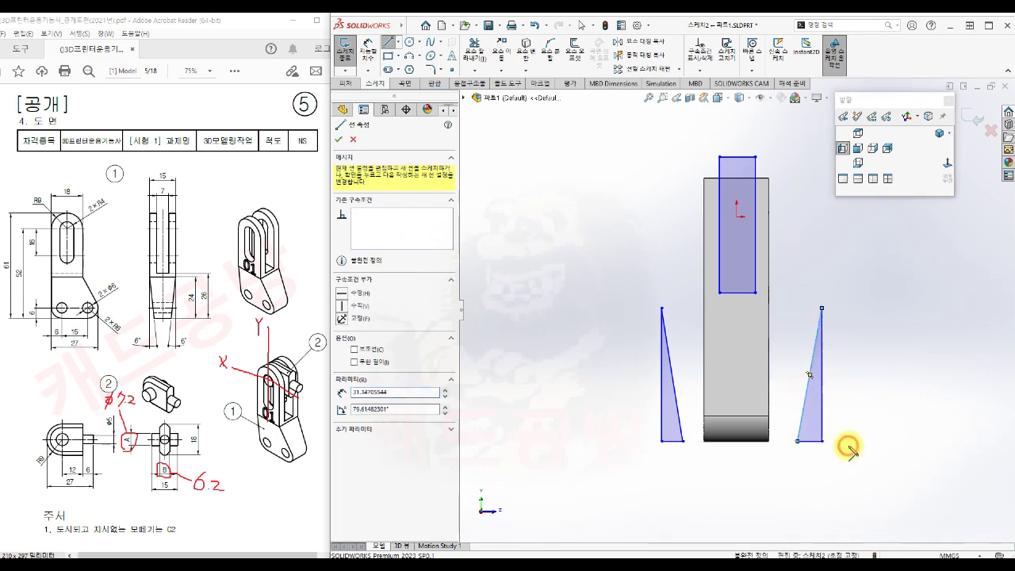
{"action": "left_click", "coordinate": [847, 443]}
{"action": "key", "text": "Escape"}
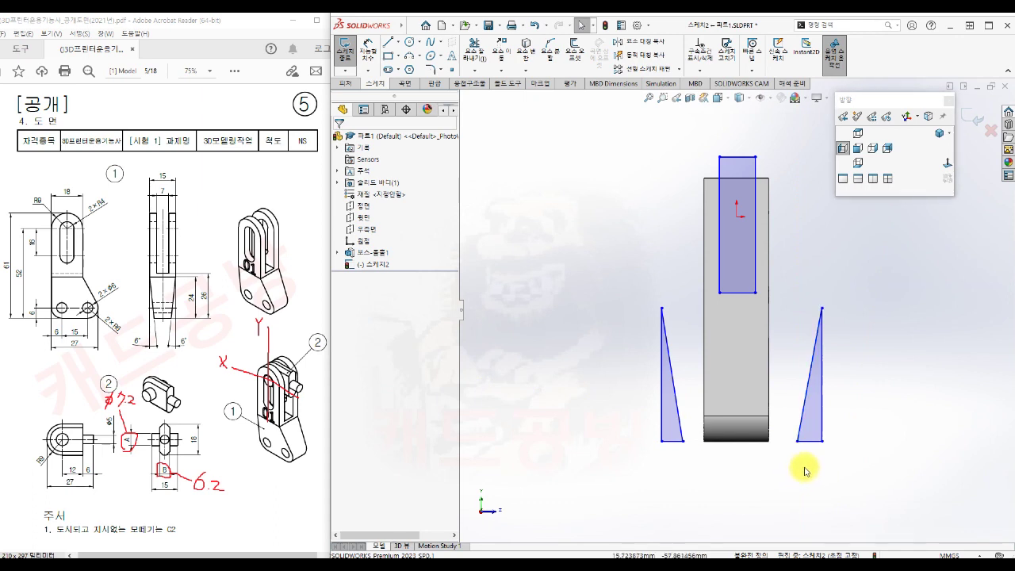
Step: Make the right triangle's outer bottom corner coincident with the body's lower-right corner
{"action": "left_click", "coordinate": [822, 442]}
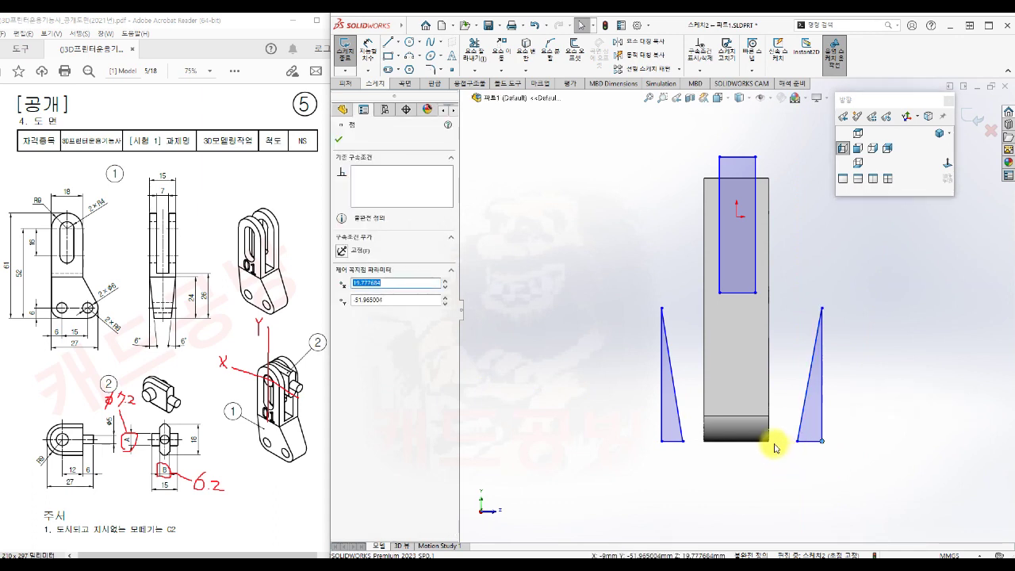
{"action": "left_click", "coordinate": [769, 441], "text": "ctrl"}
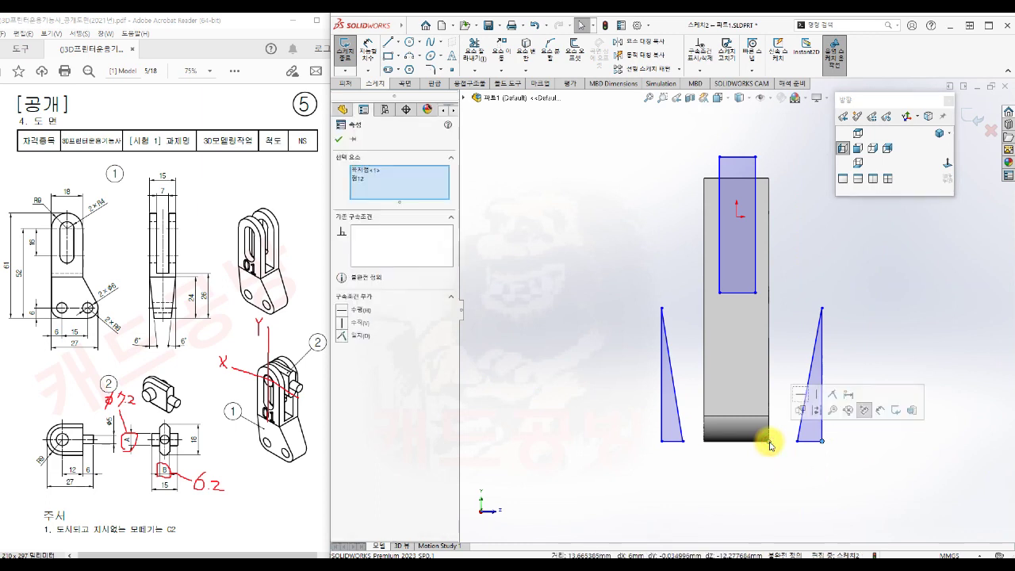
{"action": "left_click", "coordinate": [833, 394]}
{"action": "left_click", "coordinate": [837, 502]}
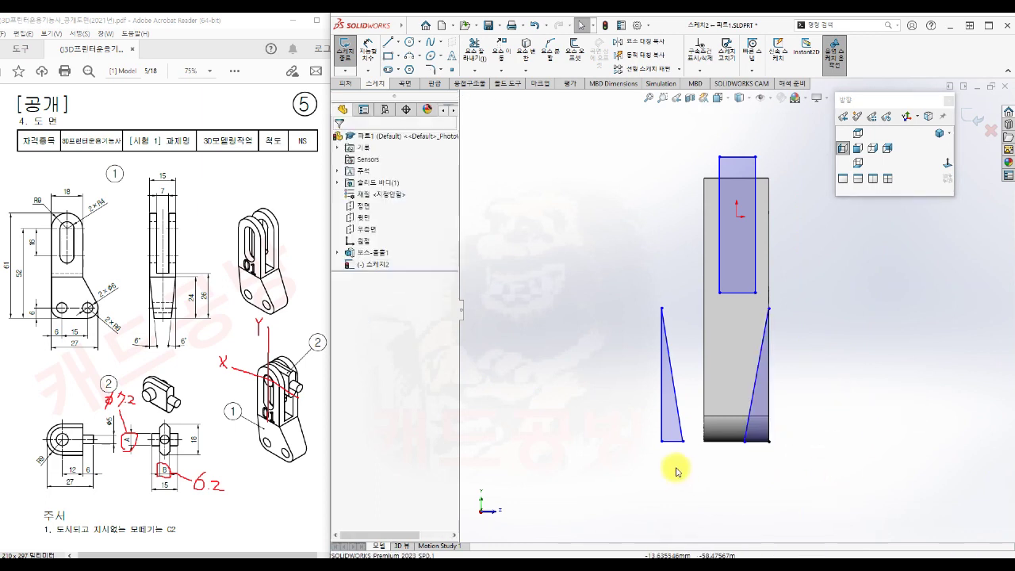
Step: Make the left triangle's outer bottom corner coincident with the body's lower-left corner
{"action": "left_click", "coordinate": [661, 441]}
{"action": "scroll", "coordinate": [708, 468], "scroll_direction": "down", "scroll_amount": 2}
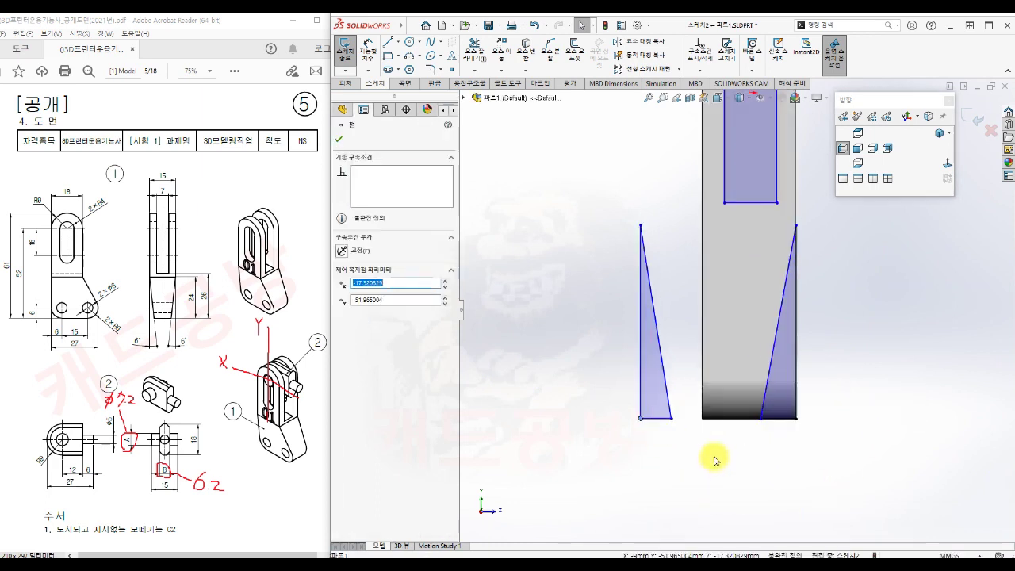
{"action": "left_click", "coordinate": [703, 419], "text": "ctrl"}
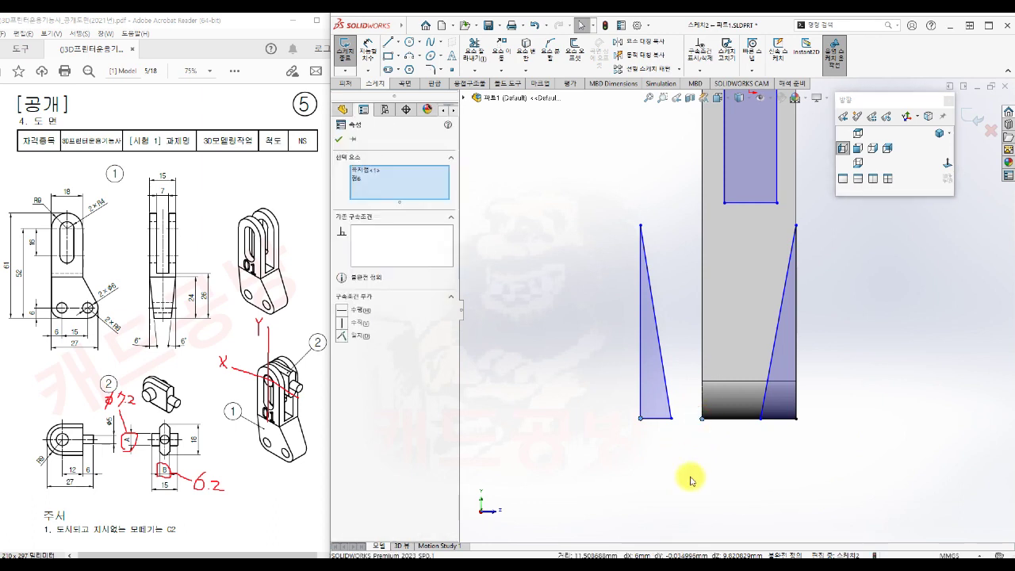
{"action": "left_click", "coordinate": [343, 335]}
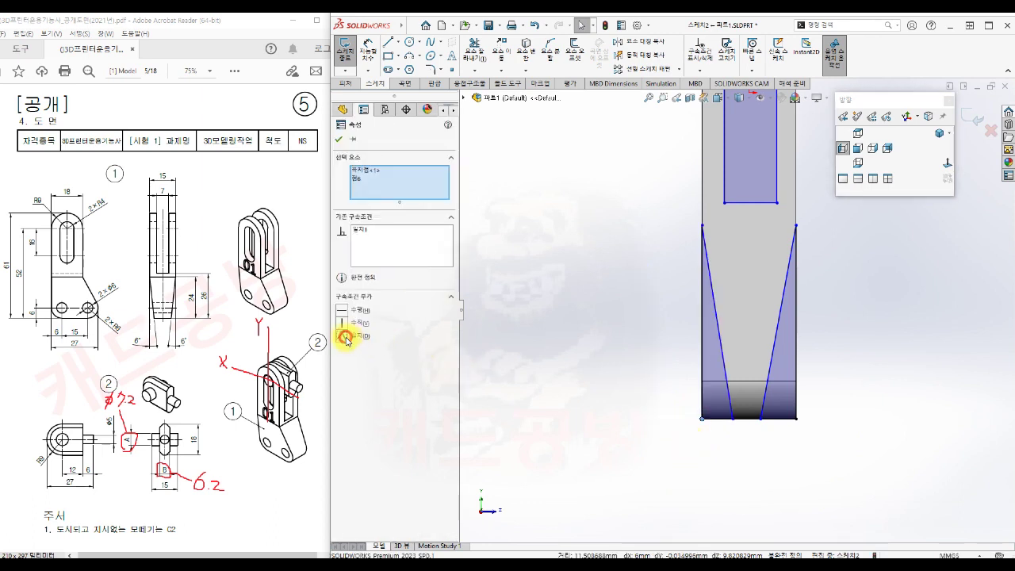
{"action": "scroll", "coordinate": [748, 444], "scroll_direction": "up", "scroll_amount": 2}
{"action": "scroll", "coordinate": [782, 193], "scroll_direction": "down", "scroll_amount": 1}
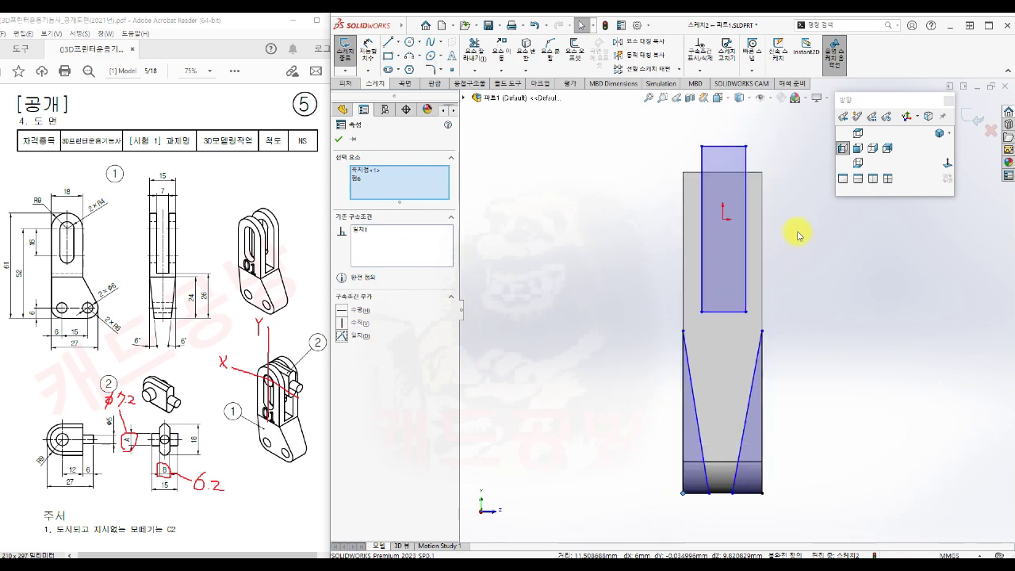
Step: Sketch a line about 17.6 mm long from the origin to the midpoint of the rectangle's bottom edge
{"action": "key", "text": "s"}
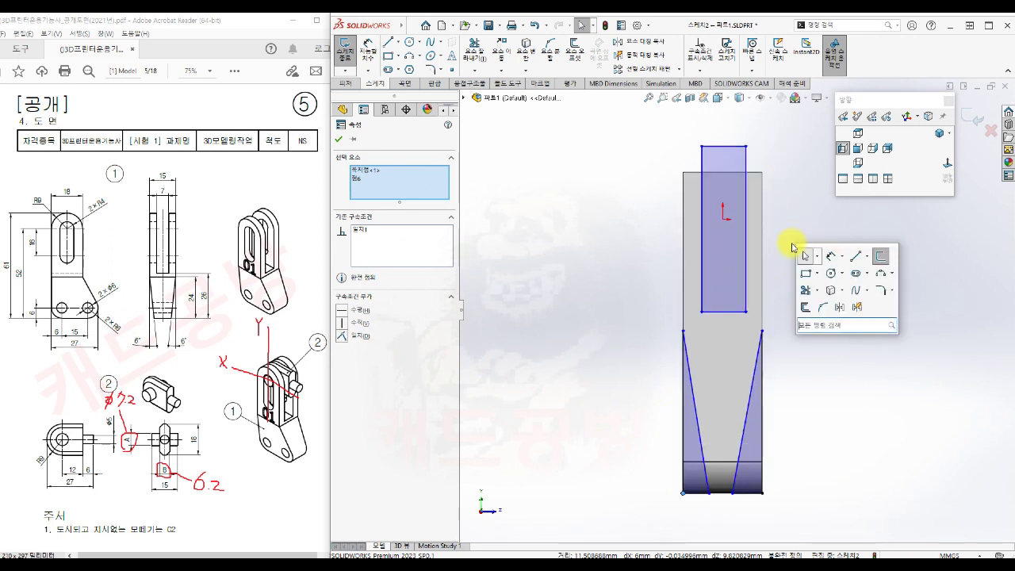
{"action": "left_click", "coordinate": [855, 258]}
{"action": "mouse_move", "coordinate": [722, 220]}
{"action": "left_mouse_down"}
{"action": "mouse_move", "coordinate": [707, 312]}
{"action": "mouse_move", "coordinate": [727, 314]}
{"action": "left_mouse_up"}
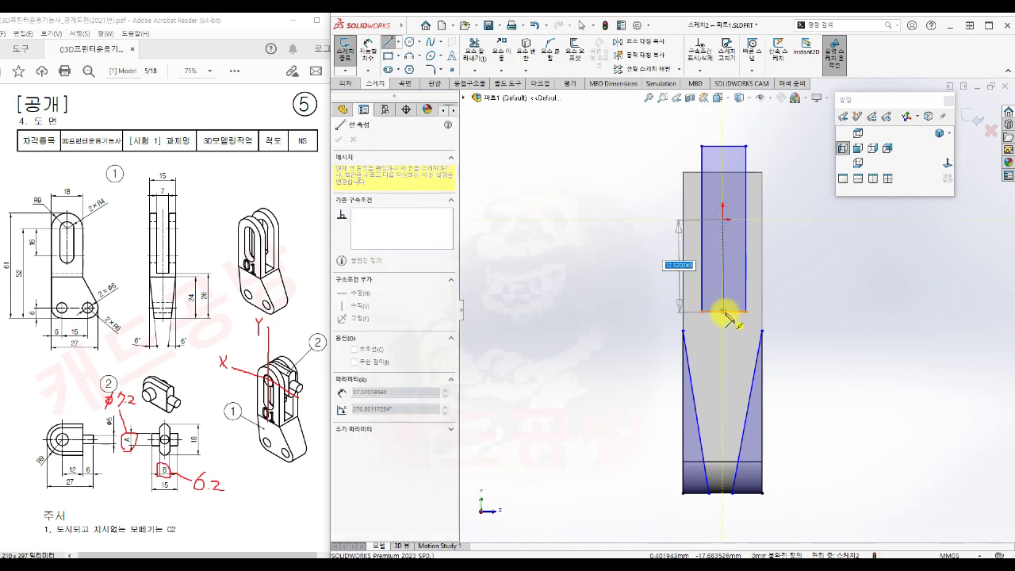
{"action": "left_click_drag", "start_coordinate": [727, 315], "coordinate": [726, 316]}
{"action": "key", "text": "Escape"}
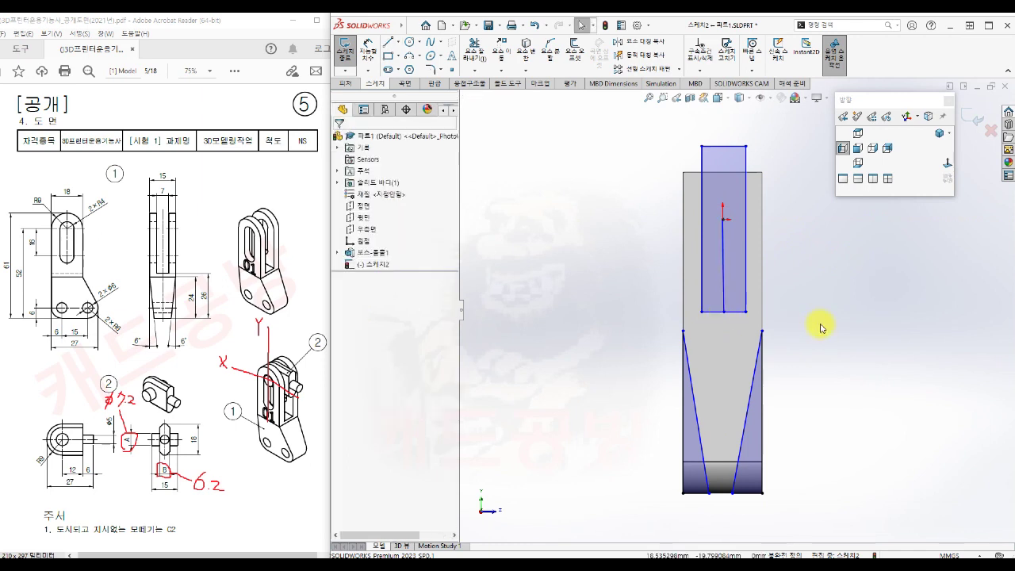
Step: Convert the line from the origin to the rectangle's bottom edge into construction geometry and make it vertical
{"action": "left_click", "coordinate": [725, 288]}
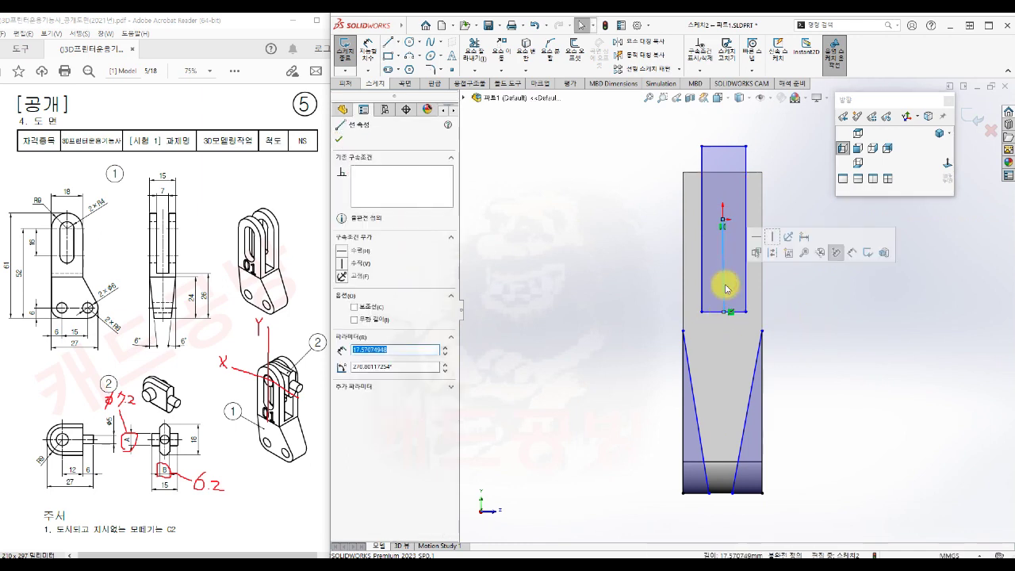
{"action": "left_click", "coordinate": [773, 254]}
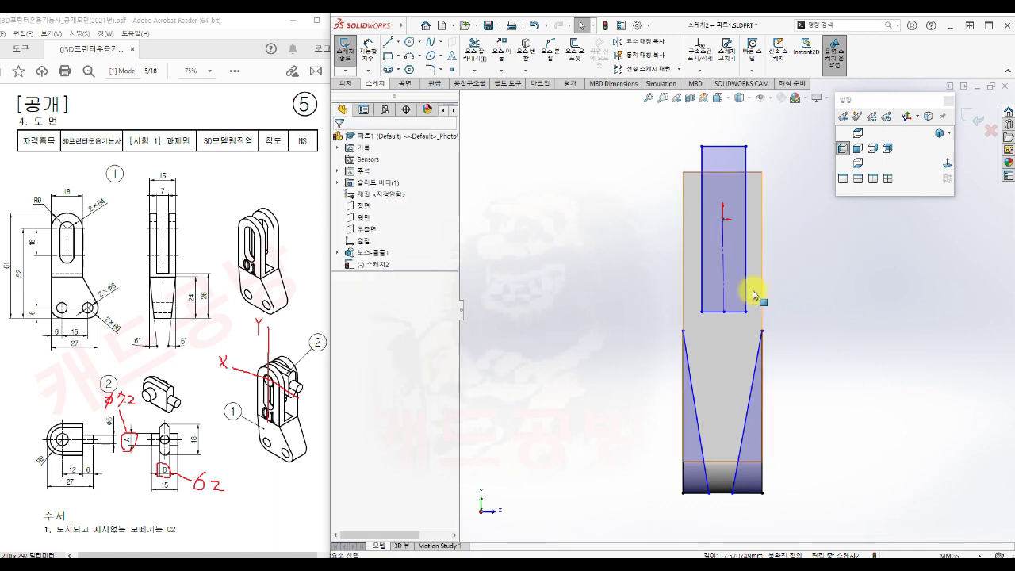
{"action": "left_click", "coordinate": [722, 281]}
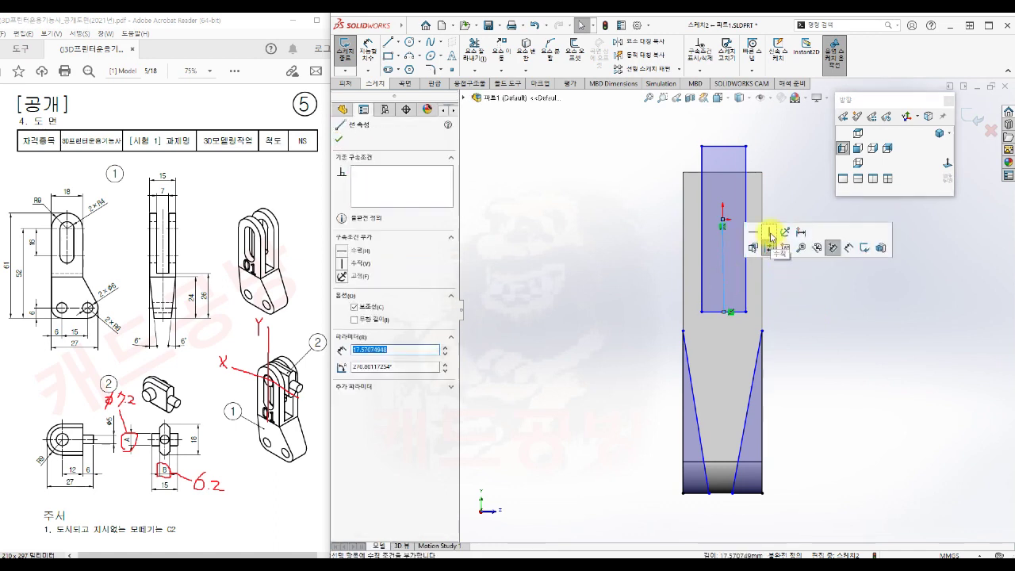
{"action": "left_click", "coordinate": [770, 234]}
{"action": "left_click", "coordinate": [796, 315]}
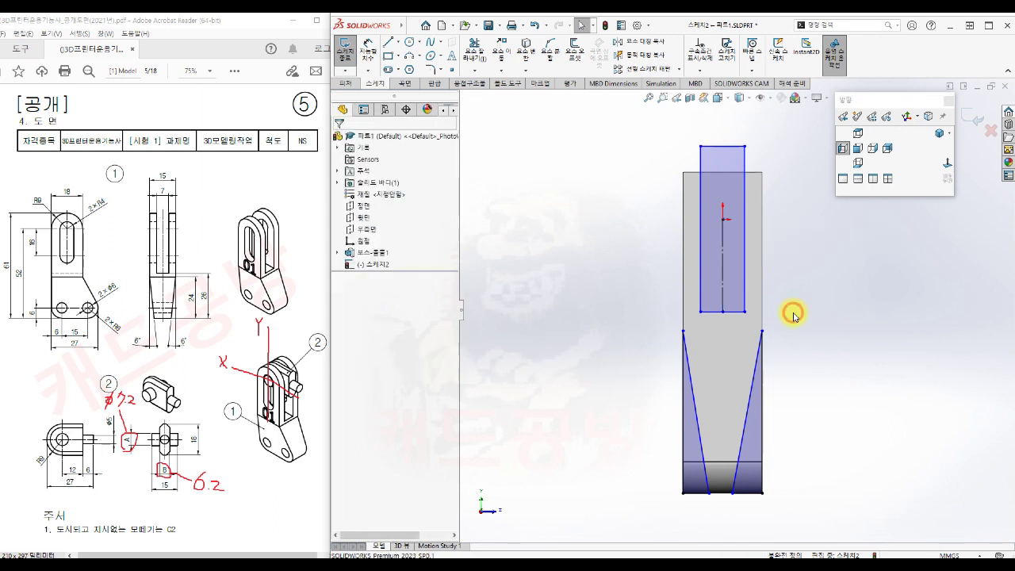
Step: Make the rectangle's top edge collinear with the body's top edge
{"action": "left_click", "coordinate": [724, 146]}
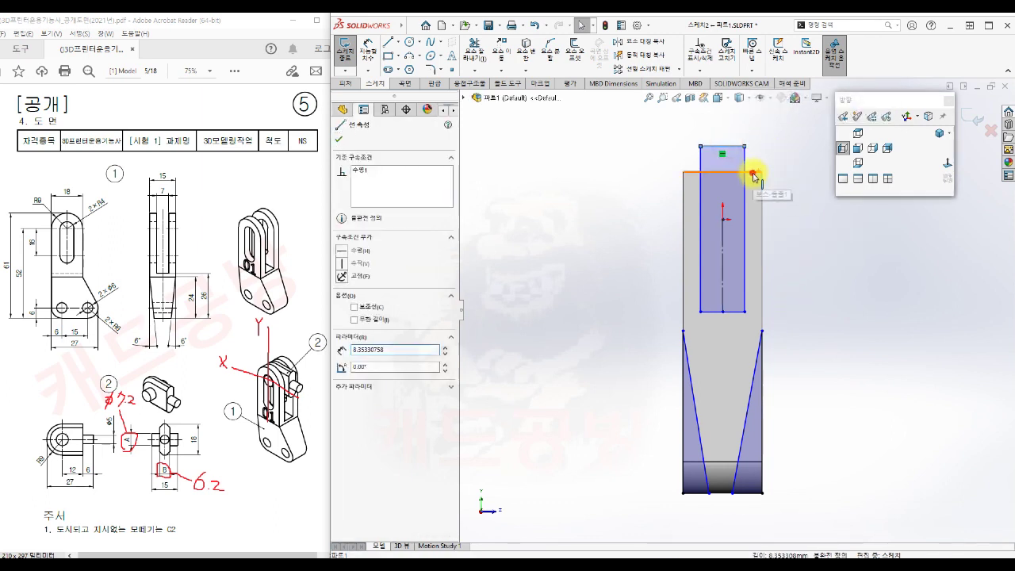
{"action": "left_click", "coordinate": [755, 172], "text": "ctrl"}
{"action": "left_click", "coordinate": [786, 127]}
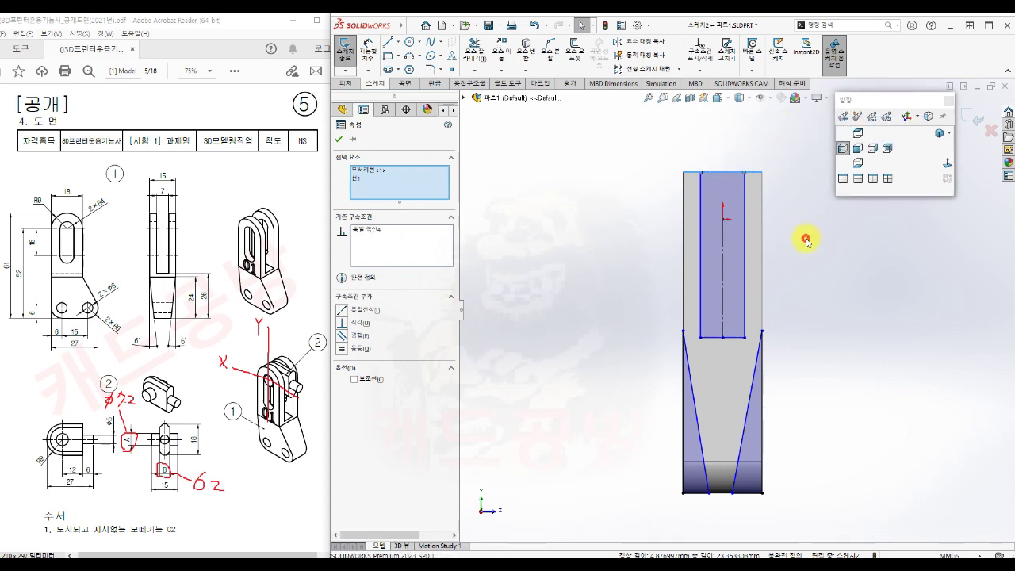
{"action": "left_click", "coordinate": [809, 263]}
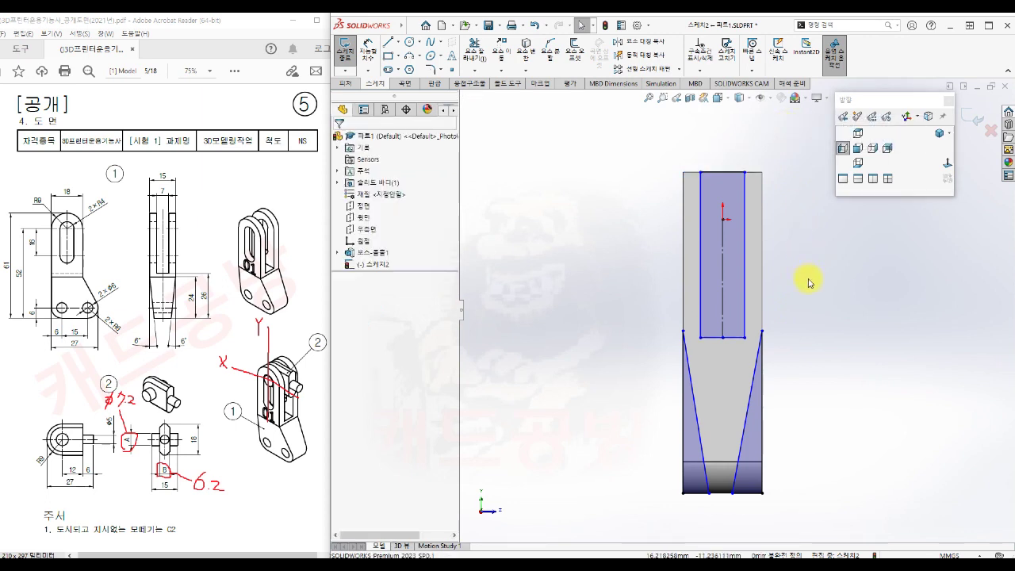
Step: Make the two triangles' sloping sides symmetric about the vertical centerline
{"action": "left_click", "coordinate": [749, 403]}
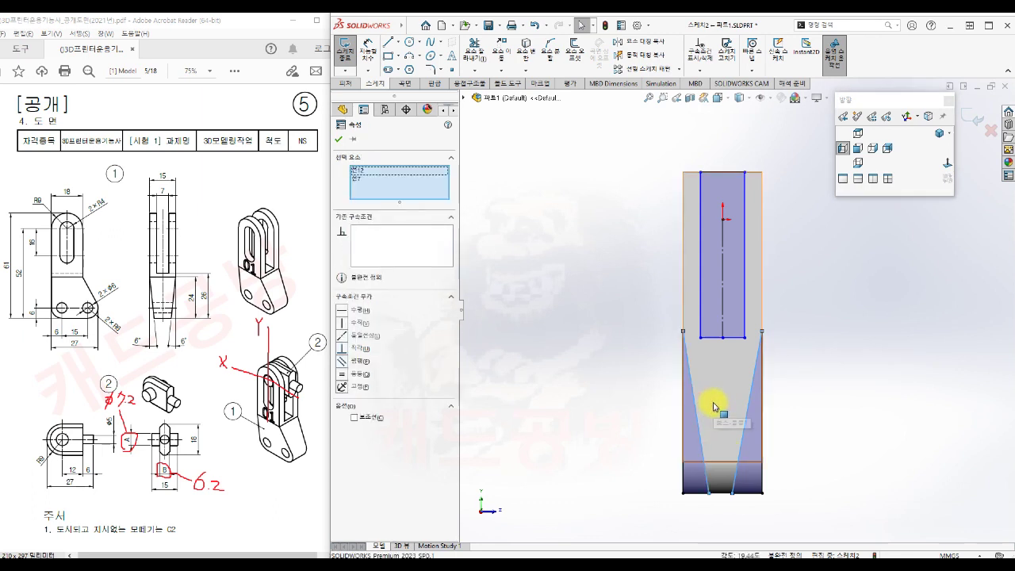
{"action": "left_click", "coordinate": [724, 315], "text": "ctrl"}
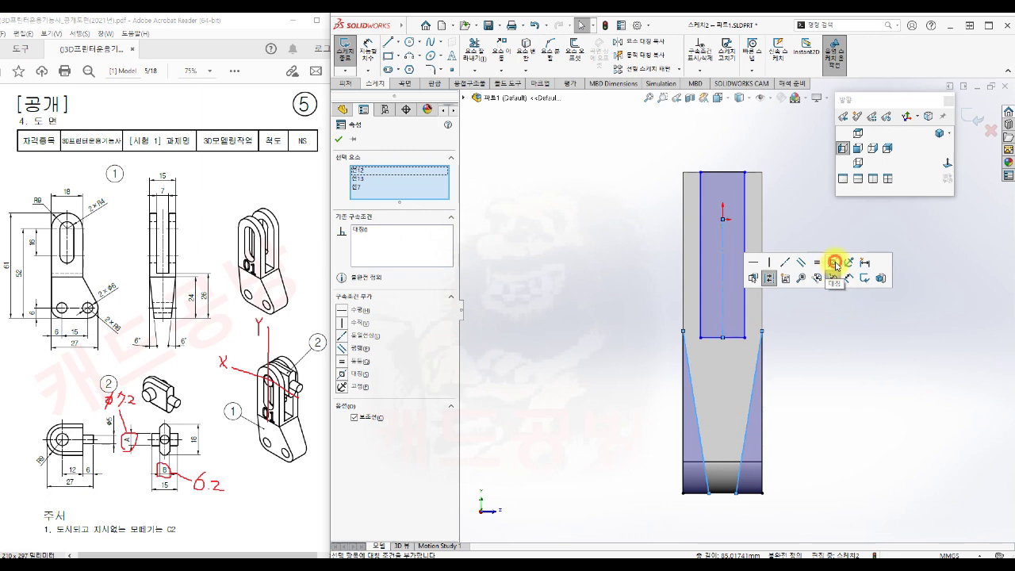
{"action": "left_click", "coordinate": [839, 433]}
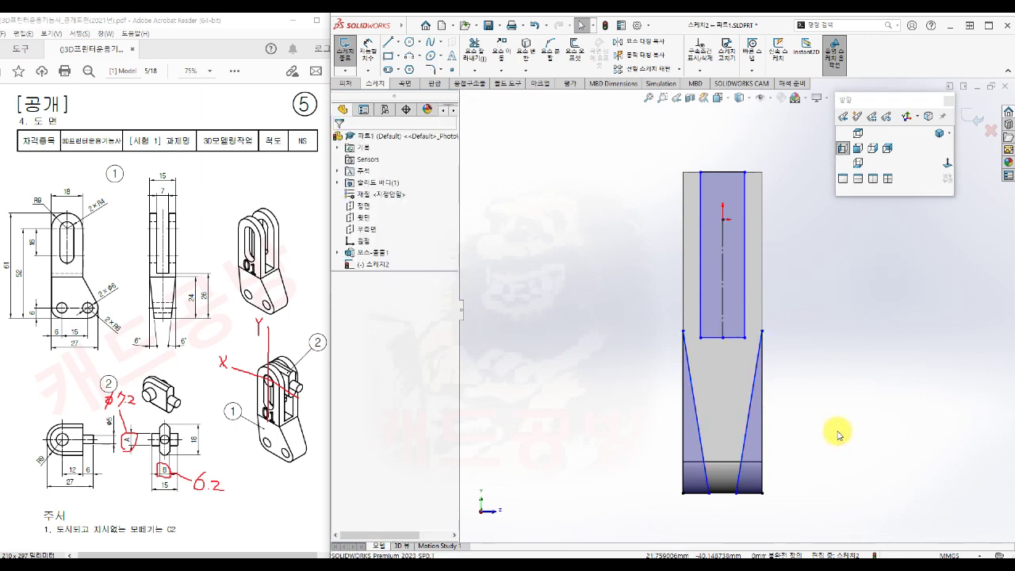
Step: Dimension the width of the slot rectangle between its vertical sides as 7 mm
{"action": "key", "text": "s"}
{"action": "left_click", "coordinate": [879, 451]}
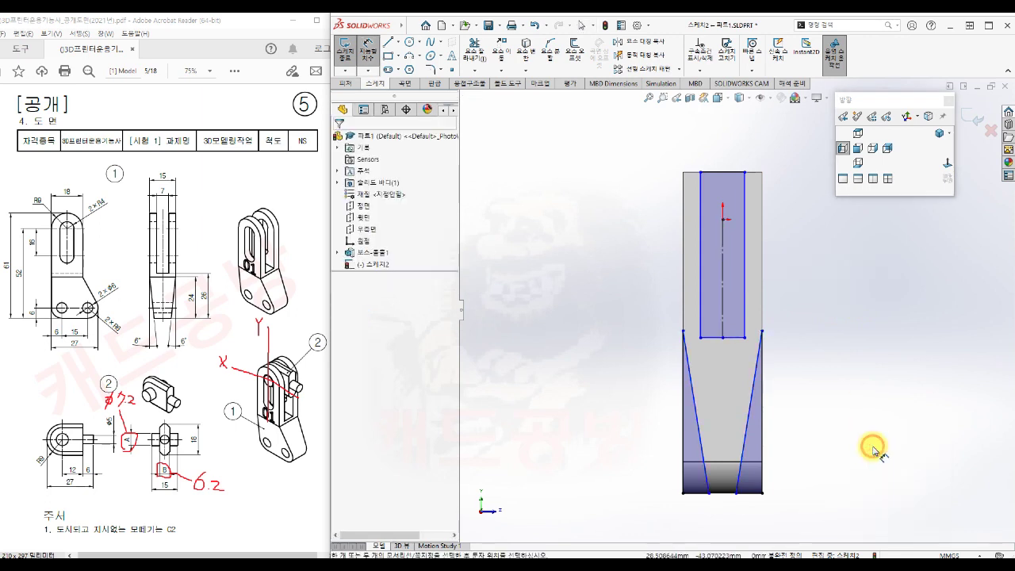
{"action": "left_click", "coordinate": [702, 198]}
{"action": "left_click", "coordinate": [744, 198]}
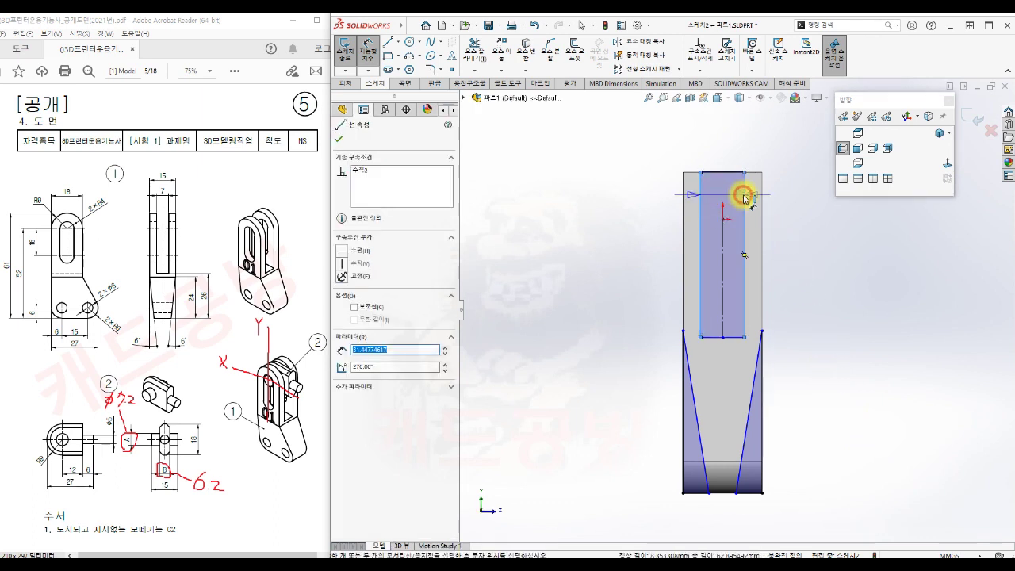
{"action": "left_click", "coordinate": [718, 146]}
{"action": "type", "text": "7"}
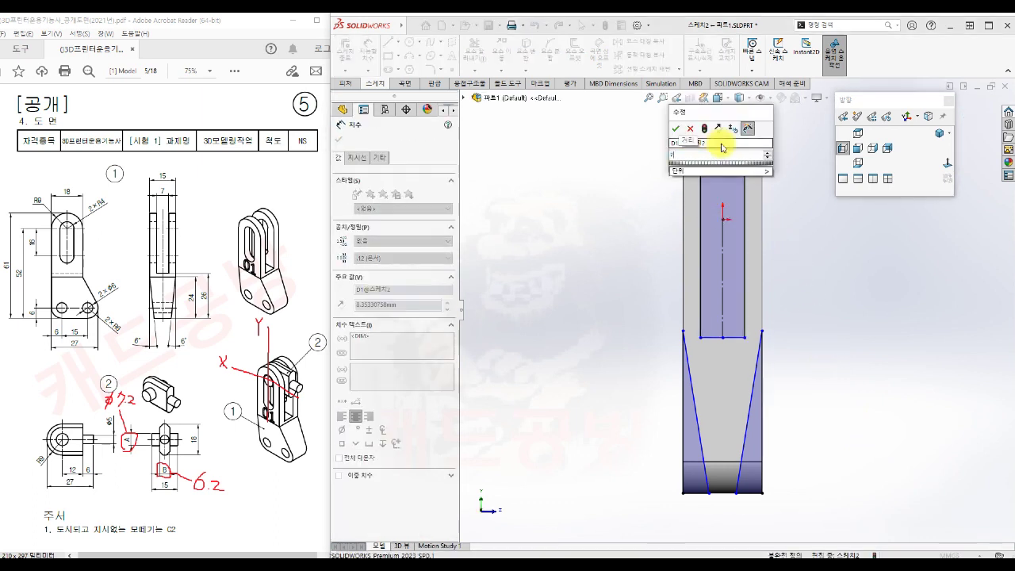
{"action": "key", "text": "Return"}
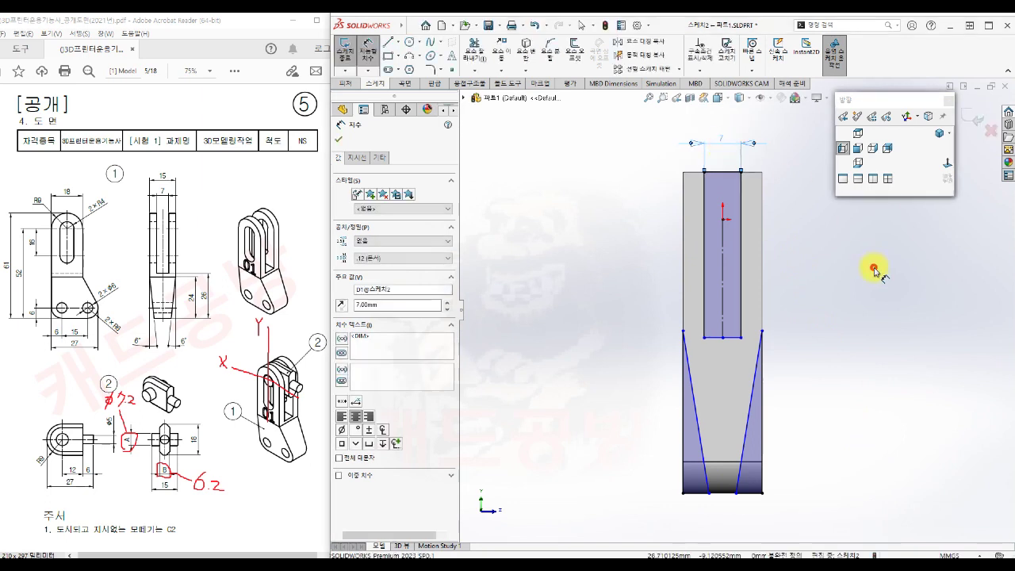
{"action": "left_click", "coordinate": [875, 273]}
Step: Dimension the slot rectangle's bottom edge 26 mm above the body's bottom edge
{"action": "left_click", "coordinate": [731, 338]}
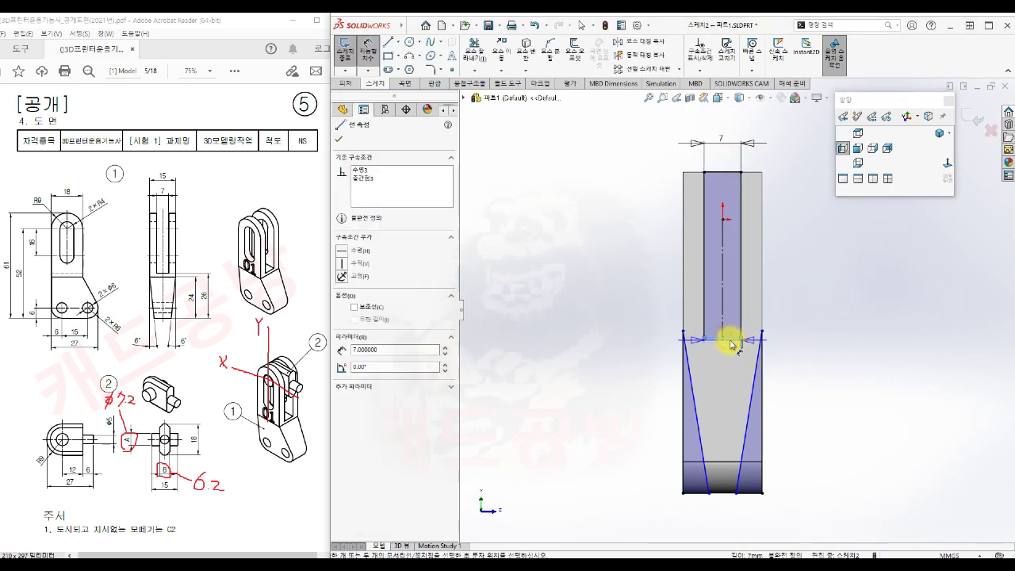
{"action": "left_click", "coordinate": [722, 492]}
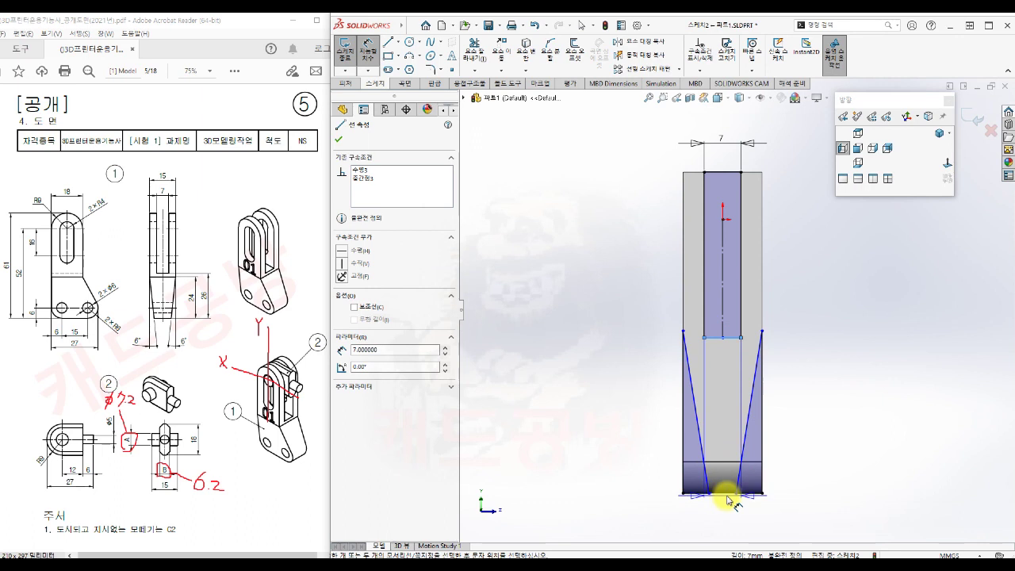
{"action": "left_click", "coordinate": [729, 493]}
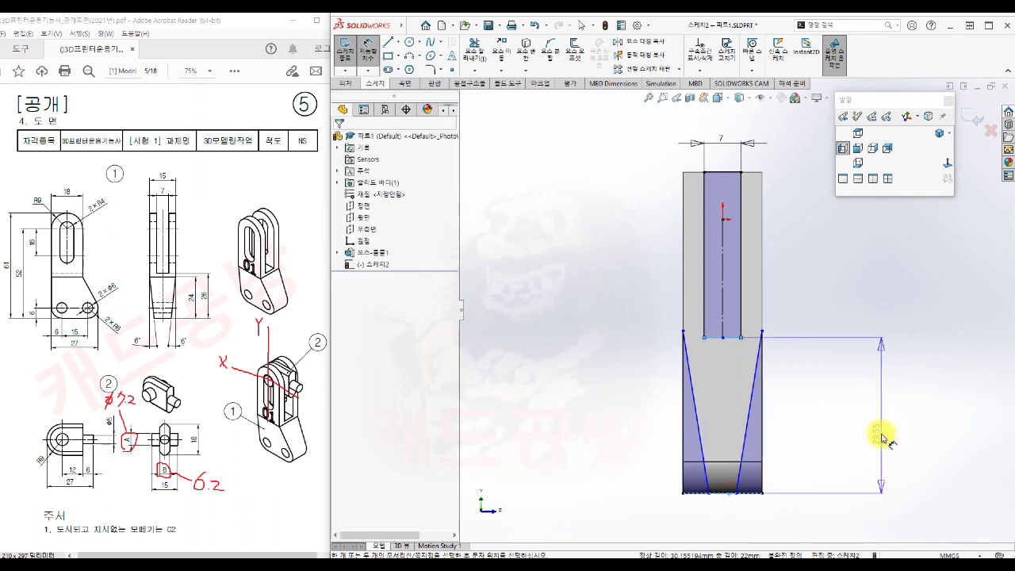
{"action": "left_click", "coordinate": [881, 436]}
{"action": "type", "text": "26"}
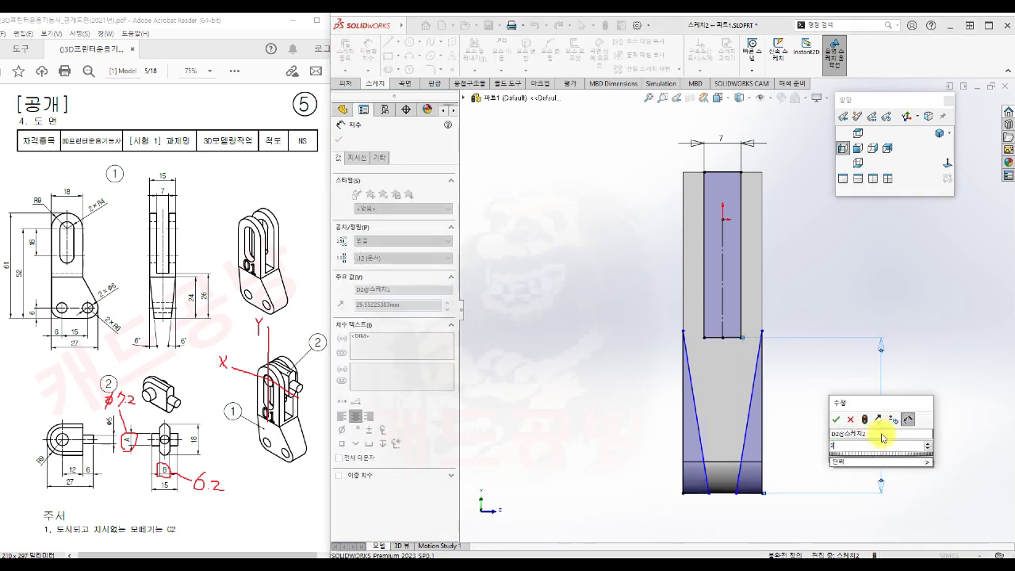
{"action": "key", "text": "Return"}
{"action": "left_click", "coordinate": [917, 424]}
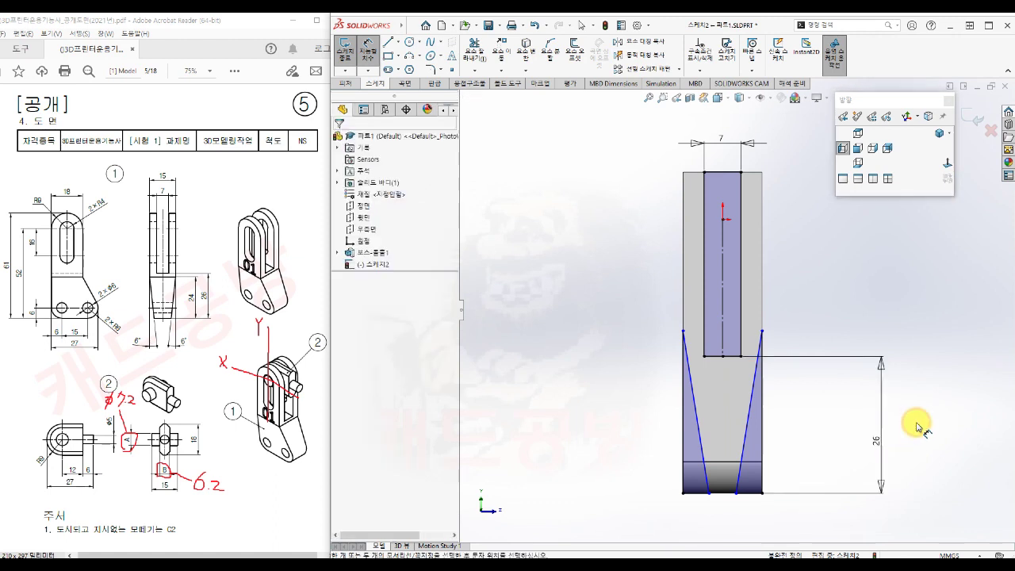
Step: Dimension the right triangle's height from the body's bottom edge to its upper corner as 24 mm
{"action": "left_click", "coordinate": [764, 333]}
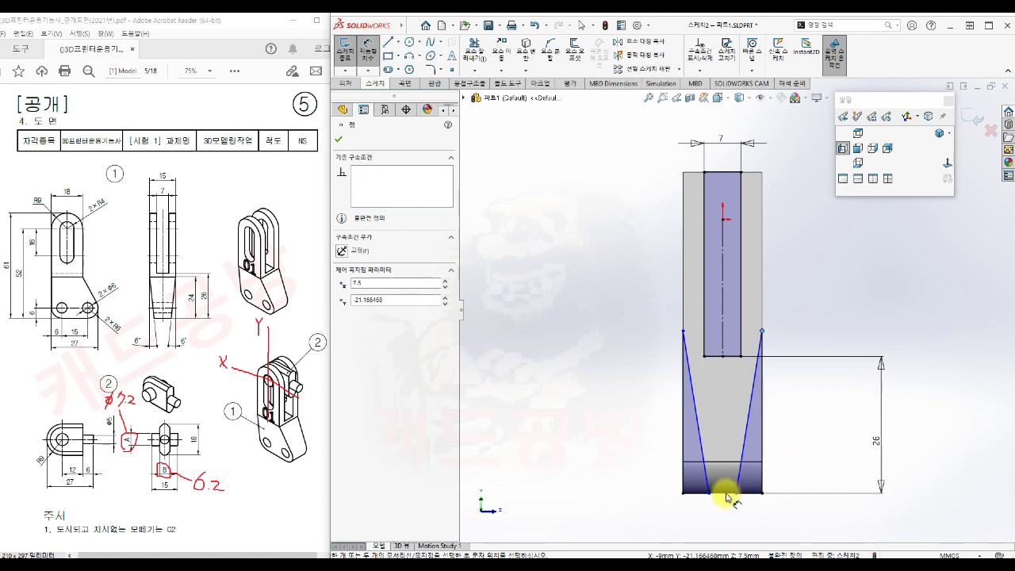
{"action": "left_click", "coordinate": [750, 493]}
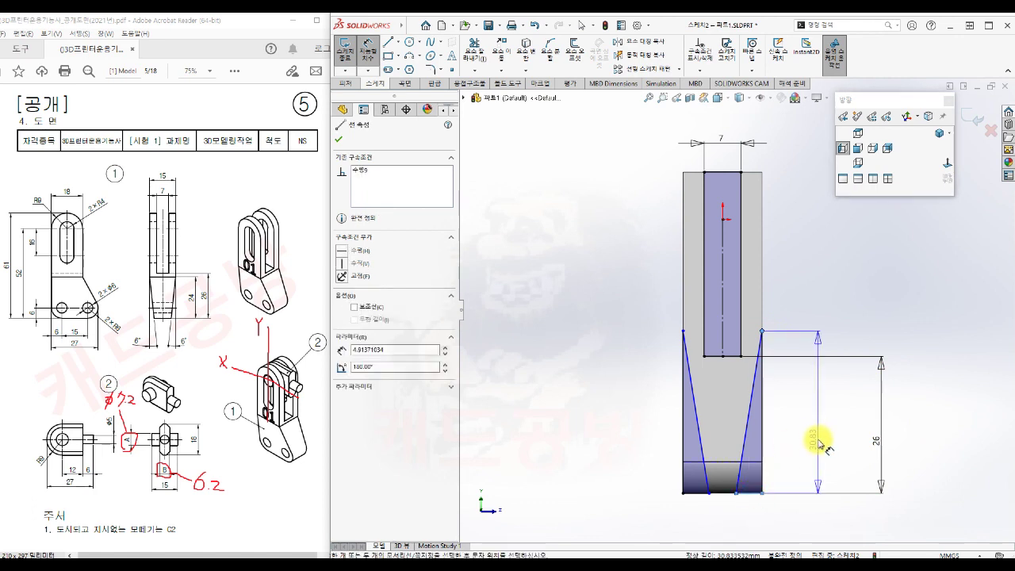
{"action": "left_click", "coordinate": [820, 444]}
{"action": "key", "text": "Return"}
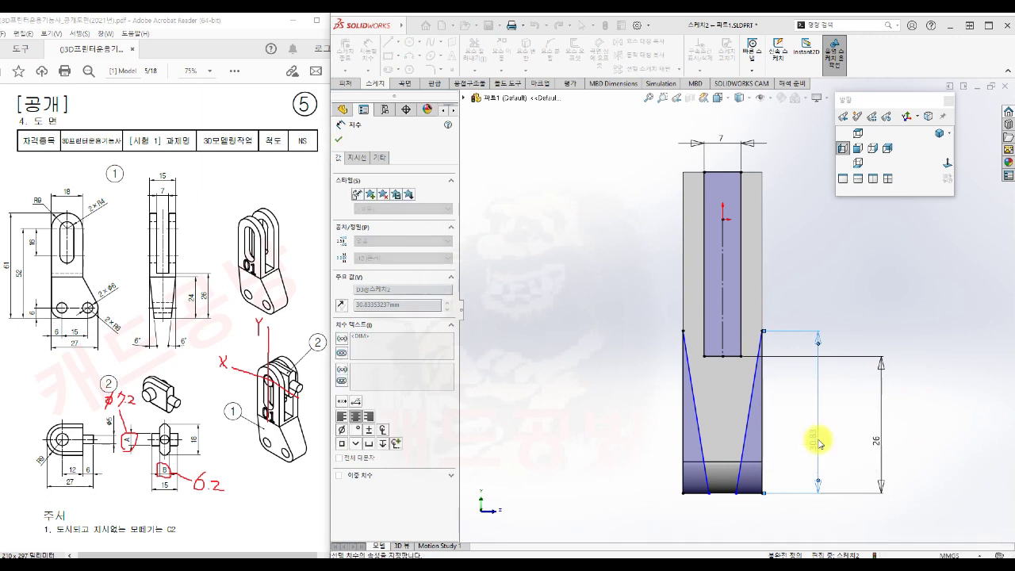
{"action": "left_click", "coordinate": [857, 520]}
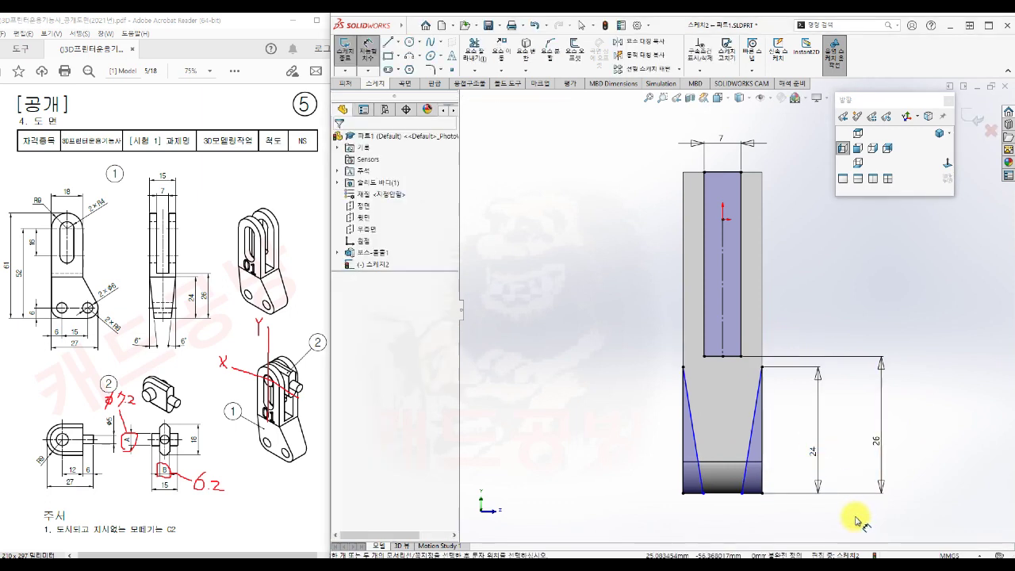
Step: Set the angle between the right triangle's sloping side and its vertical side to 6°
{"action": "left_click", "coordinate": [750, 447]}
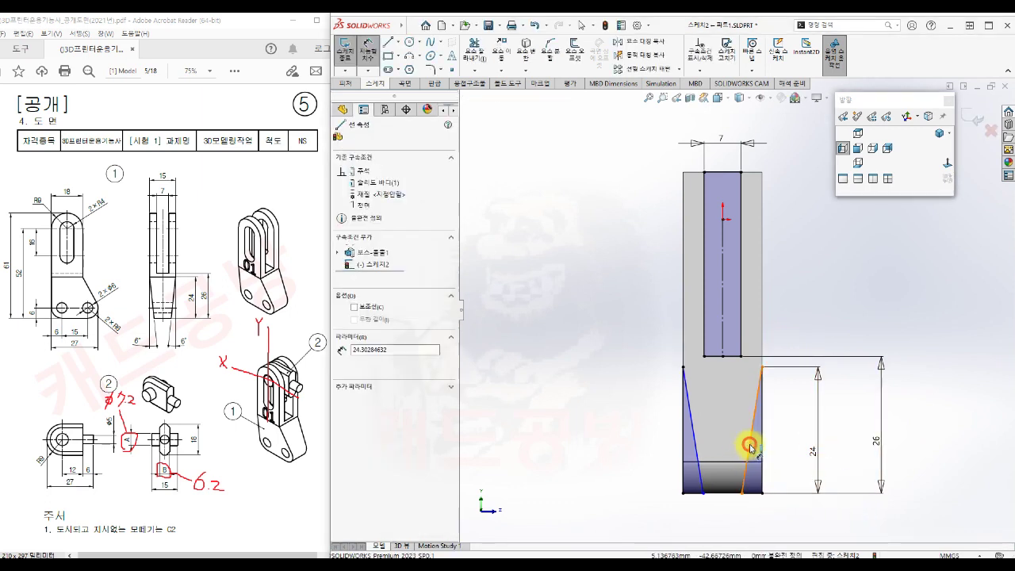
{"action": "left_click", "coordinate": [742, 494]}
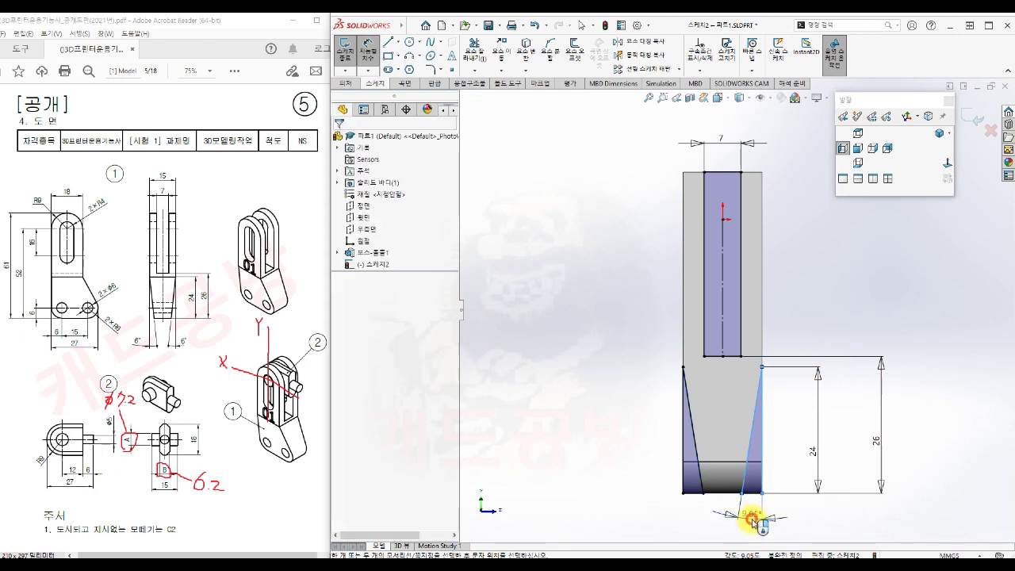
{"action": "left_click", "coordinate": [752, 522]}
{"action": "type", "text": "6"}
{"action": "key", "text": "Return"}
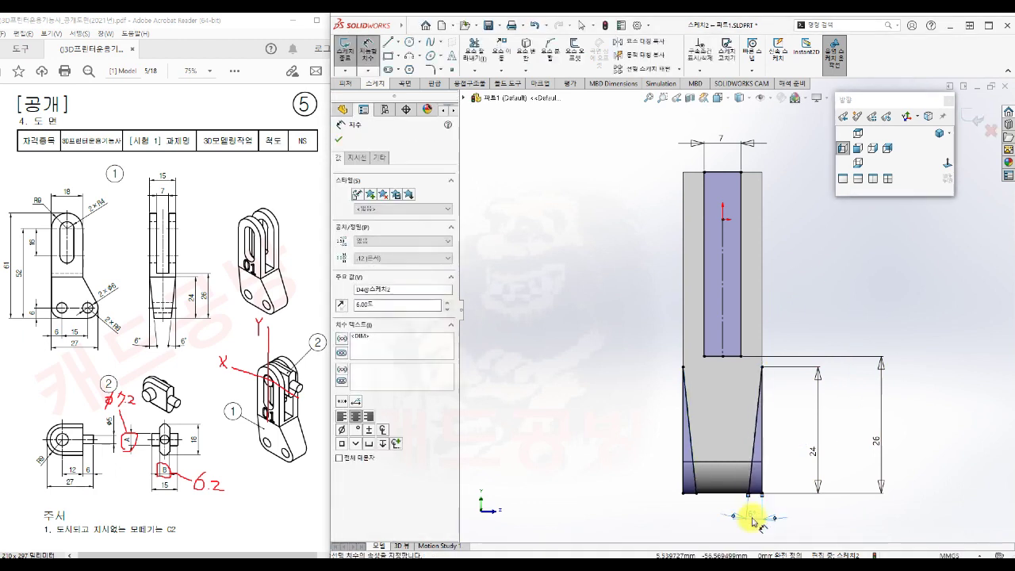
{"action": "key", "text": "Escape"}
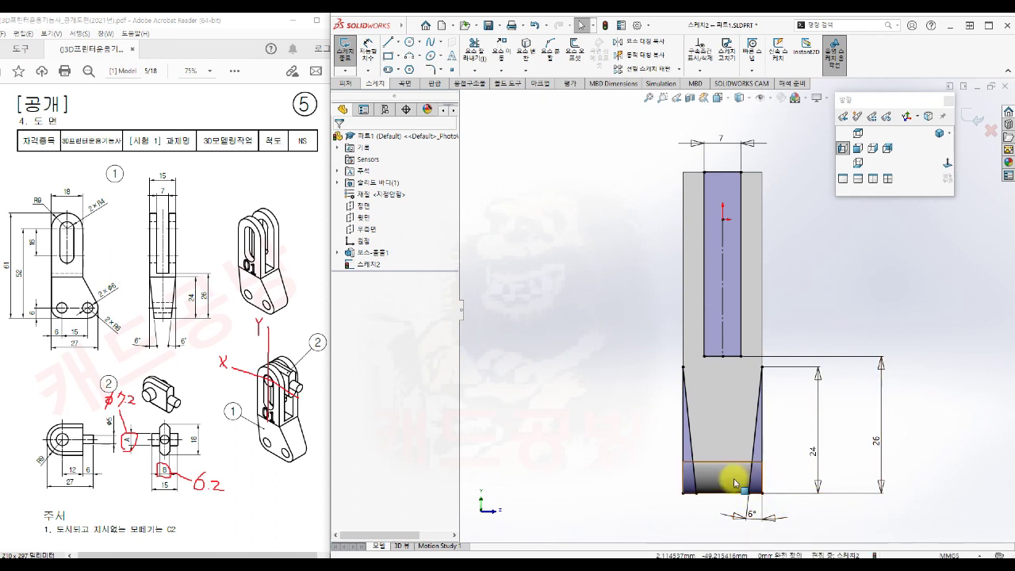
Step: Finish the sketch and extrude-cut the fork slot and both side tapers through all of the body
{"action": "key", "text": "s"}
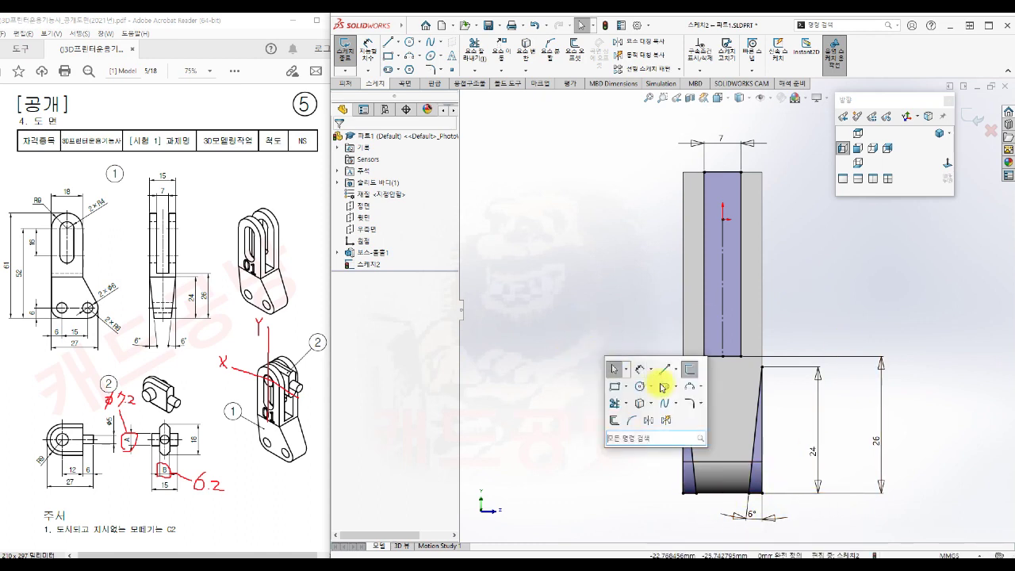
{"action": "left_click", "coordinate": [690, 369]}
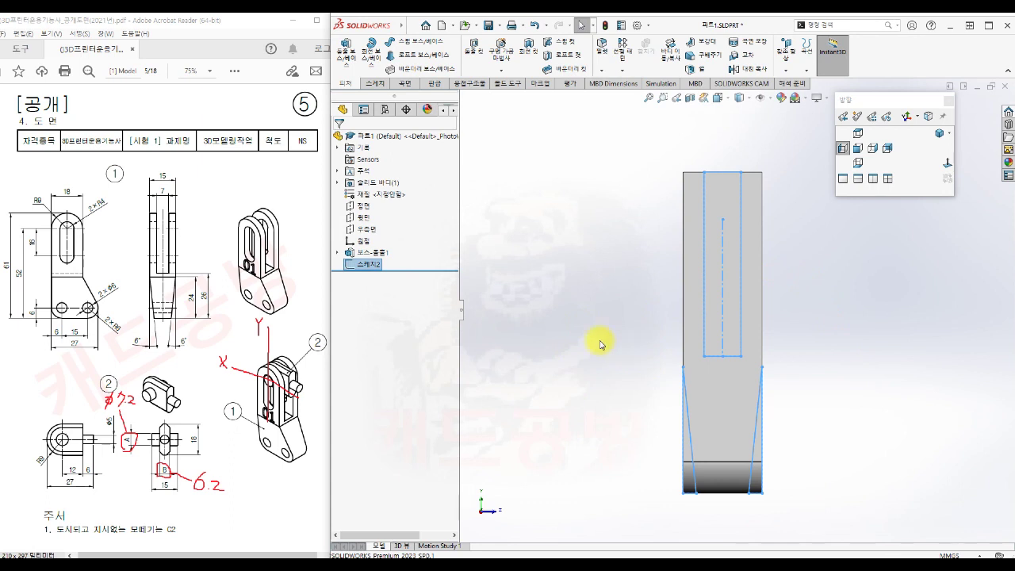
{"action": "key", "text": "s"}
{"action": "left_click", "coordinate": [654, 360]}
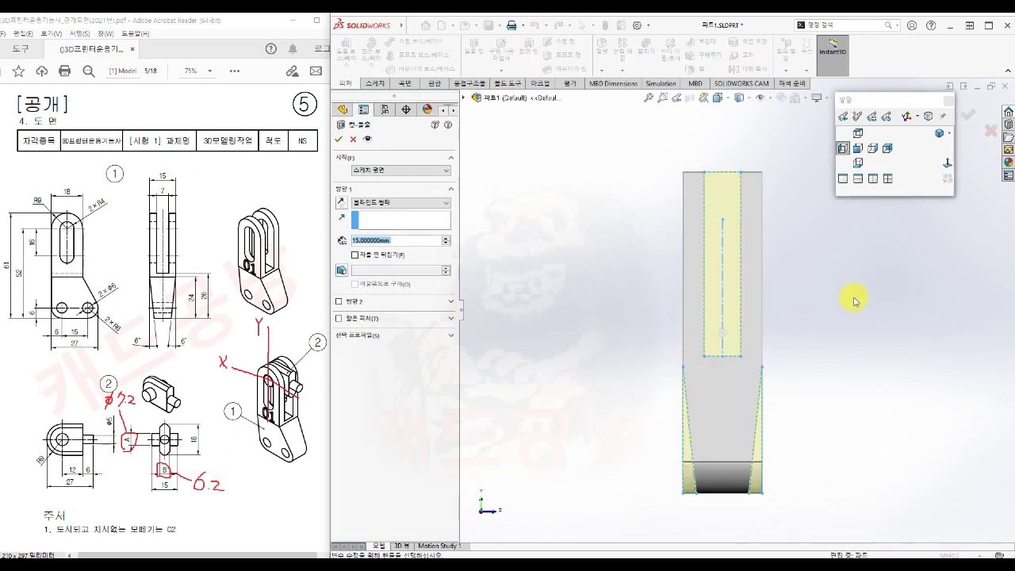
{"action": "left_click", "coordinate": [941, 134]}
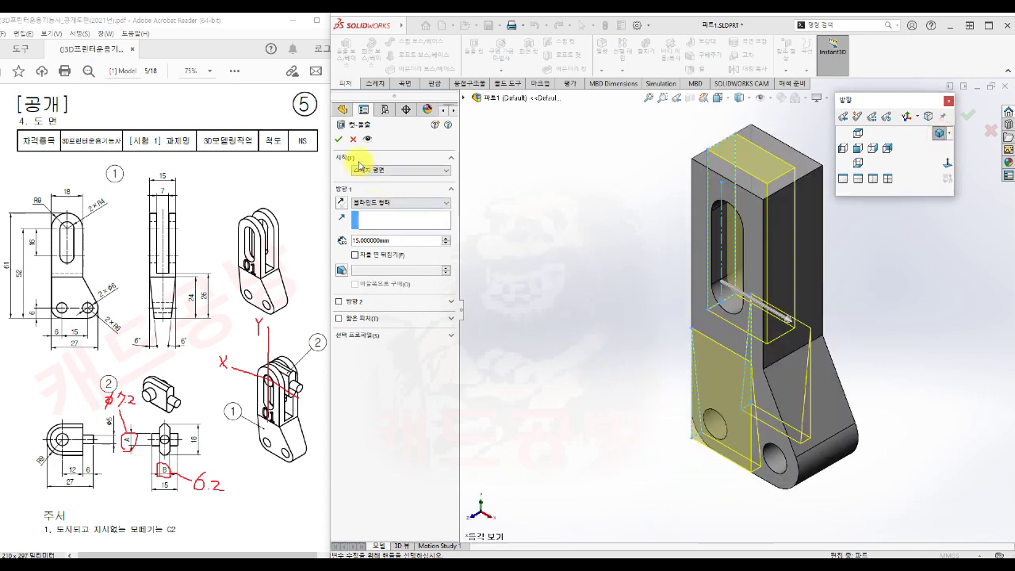
{"action": "left_click", "coordinate": [383, 204]}
{"action": "left_click", "coordinate": [382, 217]}
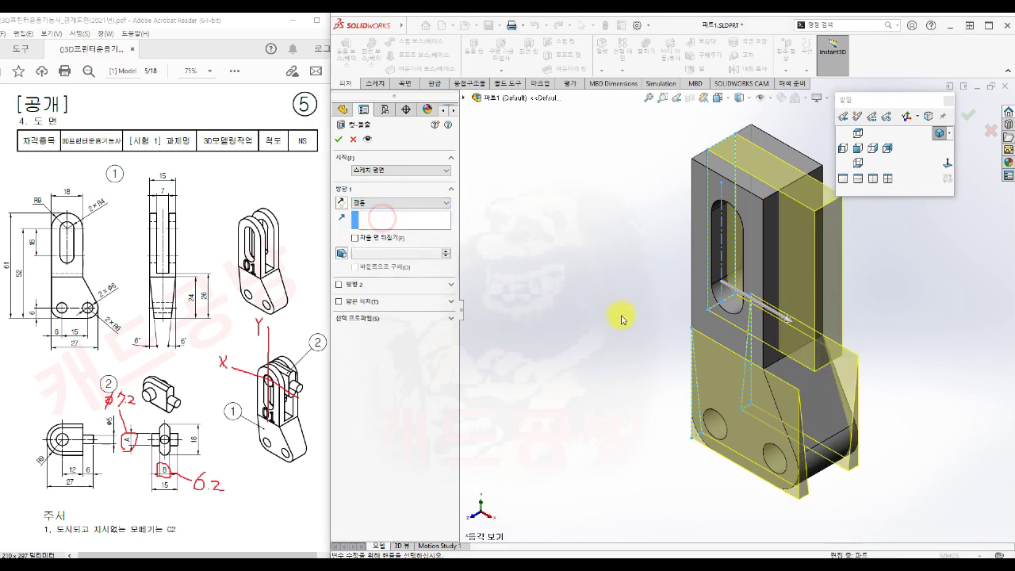
{"action": "left_click", "coordinate": [339, 139]}
{"action": "left_click", "coordinate": [571, 379]}
Step: Start a sketch on the body's front face and add the sketch text "01"
{"action": "middle_click_drag", "start_coordinate": [567, 403], "coordinate": [568, 359]}
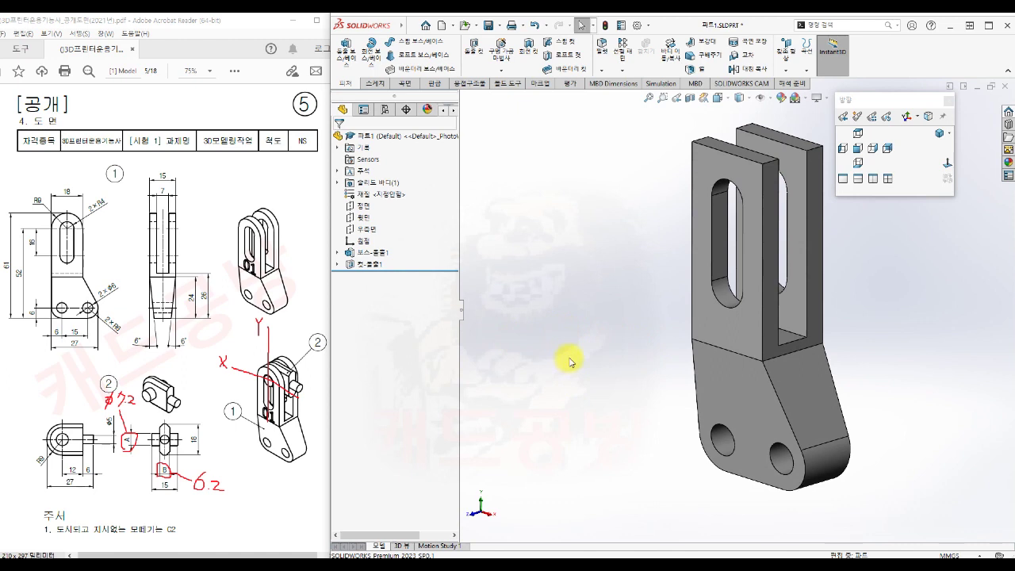
{"action": "left_click", "coordinate": [734, 332]}
{"action": "left_click", "coordinate": [773, 302]}
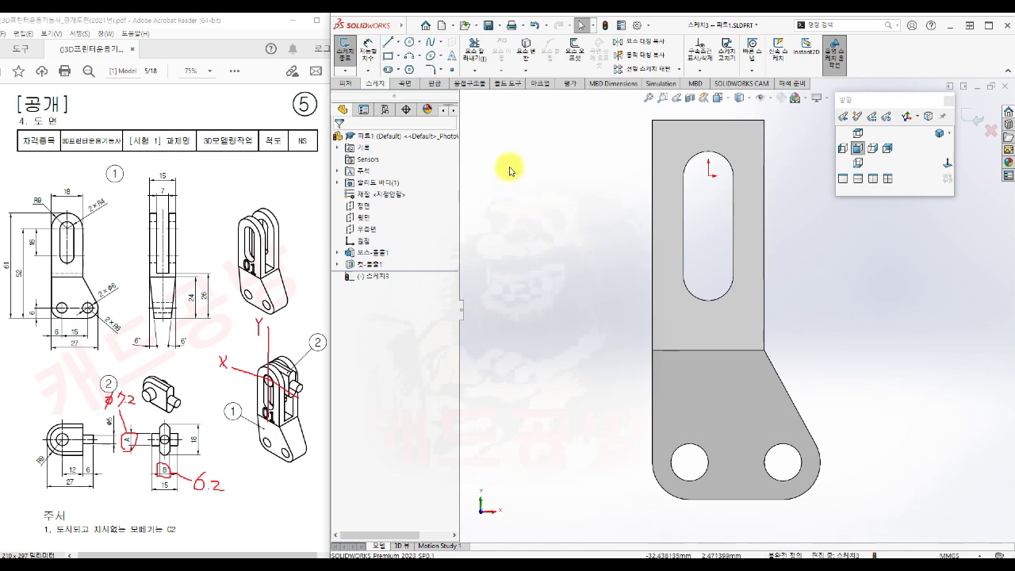
{"action": "left_click", "coordinate": [454, 55]}
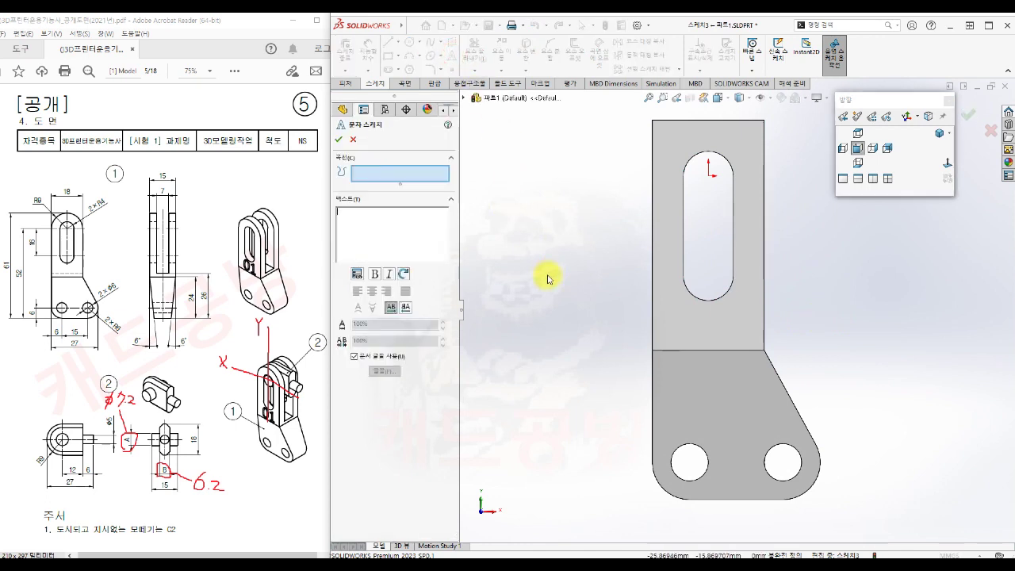
{"action": "left_click", "coordinate": [387, 231]}
{"action": "type", "text": "01"}
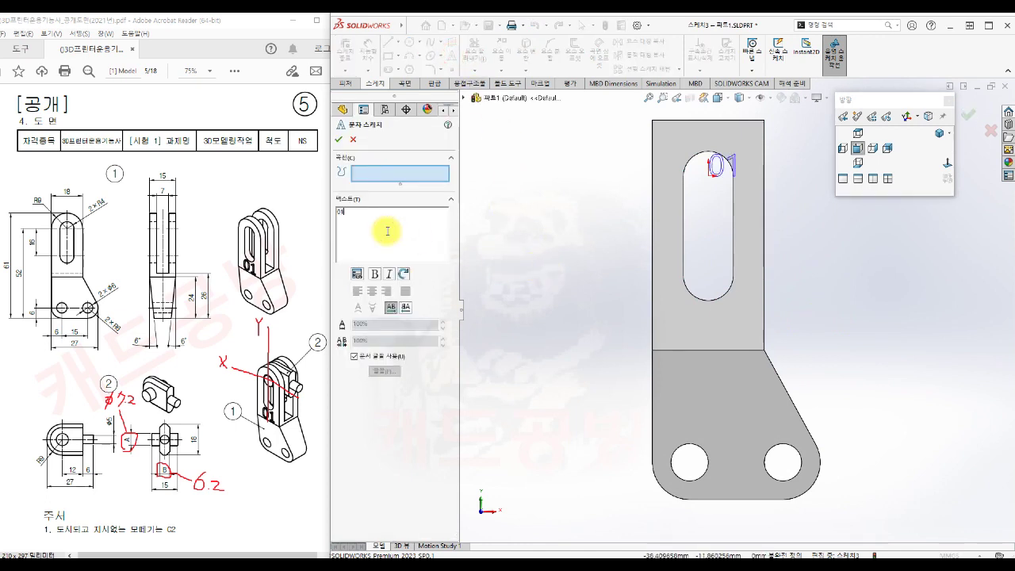
Step: Override the document font for the 01 text and set its size to 22 points
{"action": "left_click", "coordinate": [355, 357]}
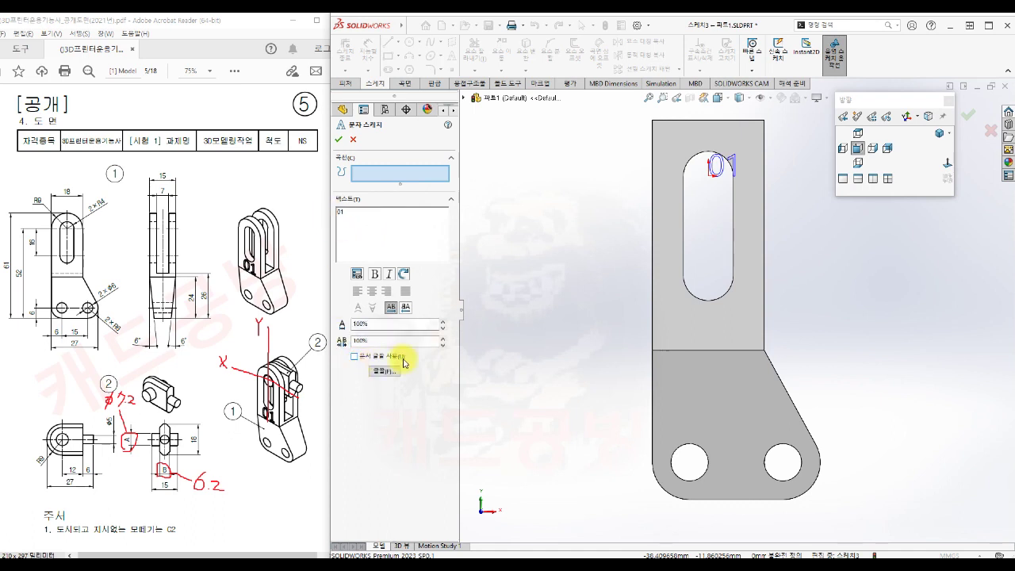
{"action": "left_click", "coordinate": [385, 371]}
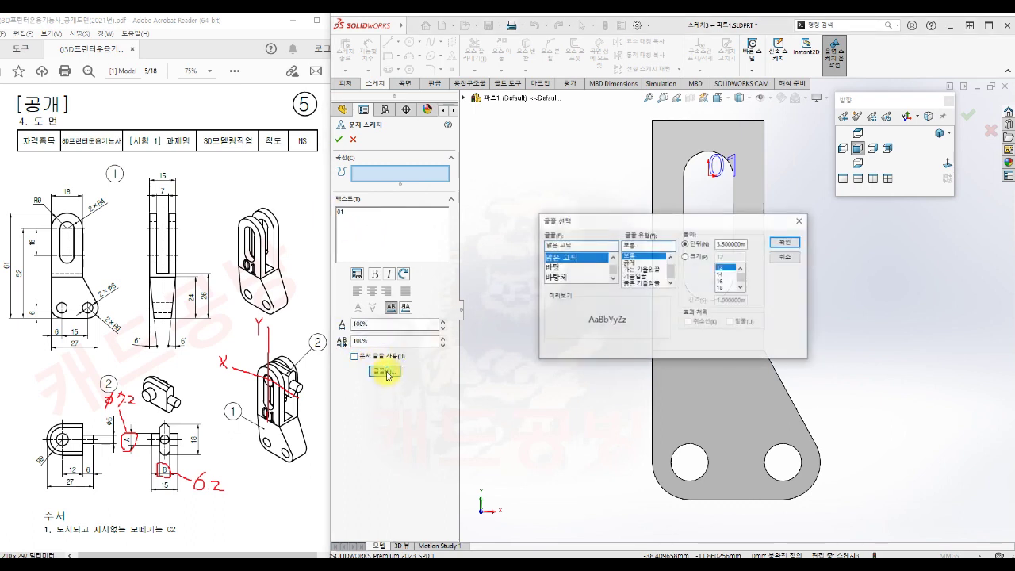
{"action": "left_click", "coordinate": [685, 257]}
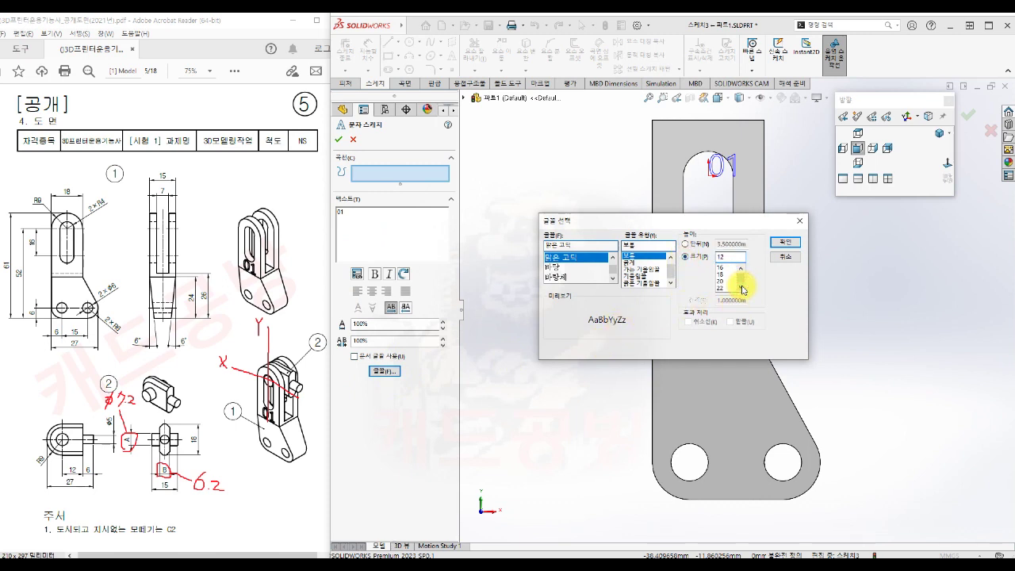
{"action": "left_click", "coordinate": [721, 288]}
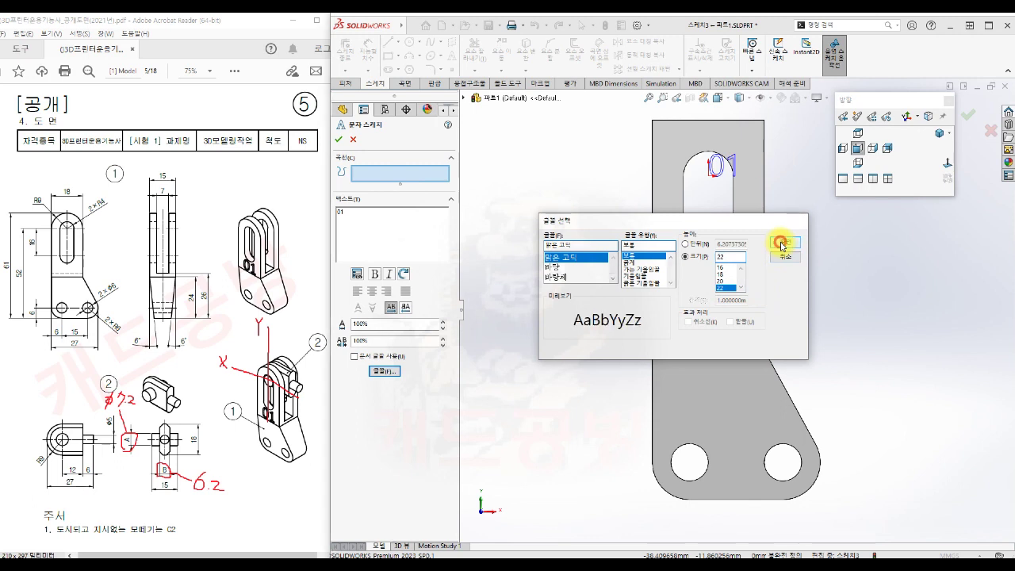
{"action": "left_click", "coordinate": [783, 243]}
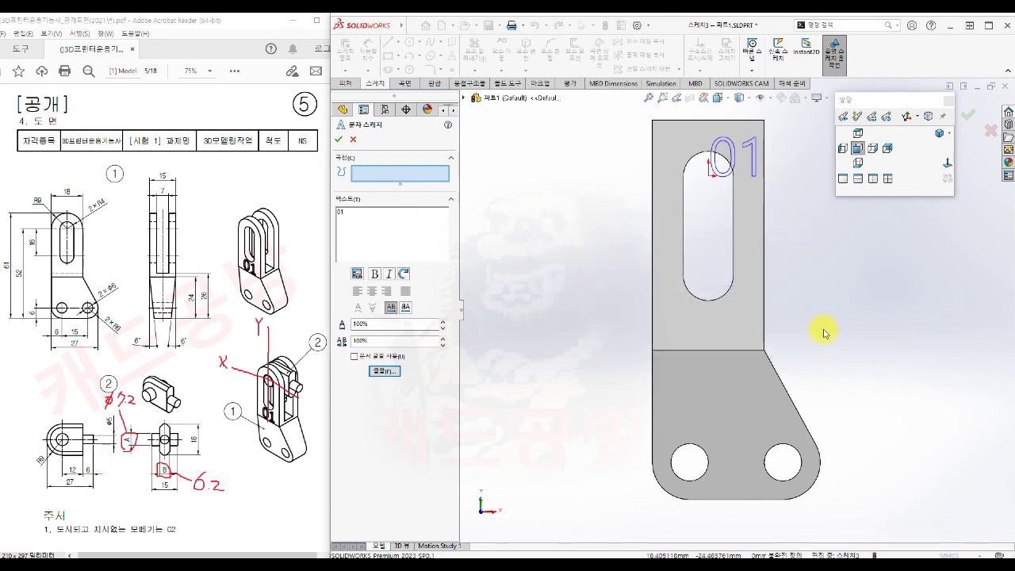
Step: Place the 01 text on the front face between the slot's lower end and the horizontal edge, and accept it
{"action": "left_click", "coordinate": [683, 346]}
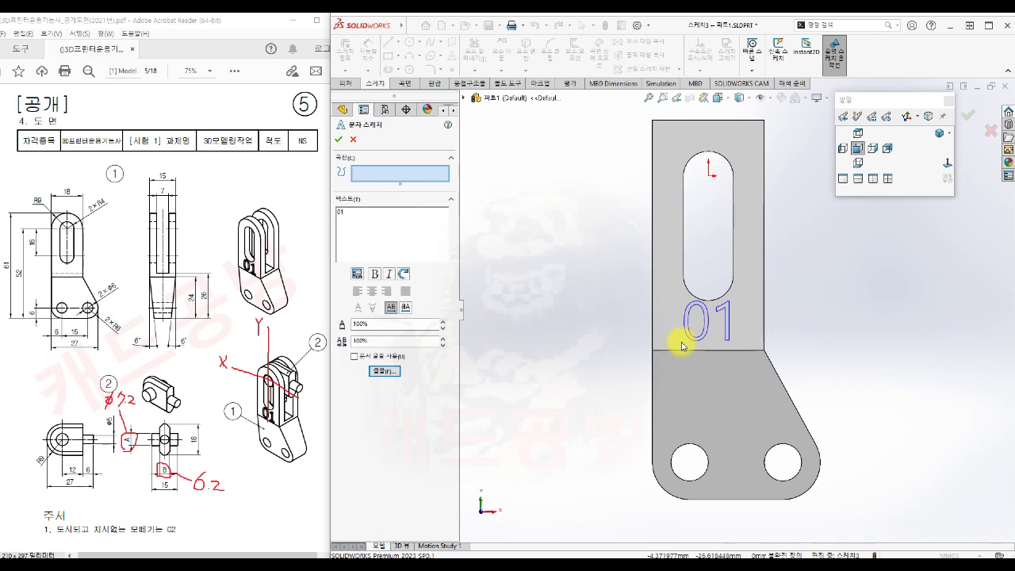
{"action": "left_click", "coordinate": [683, 348]}
{"action": "left_click", "coordinate": [683, 348]}
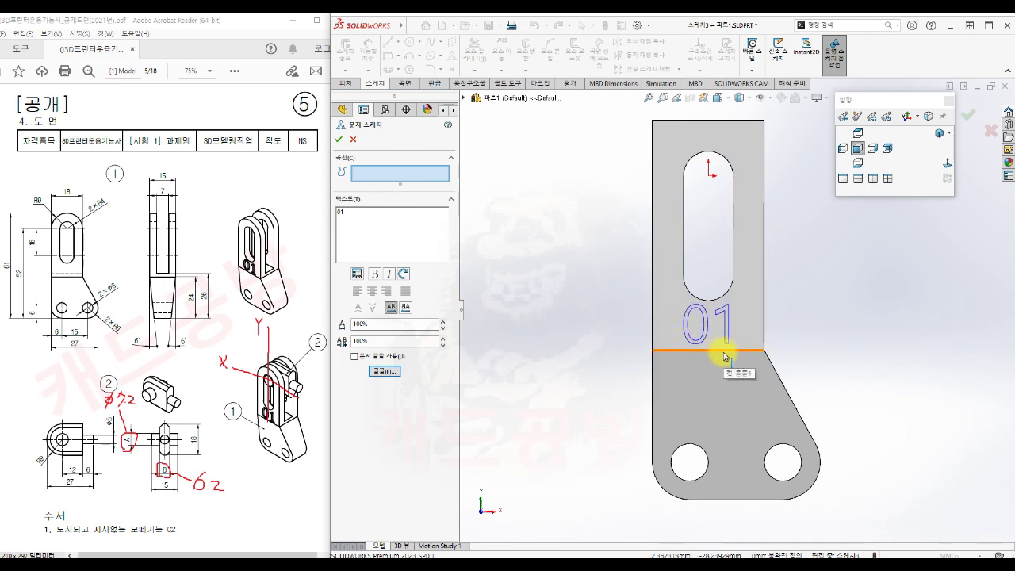
{"action": "left_click", "coordinate": [338, 139]}
Step: Finish the text sketch and extrude-cut the 01 marking as a blind cut 1 mm deep
{"action": "key", "text": "s"}
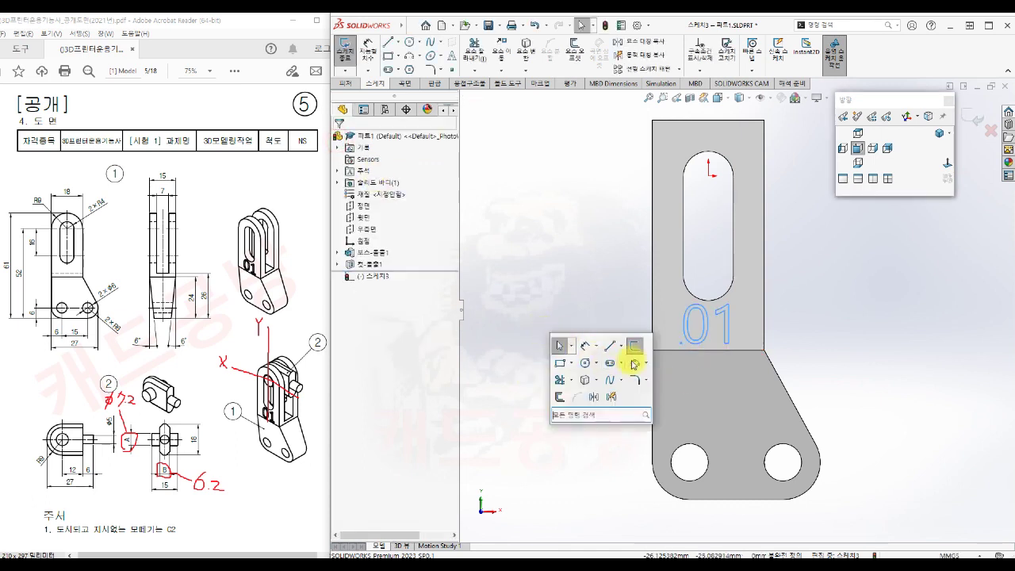
{"action": "left_click", "coordinate": [634, 341]}
{"action": "key", "text": "s"}
{"action": "left_click", "coordinate": [586, 357]}
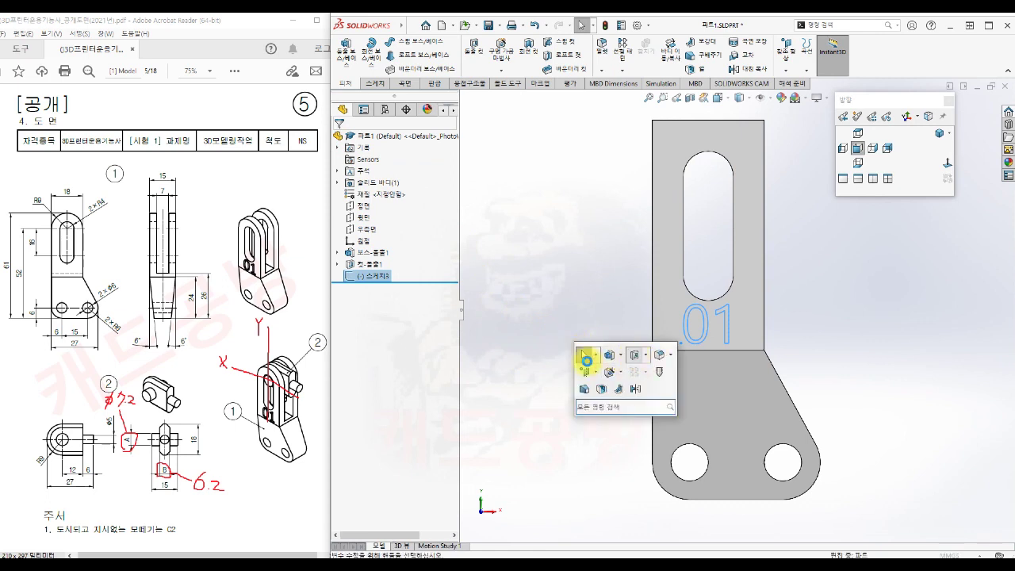
{"action": "left_click", "coordinate": [940, 133]}
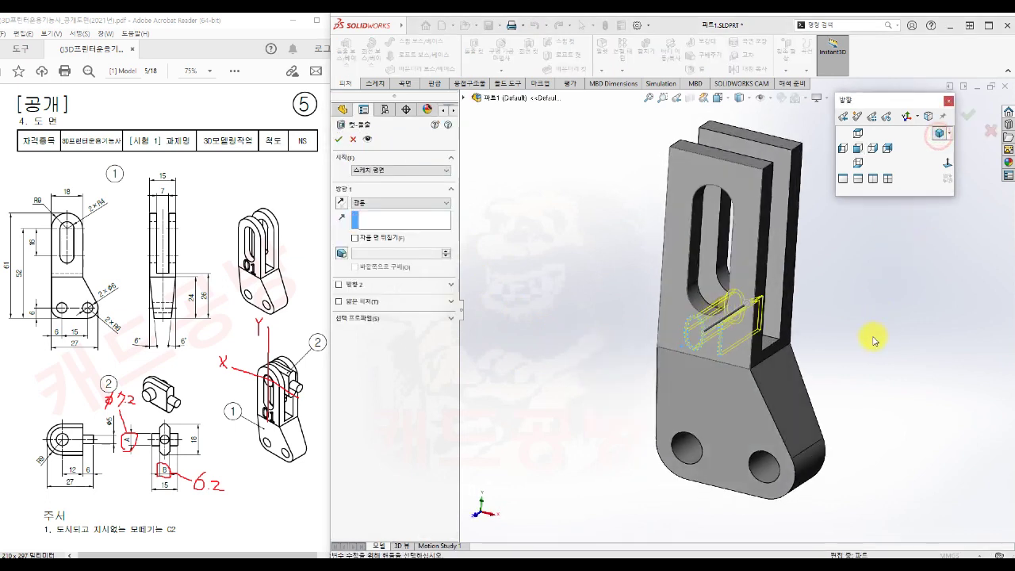
{"action": "left_click", "coordinate": [386, 204]}
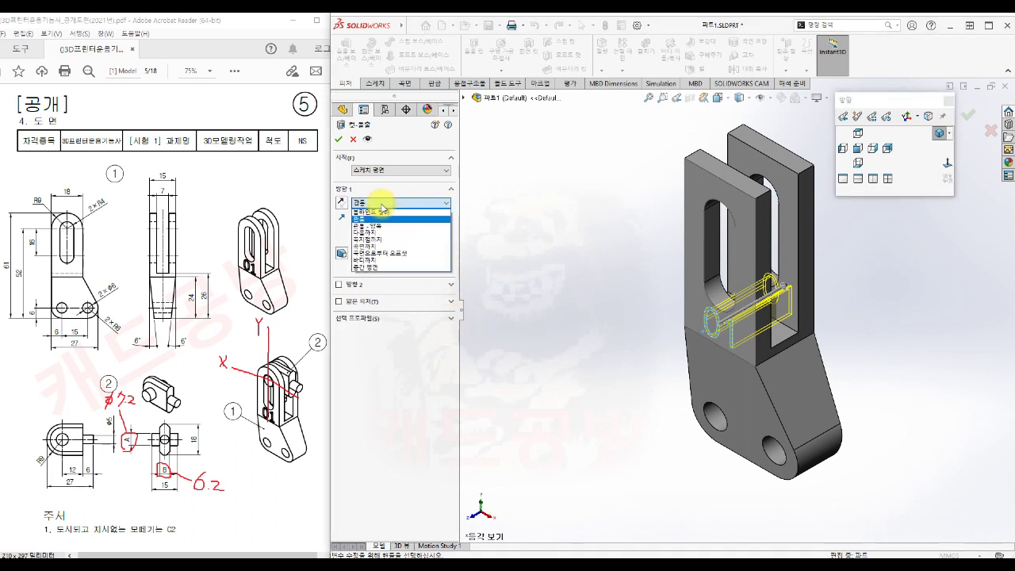
{"action": "left_click", "coordinate": [385, 211]}
{"action": "type", "text": "1"}
{"action": "left_click", "coordinate": [547, 346]}
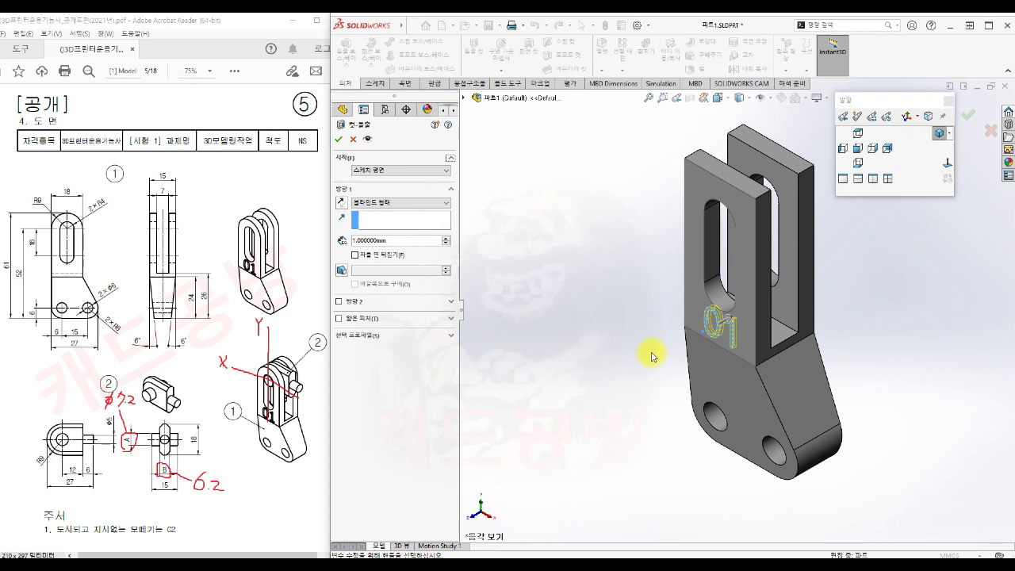
{"action": "left_click", "coordinate": [338, 139]}
{"action": "left_click", "coordinate": [579, 373]}
Step: Round the top of the front fork arm with a full round fillet, using its top as the center face between both narrow sides
{"action": "middle_click_drag", "start_coordinate": [579, 389], "coordinate": [556, 347]}
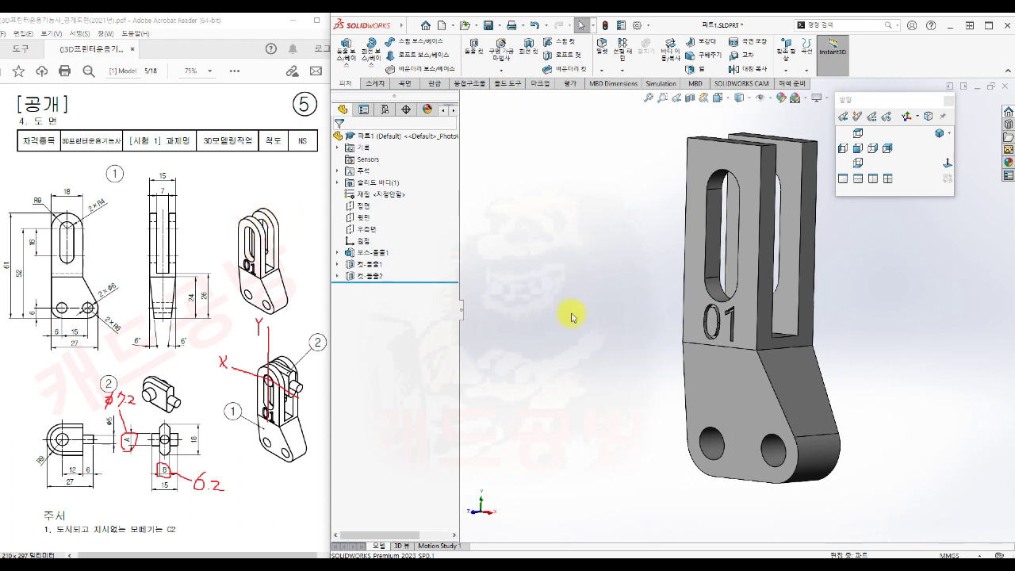
{"action": "middle_click_drag", "start_coordinate": [633, 287], "coordinate": [606, 314], "text": "ctrl"}
{"action": "key", "text": "s"}
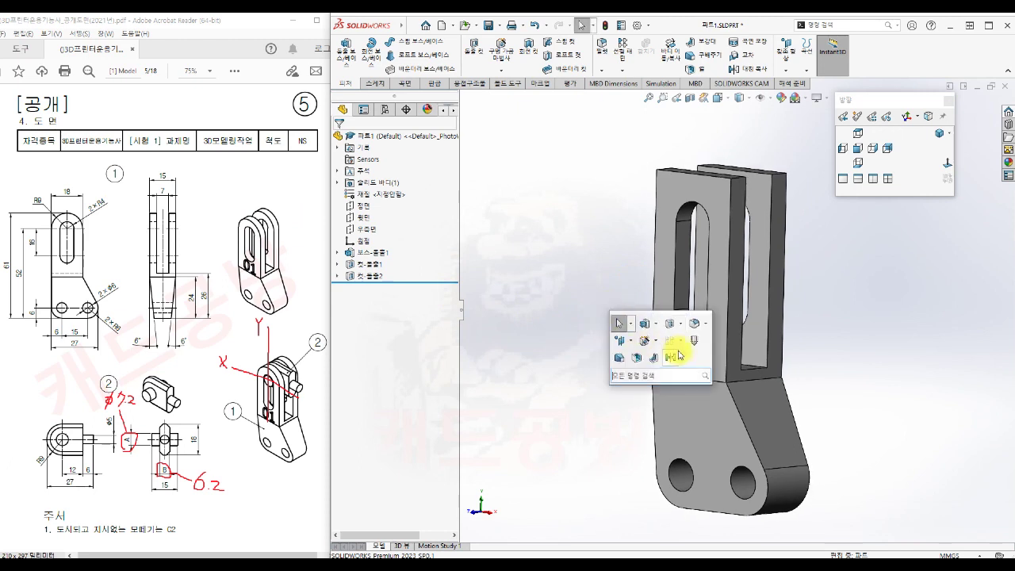
{"action": "left_click", "coordinate": [695, 324]}
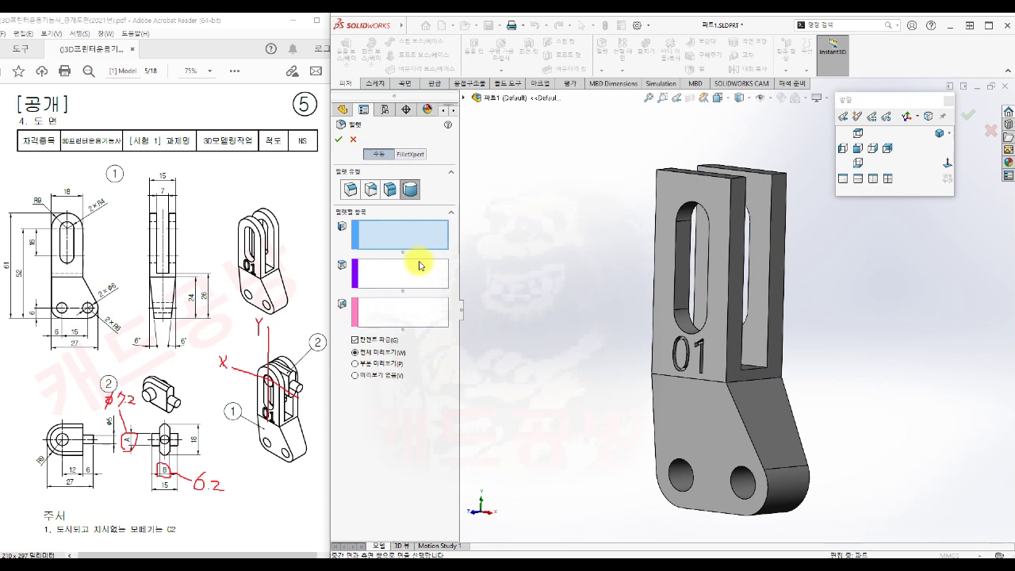
{"action": "left_click", "coordinate": [738, 207]}
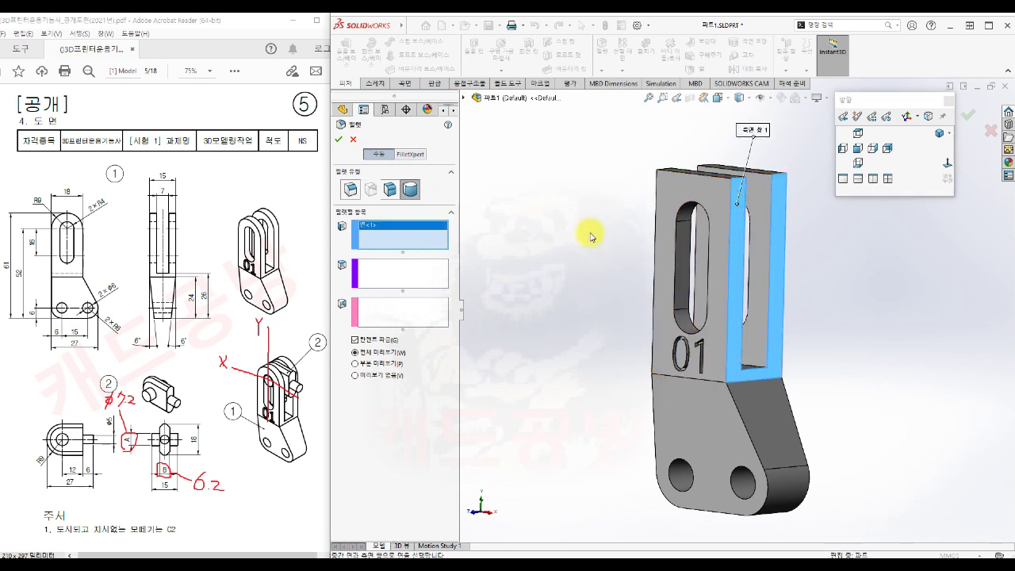
{"action": "middle_click_drag", "start_coordinate": [590, 233], "coordinate": [592, 288]}
{"action": "left_click", "coordinate": [403, 274]}
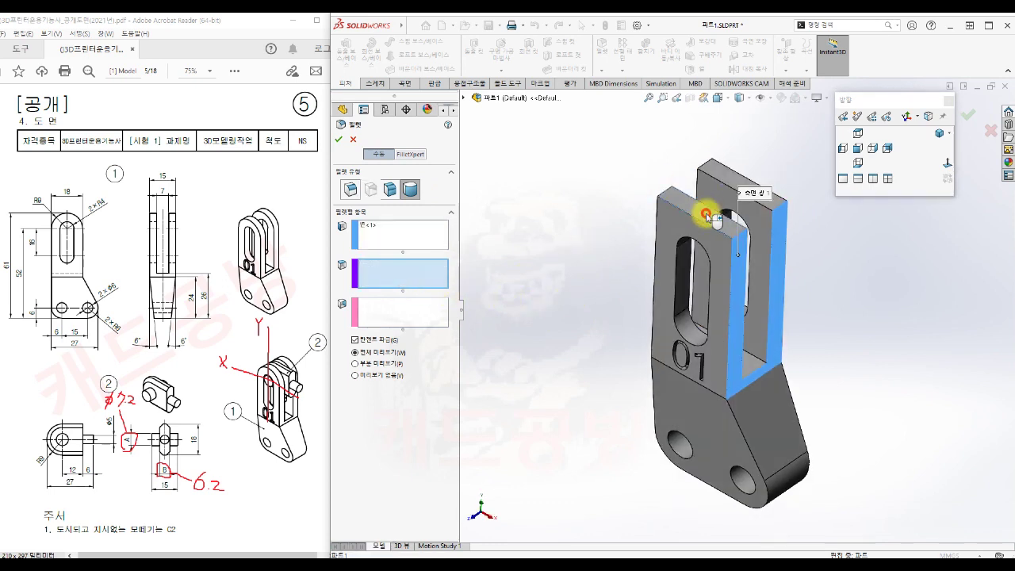
{"action": "left_click", "coordinate": [709, 212]}
{"action": "left_click", "coordinate": [396, 314]}
{"action": "middle_click_drag", "start_coordinate": [603, 325], "coordinate": [680, 352]}
{"action": "left_click", "coordinate": [757, 268]}
{"action": "mouse_move", "coordinate": [837, 398]}
{"action": "middle_mouse_down"}
{"action": "mouse_move", "coordinate": [870, 358]}
{"action": "mouse_move", "coordinate": [819, 397]}
{"action": "middle_mouse_up"}
{"action": "left_click", "coordinate": [338, 139]}
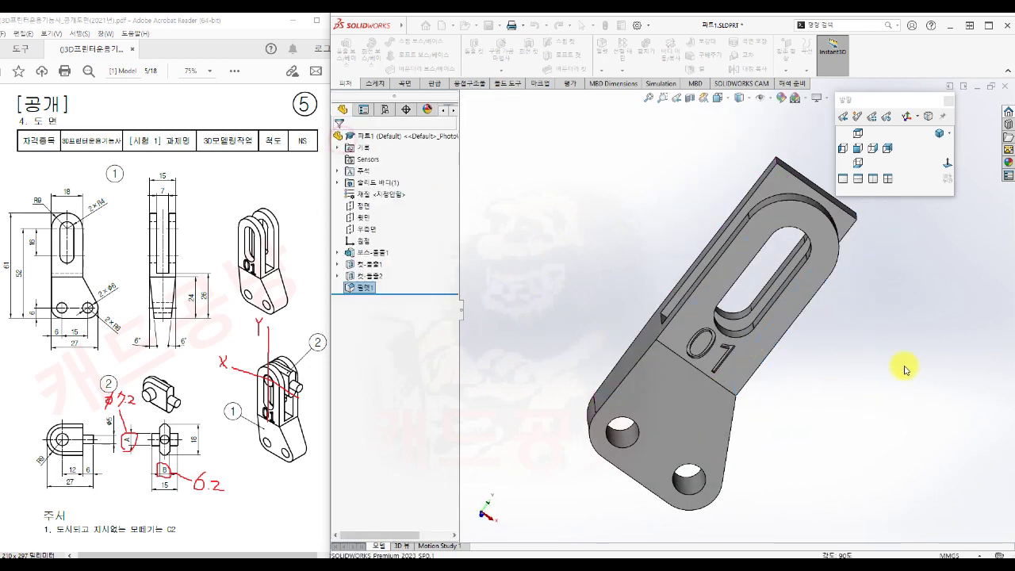
Step: Apply a full round fillet to the rear fork arm's top, with the two narrow side faces as its side sets
{"action": "middle_click_drag", "start_coordinate": [857, 430], "coordinate": [675, 346]}
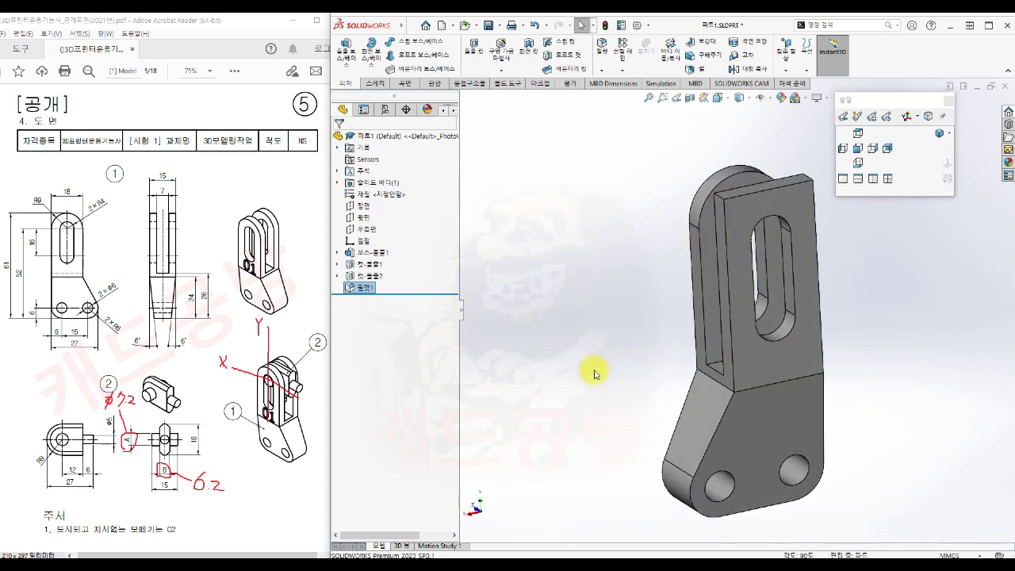
{"action": "key", "text": "s"}
{"action": "left_click", "coordinate": [680, 389]}
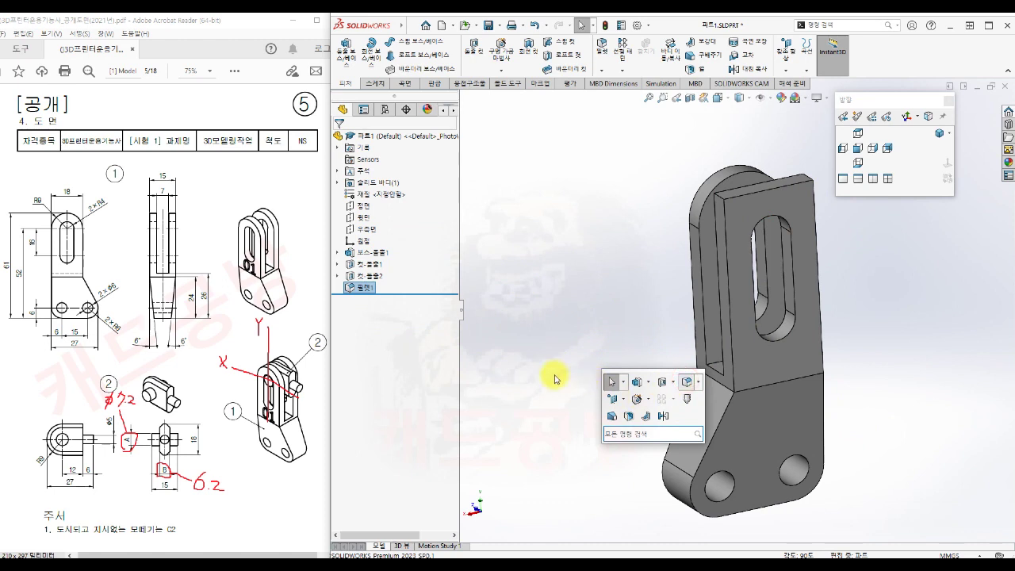
{"action": "left_click", "coordinate": [722, 256]}
{"action": "left_click", "coordinate": [396, 272]}
{"action": "middle_click_drag", "start_coordinate": [567, 253], "coordinate": [610, 238]}
{"action": "left_click", "coordinate": [801, 217]}
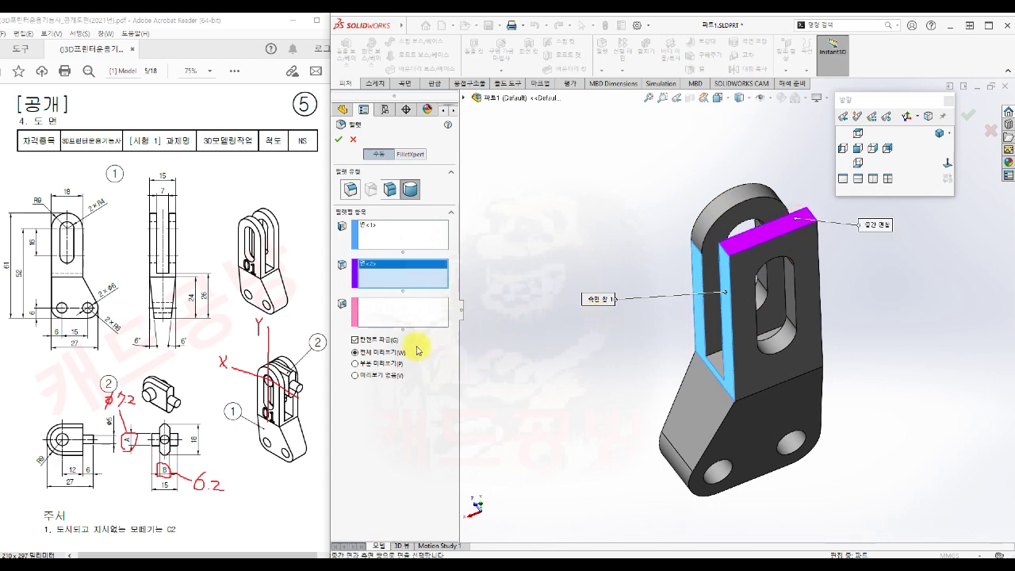
{"action": "left_click", "coordinate": [390, 311]}
{"action": "middle_click_drag", "start_coordinate": [494, 352], "coordinate": [764, 325]}
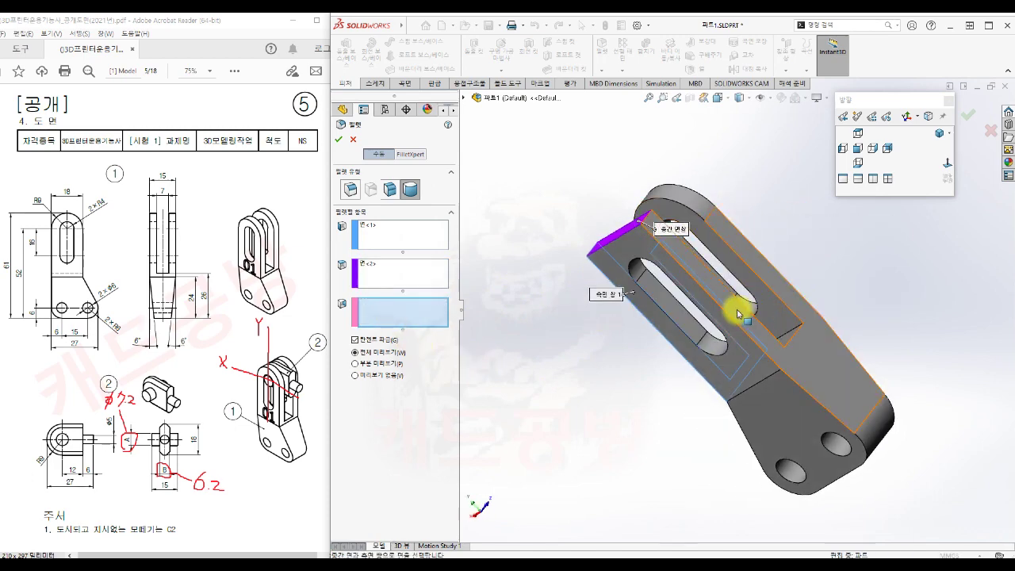
{"action": "left_click", "coordinate": [736, 309]}
{"action": "middle_click_drag", "start_coordinate": [546, 396], "coordinate": [650, 344]}
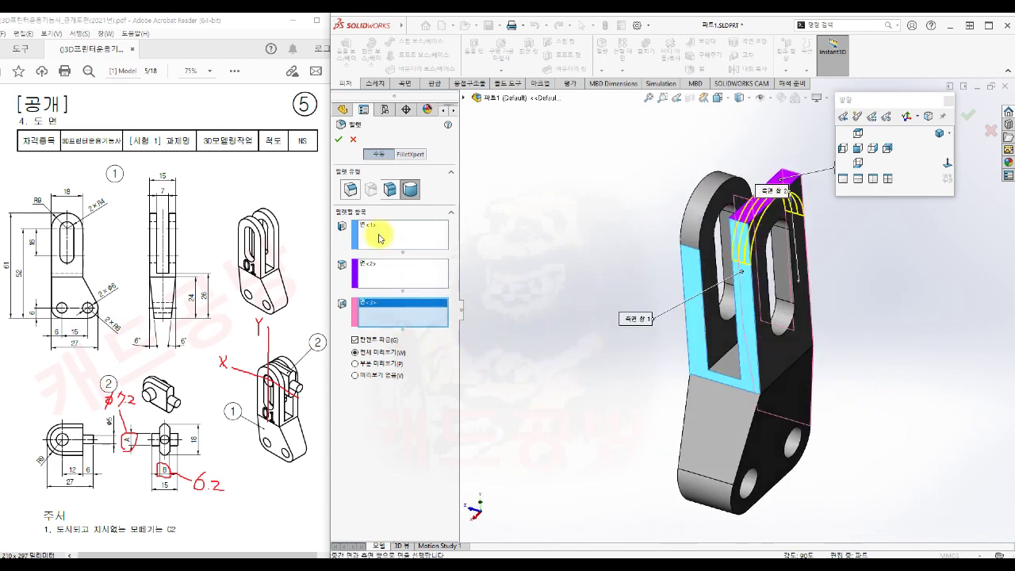
{"action": "left_click", "coordinate": [337, 143]}
Step: Show the finished part in isometric view, save it and close its file
{"action": "middle_click_drag", "start_coordinate": [616, 390], "coordinate": [569, 382]}
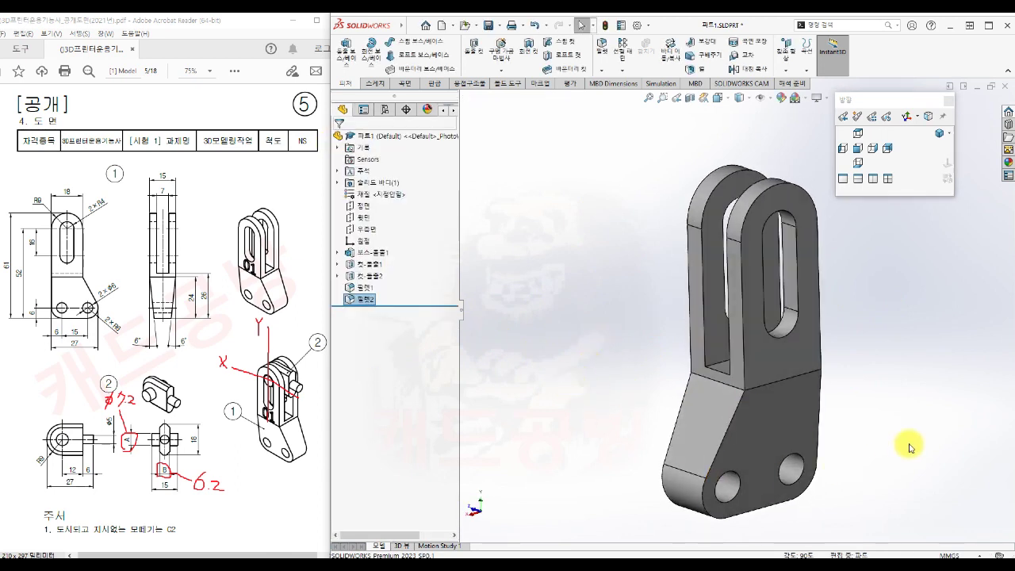
{"action": "scroll", "coordinate": [878, 418], "scroll_direction": "down", "scroll_amount": 2}
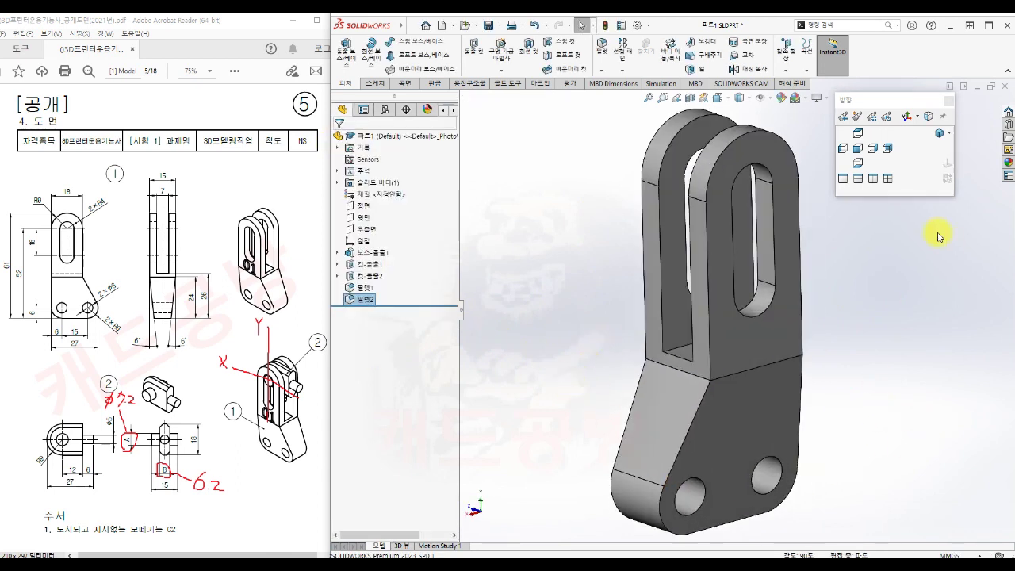
{"action": "left_click", "coordinate": [939, 133]}
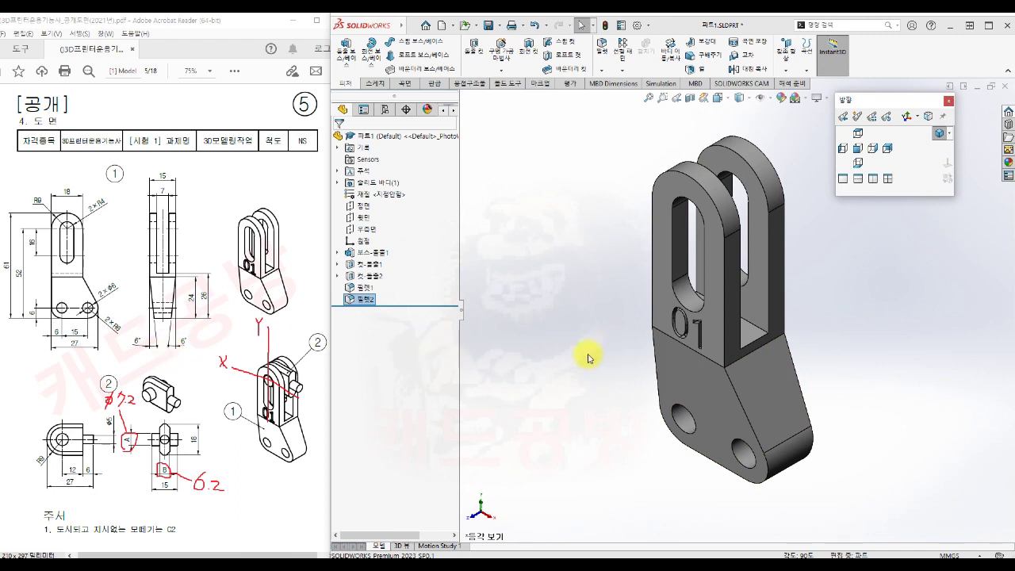
{"action": "left_click", "coordinate": [490, 27]}
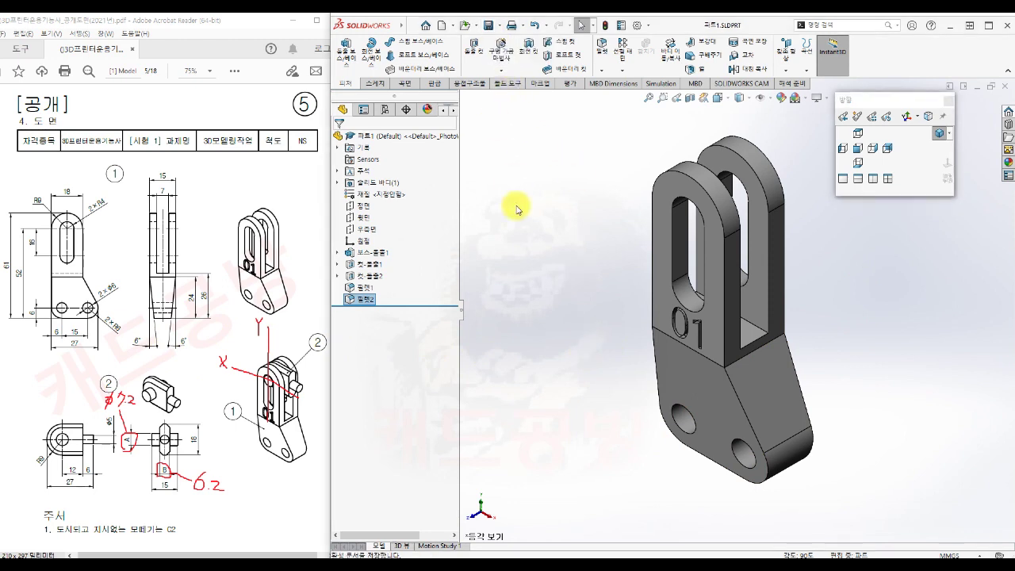
{"action": "left_click", "coordinate": [1005, 86]}
Step: Create a new part document and save it as 파트2.SLDPRT in the 05 folder
{"action": "left_click", "coordinate": [443, 31]}
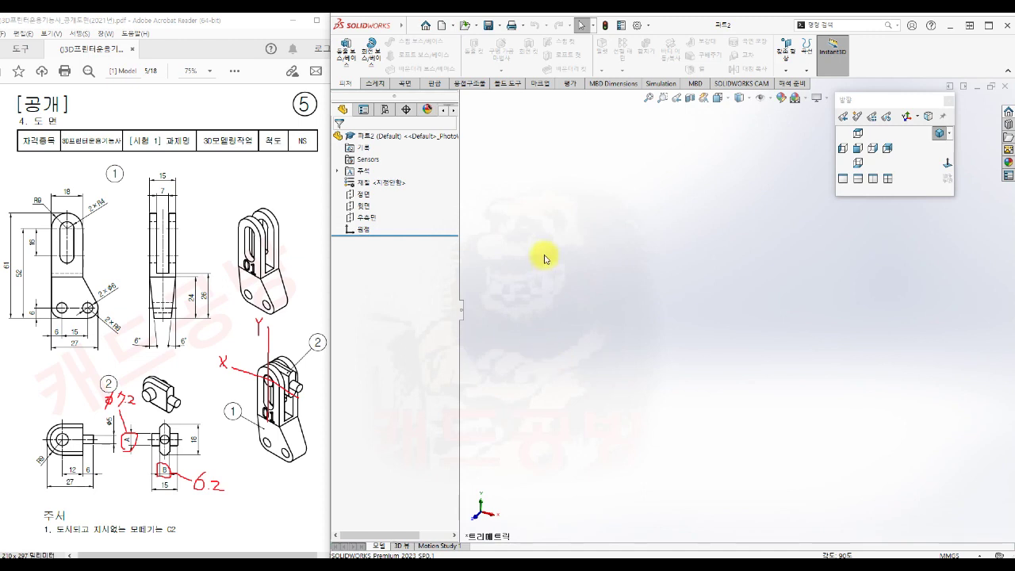
{"action": "left_click", "coordinate": [498, 27]}
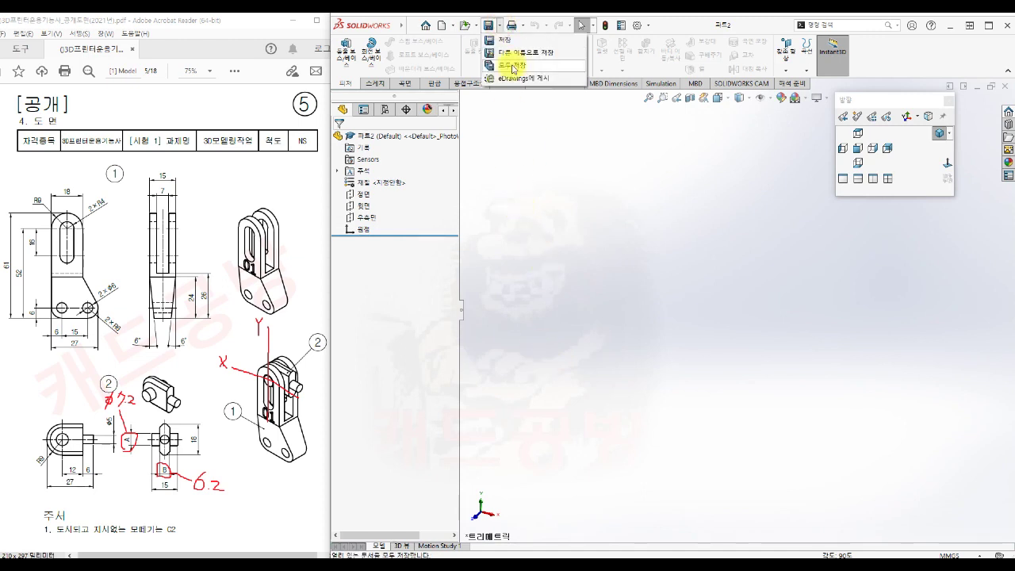
{"action": "left_click", "coordinate": [517, 50]}
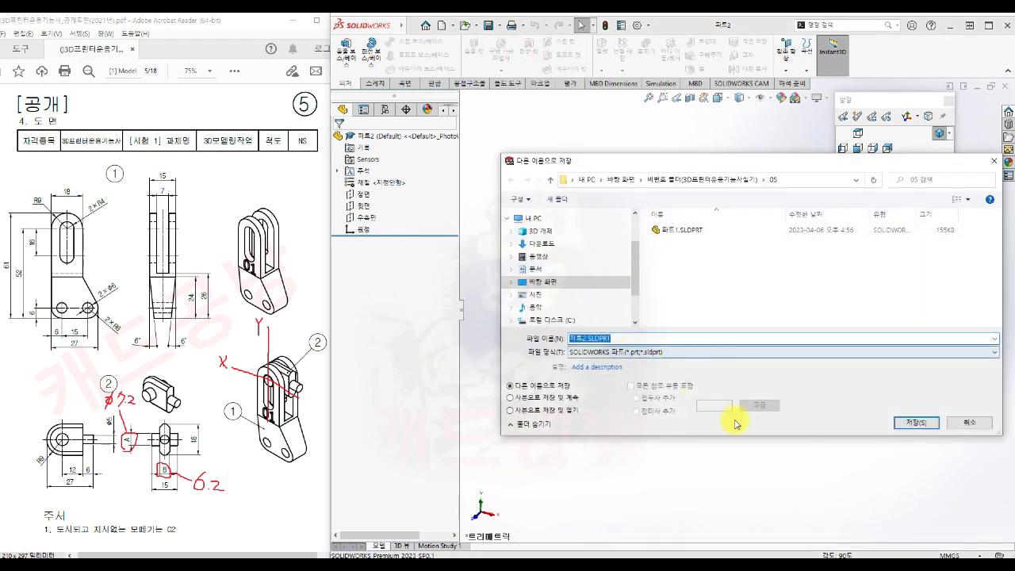
{"action": "left_click", "coordinate": [916, 424]}
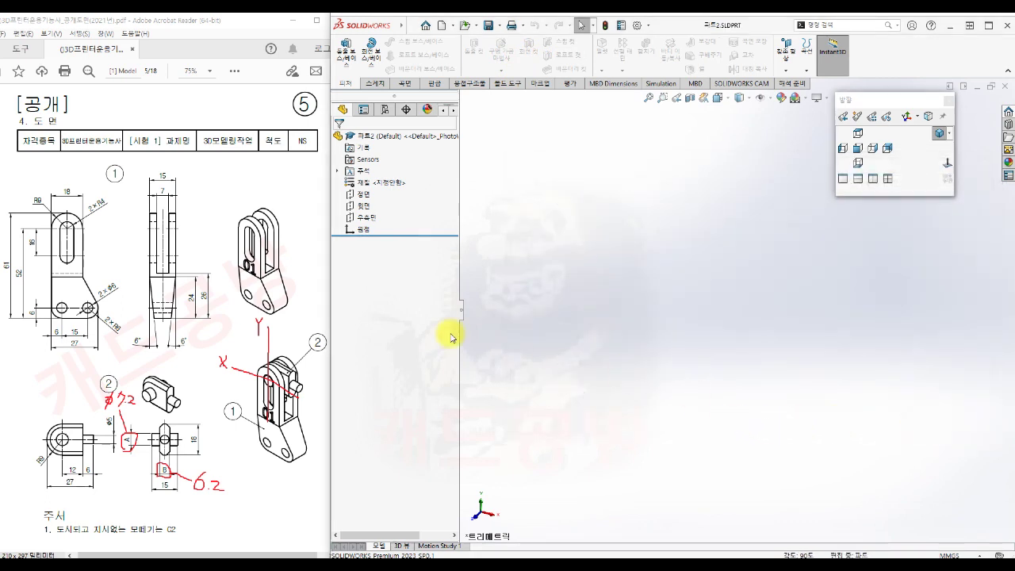
Step: Start a sketch on the front plane (정면) and draw a 7.2 mm diameter circle centered on the origin
{"action": "left_click", "coordinate": [363, 194]}
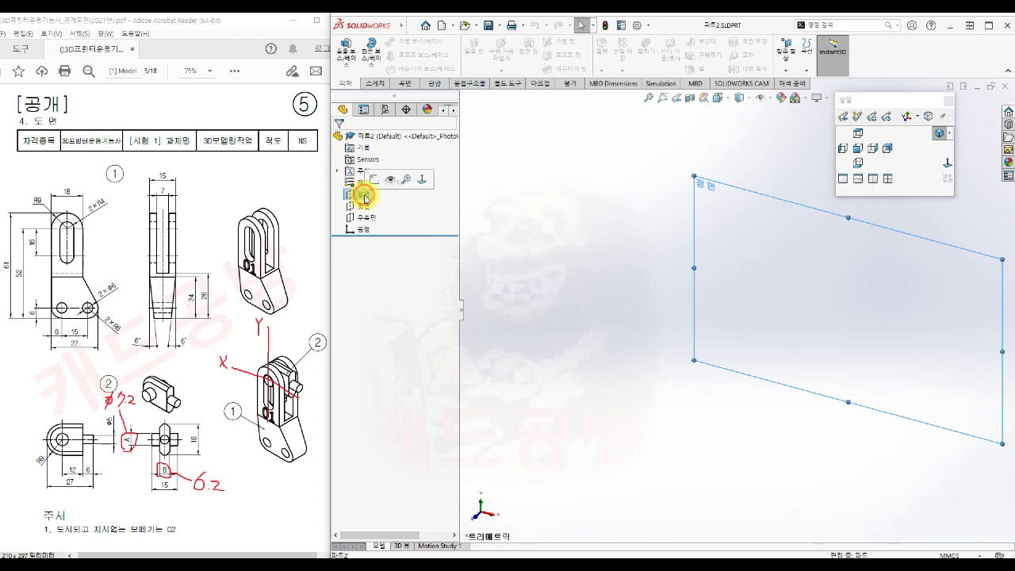
{"action": "left_click", "coordinate": [374, 182]}
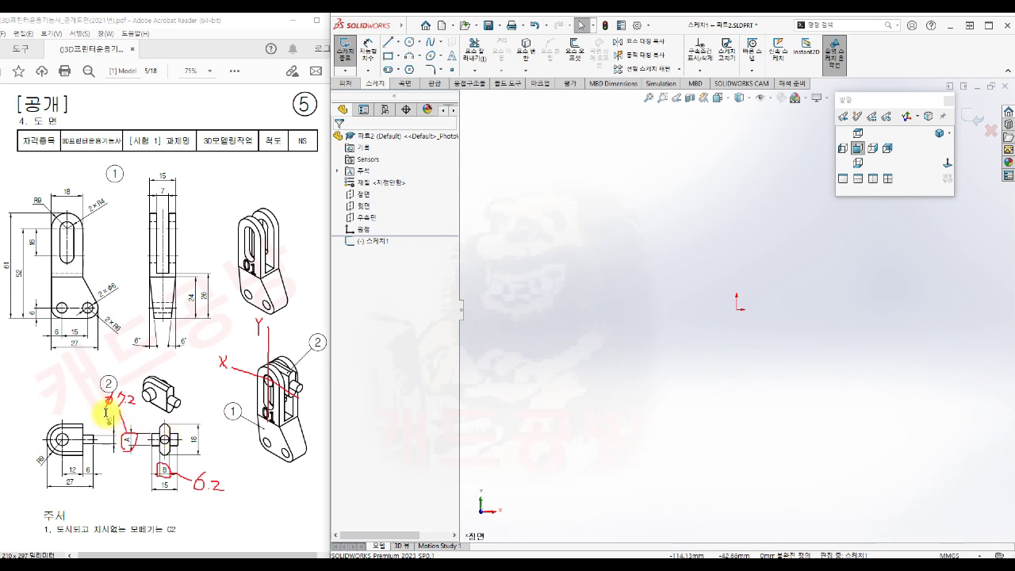
{"action": "key", "text": "s"}
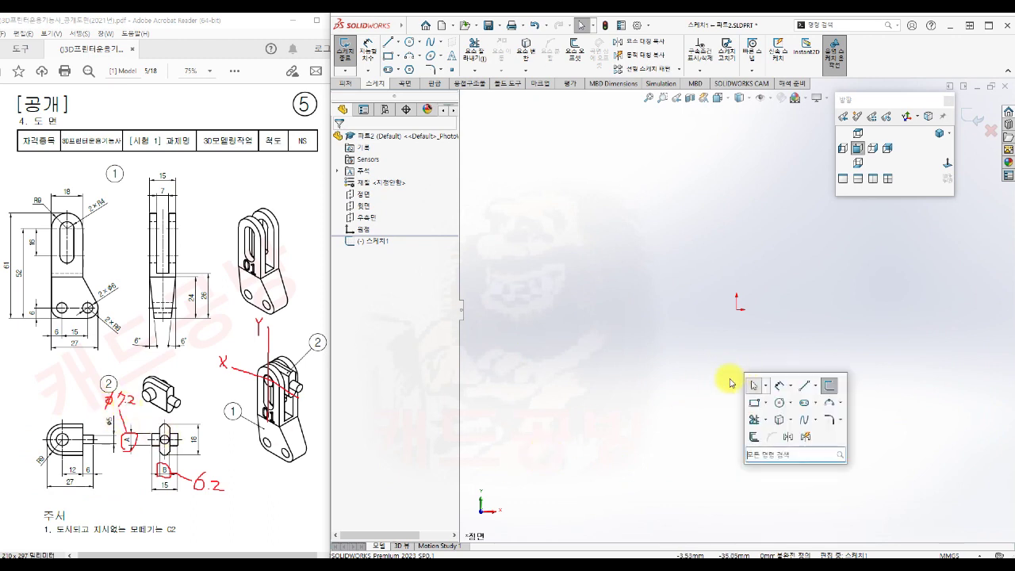
{"action": "left_click", "coordinate": [782, 405]}
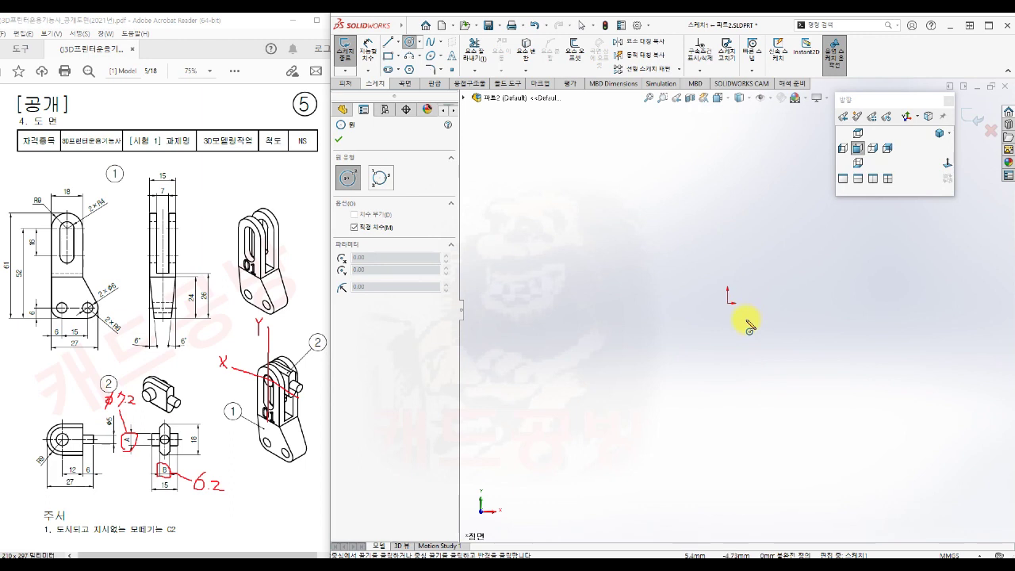
{"action": "left_click", "coordinate": [731, 317]}
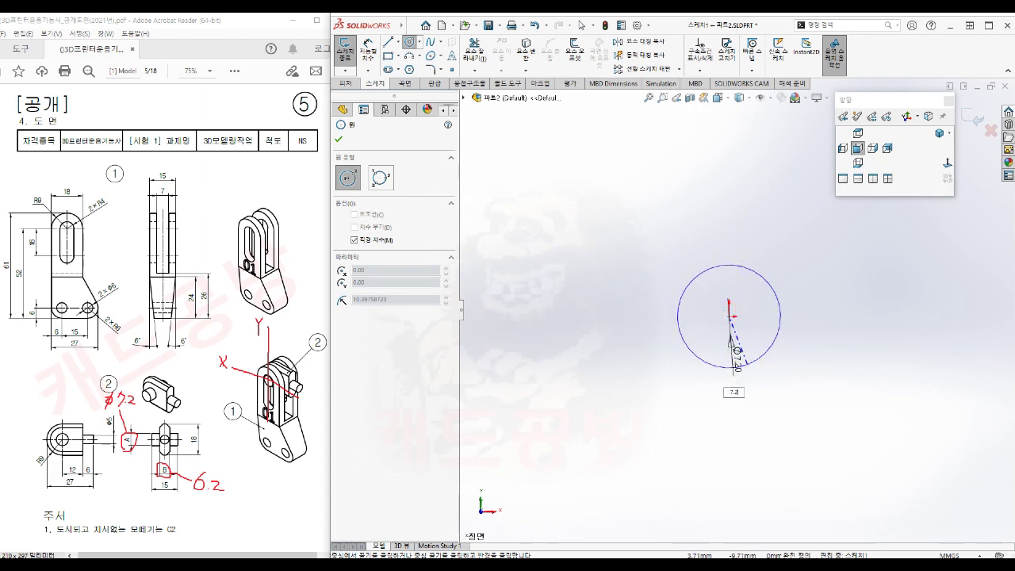
{"action": "key", "text": "Return"}
{"action": "key", "text": "Escape"}
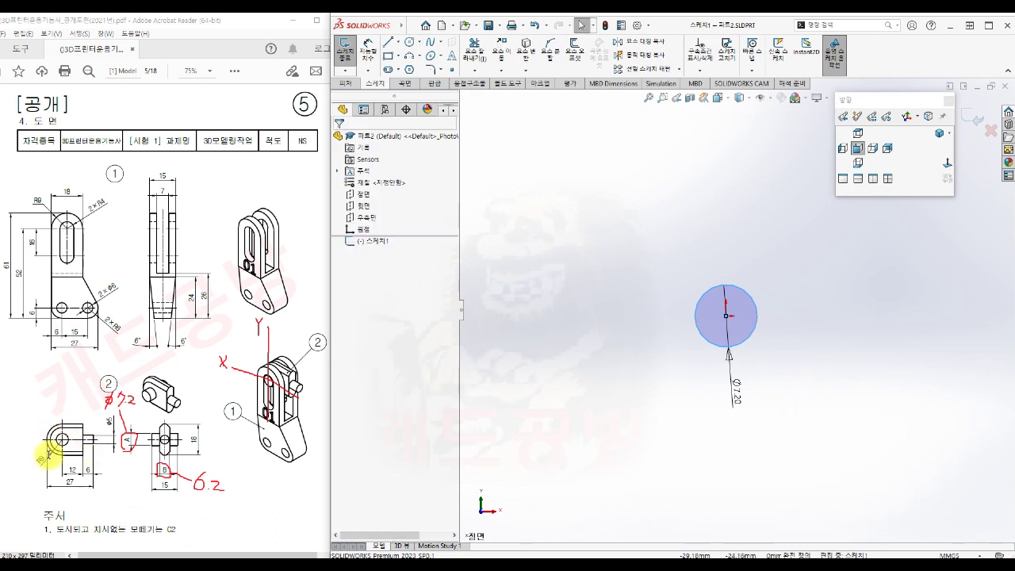
{"action": "left_click", "coordinate": [645, 432]}
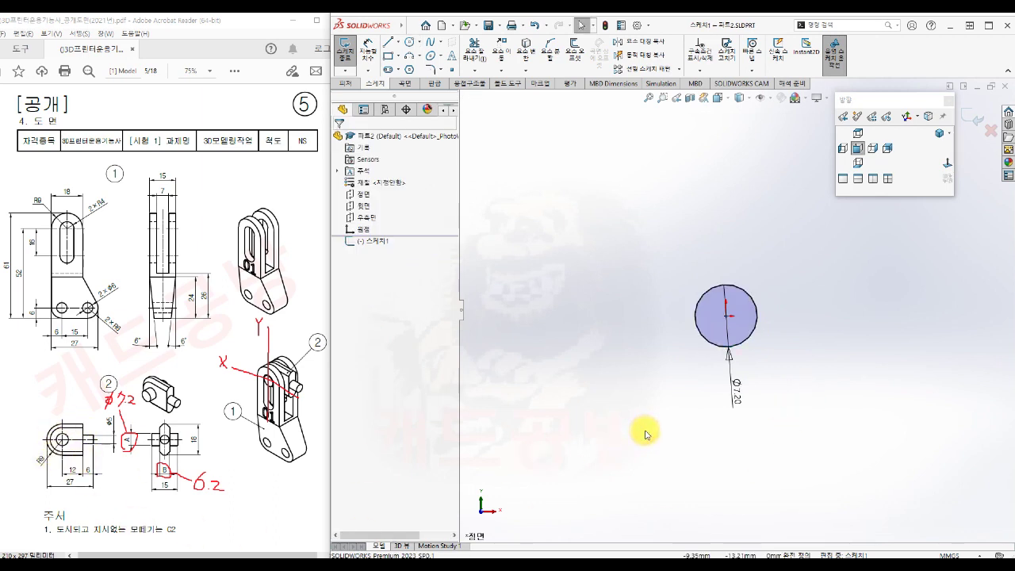
Step: Draw a corner rectangle around the circle, 18 mm high and 21 mm wide
{"action": "key", "text": "s"}
{"action": "left_click", "coordinate": [662, 467]}
{"action": "left_click", "coordinate": [663, 378]}
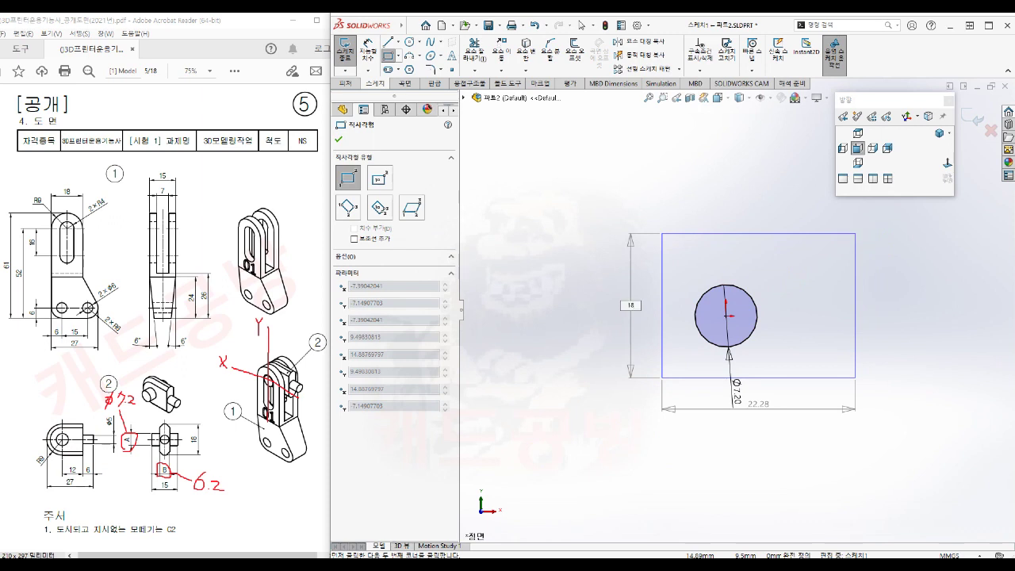
{"action": "key", "text": "Tab"}
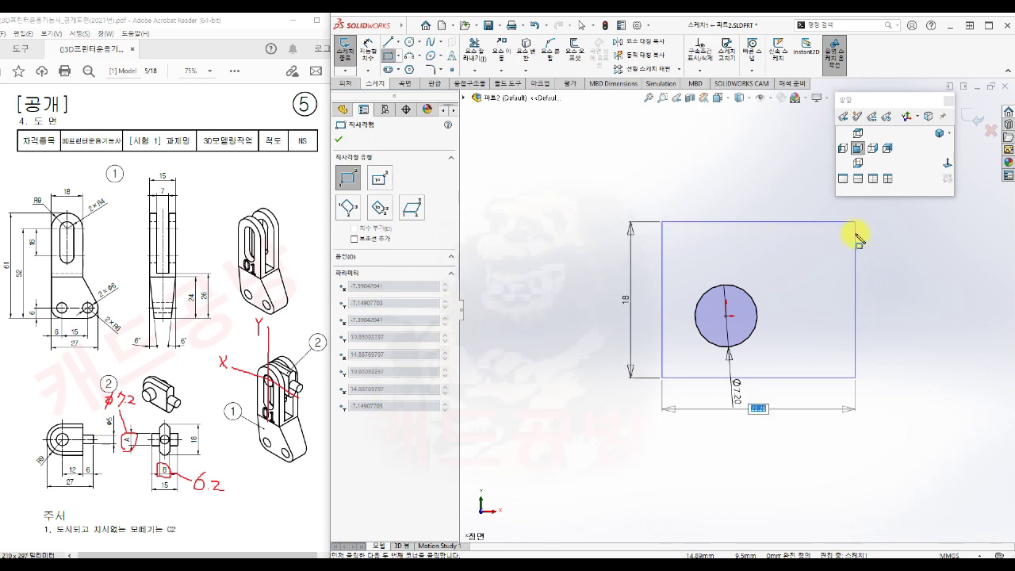
{"action": "key", "text": "Return"}
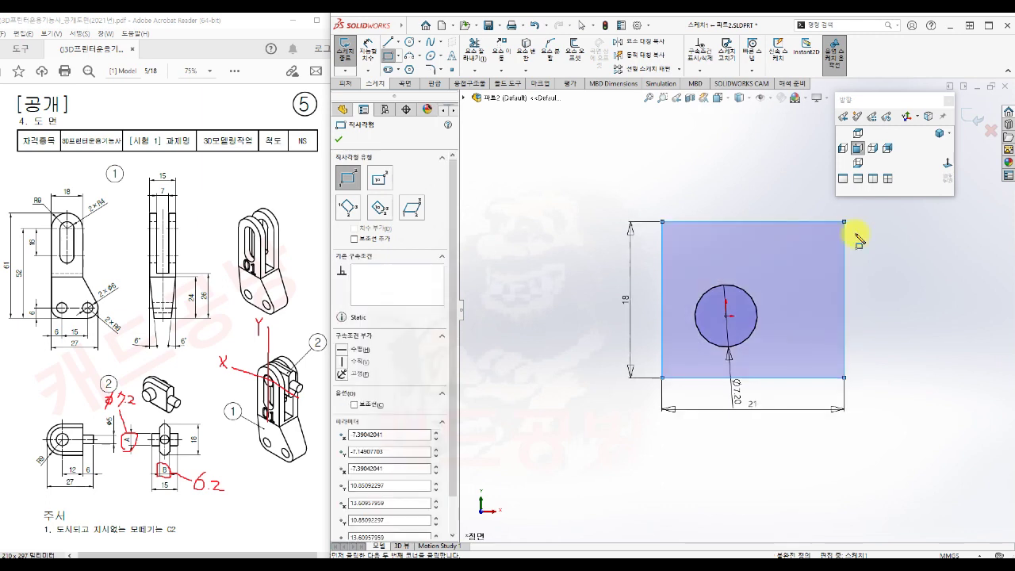
{"action": "key", "text": "Escape"}
{"action": "left_click", "coordinate": [895, 346]}
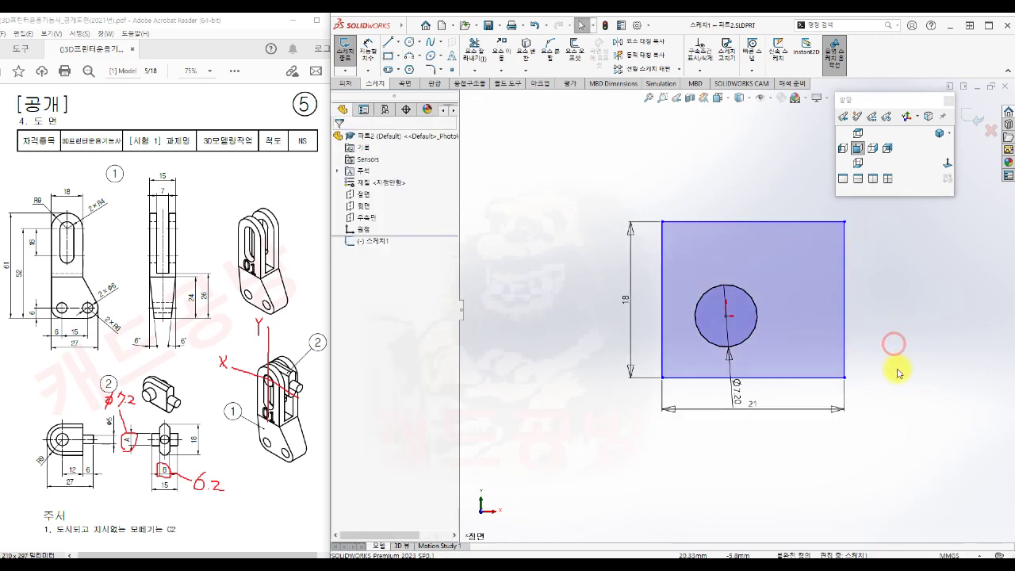
Step: Add a horizontal relation between the midpoint of the rectangle's left edge and the circle's center
{"action": "left_click", "coordinate": [665, 302]}
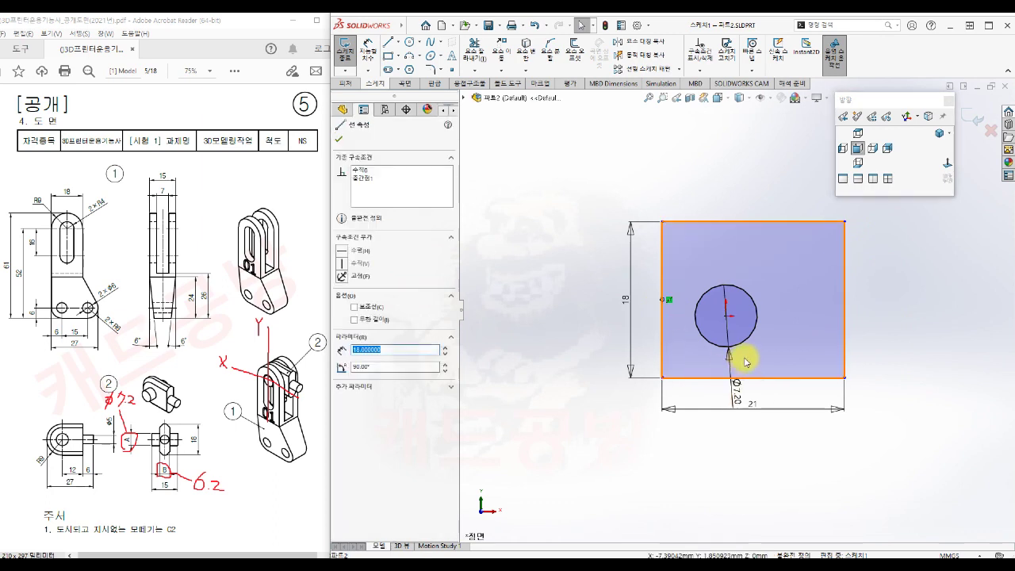
{"action": "left_click", "coordinate": [726, 317], "text": "ctrl"}
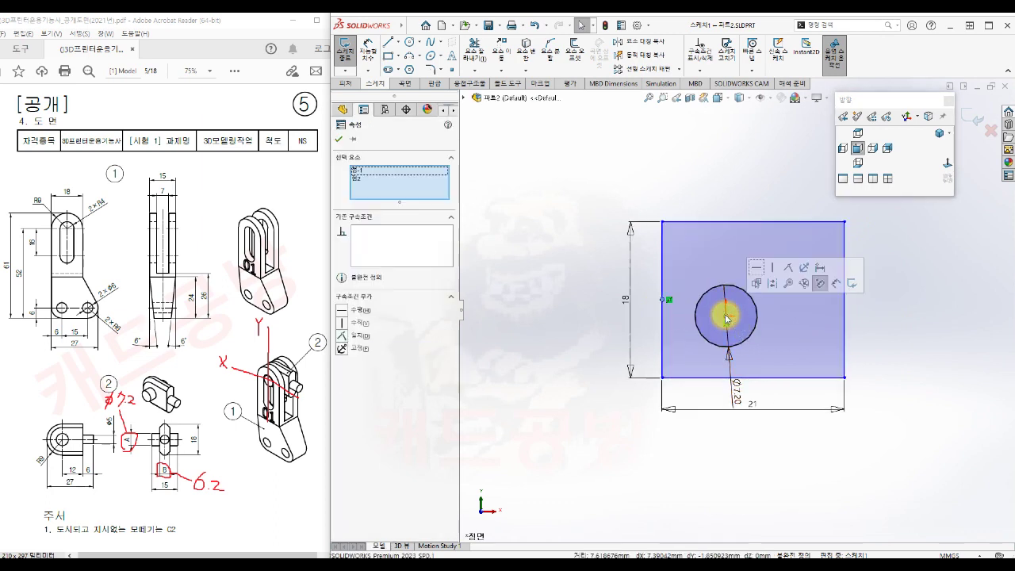
{"action": "left_click", "coordinate": [756, 272]}
{"action": "left_click", "coordinate": [885, 367]}
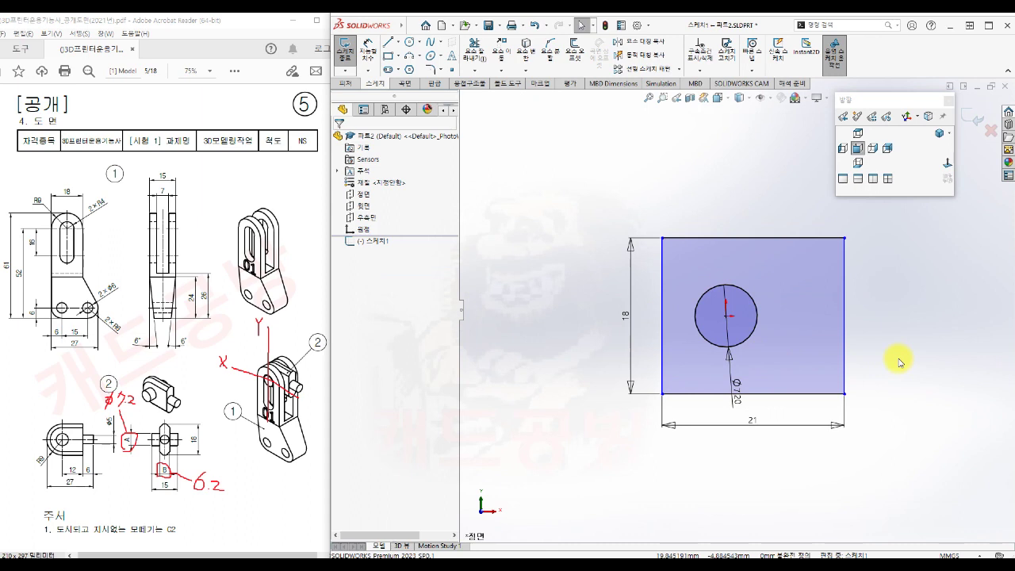
Step: Dimension the distance from the circle's center to the rectangle's right edge as 12 mm and exit the sketch
{"action": "key", "text": "s"}
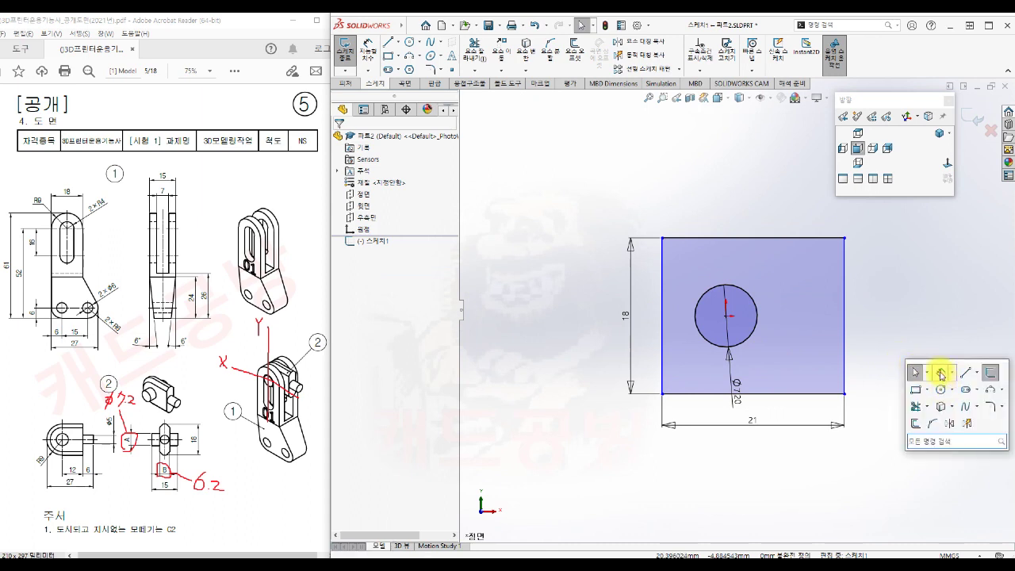
{"action": "left_click", "coordinate": [940, 373]}
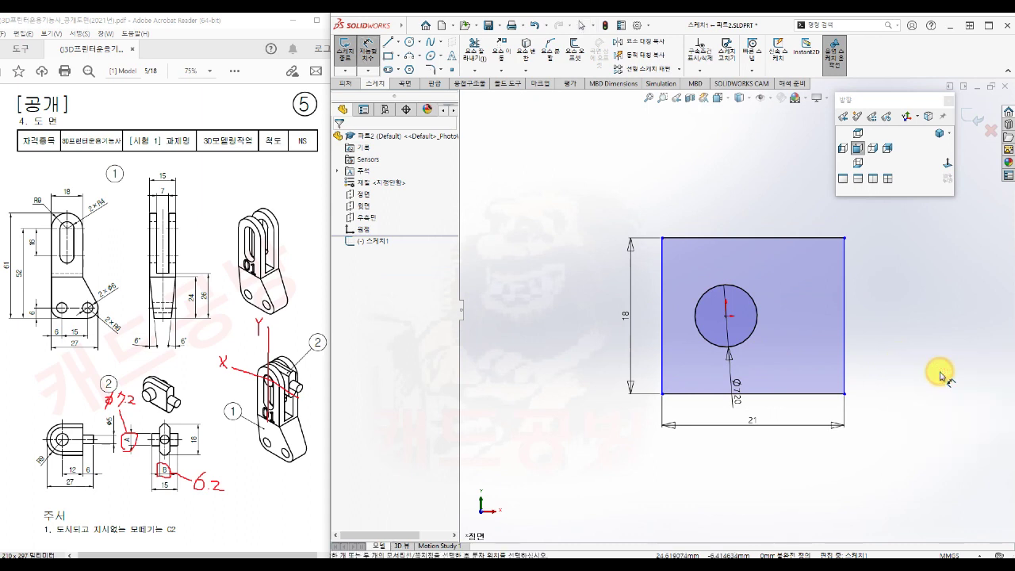
{"action": "left_click", "coordinate": [726, 316]}
{"action": "left_click", "coordinate": [845, 347]}
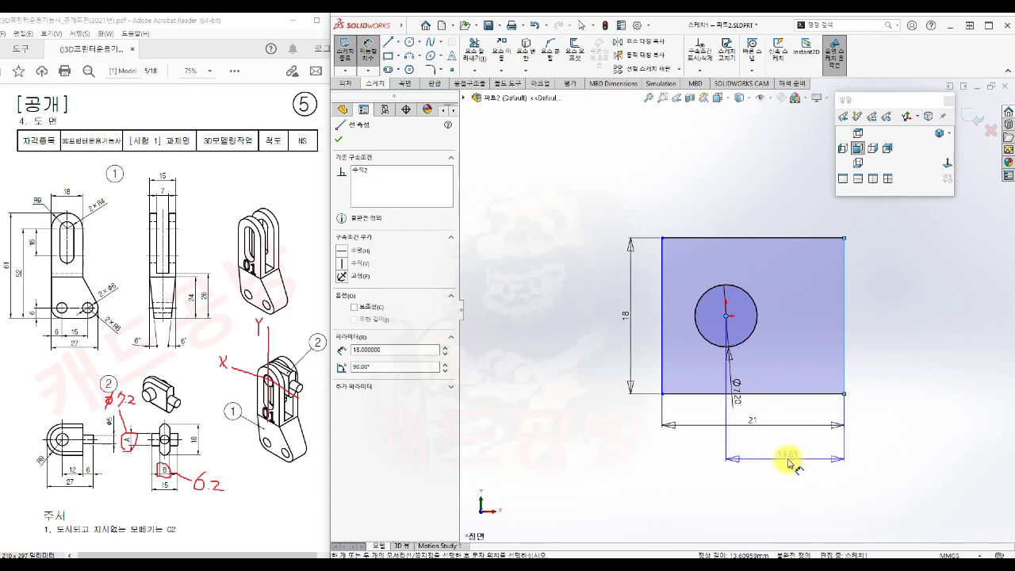
{"action": "left_click", "coordinate": [789, 464]}
{"action": "type", "text": "12"}
{"action": "key", "text": "Return"}
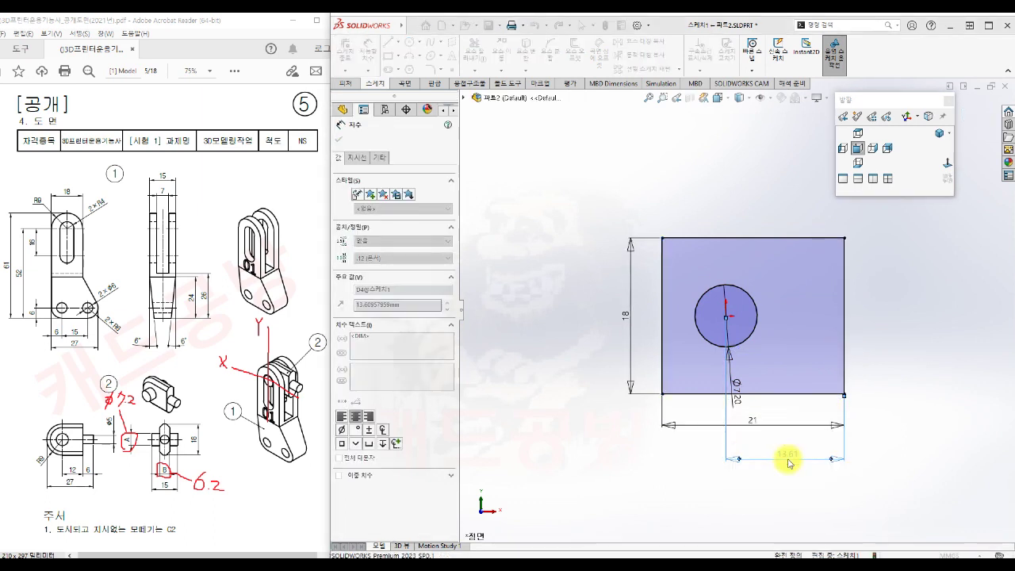
{"action": "key", "text": "Escape"}
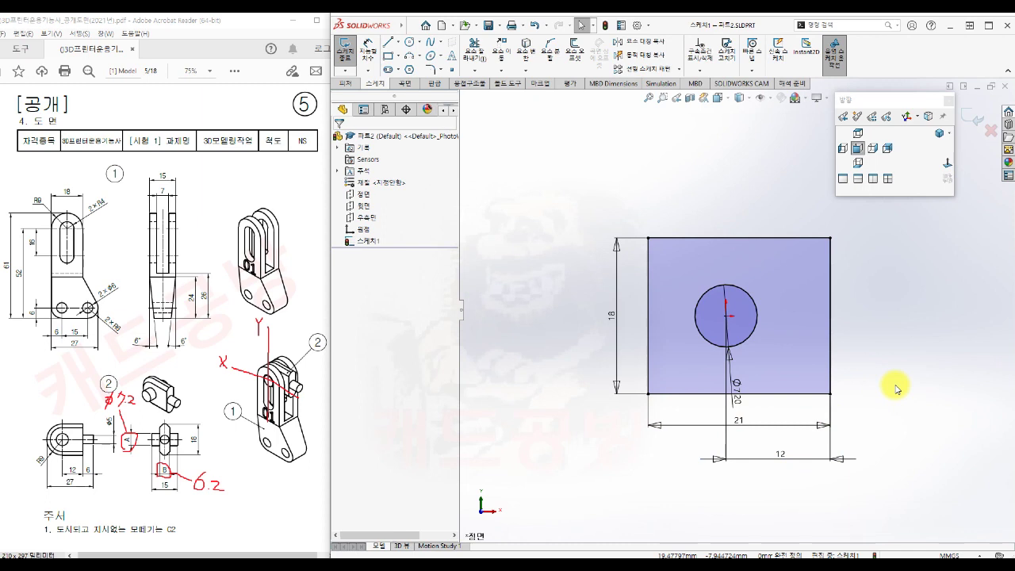
{"action": "key", "text": "s"}
{"action": "left_click", "coordinate": [978, 403]}
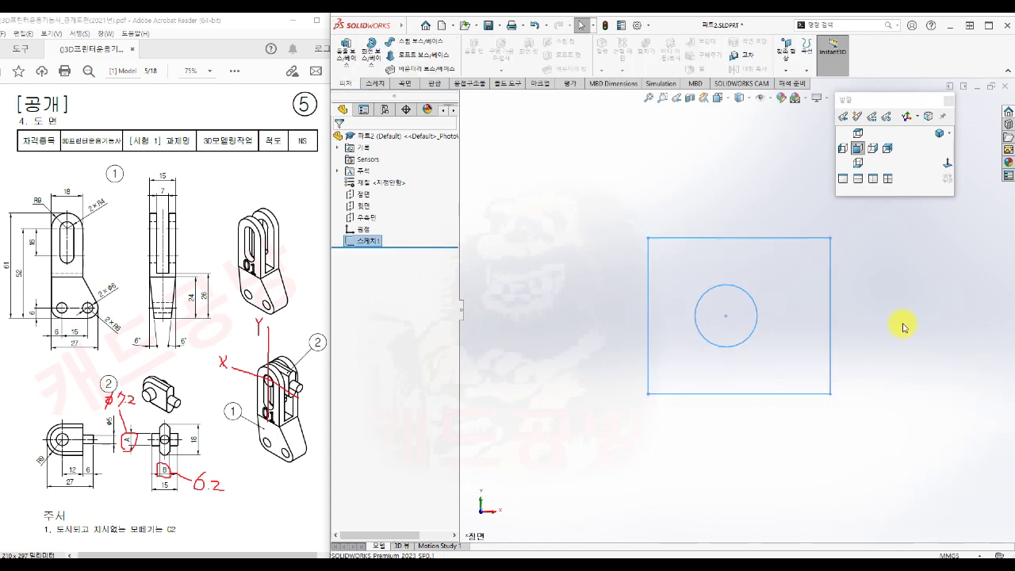
Step: Extrude only the circle region of the sketch 15 mm using the mid-plane (중간 평면) end condition
{"action": "key", "text": "s"}
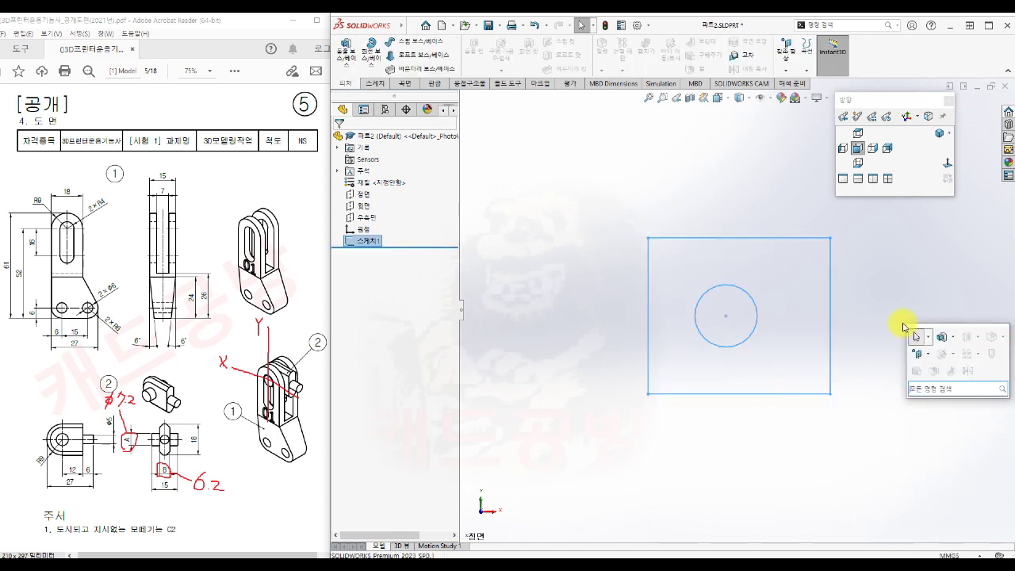
{"action": "left_click", "coordinate": [946, 339]}
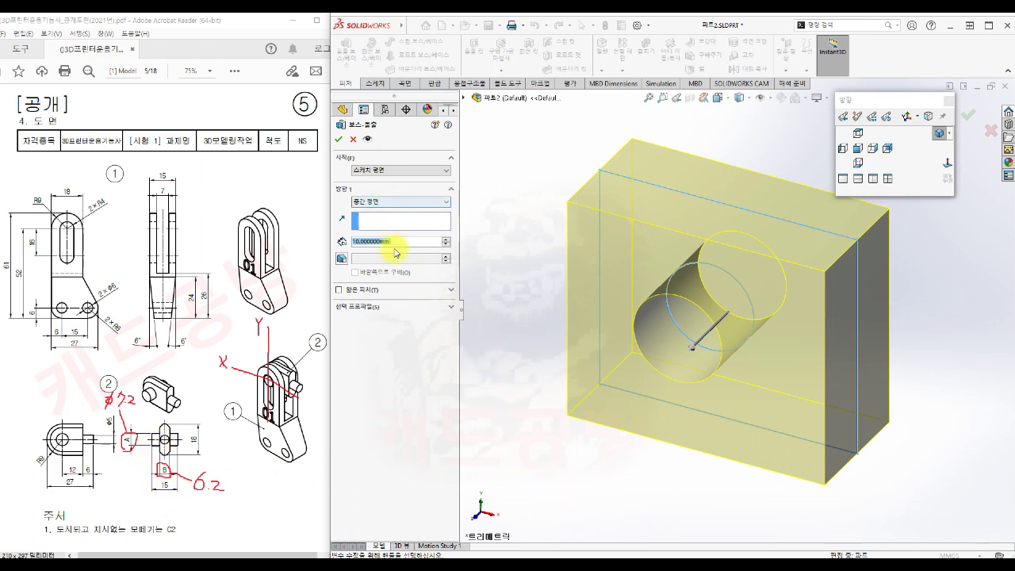
{"action": "type", "text": "15"}
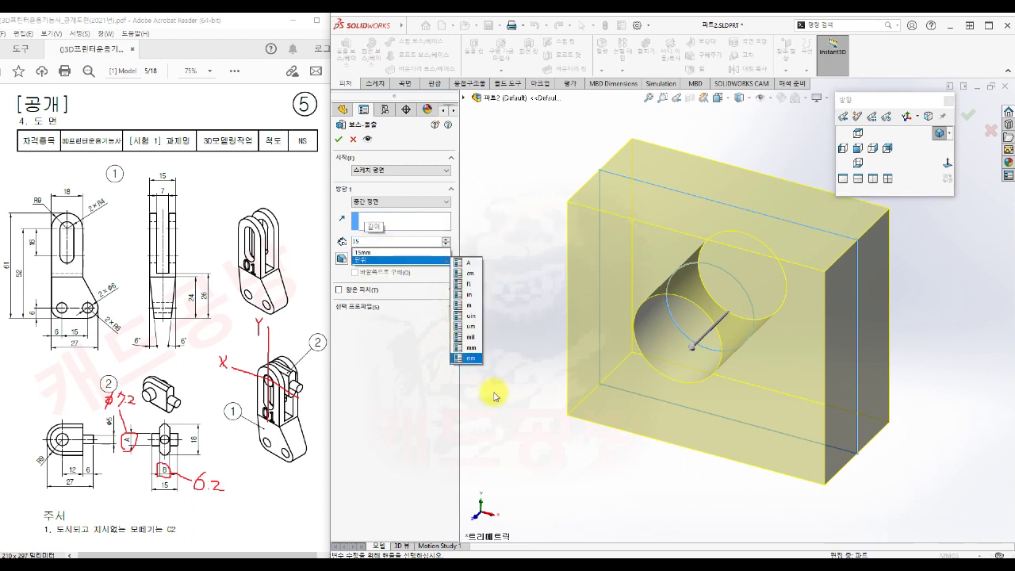
{"action": "key", "text": "Return"}
{"action": "left_click", "coordinate": [361, 307]}
{"action": "left_click", "coordinate": [366, 322]}
{"action": "right_click", "coordinate": [366, 322]}
{"action": "left_click", "coordinate": [388, 333]}
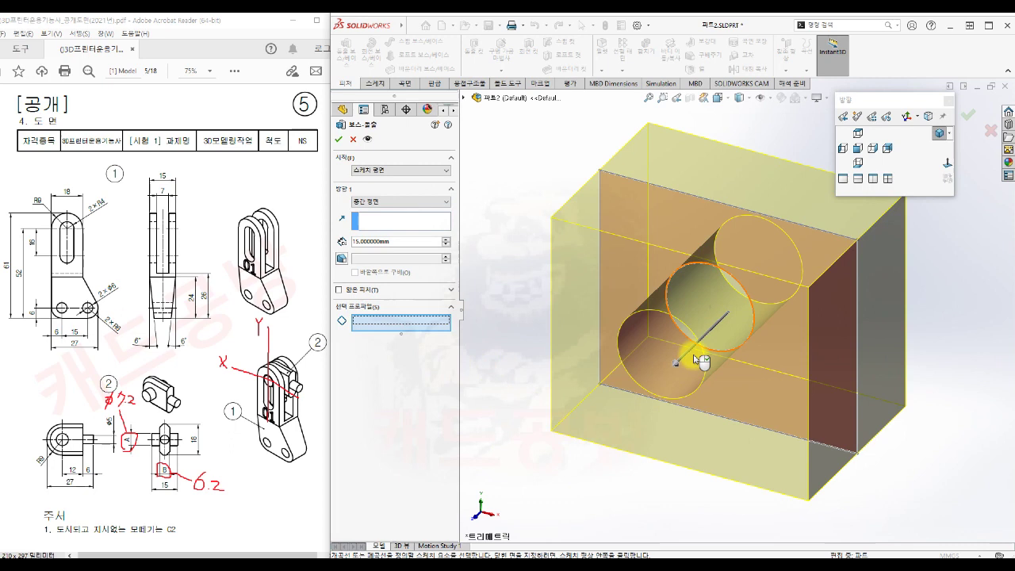
{"action": "left_click", "coordinate": [705, 317]}
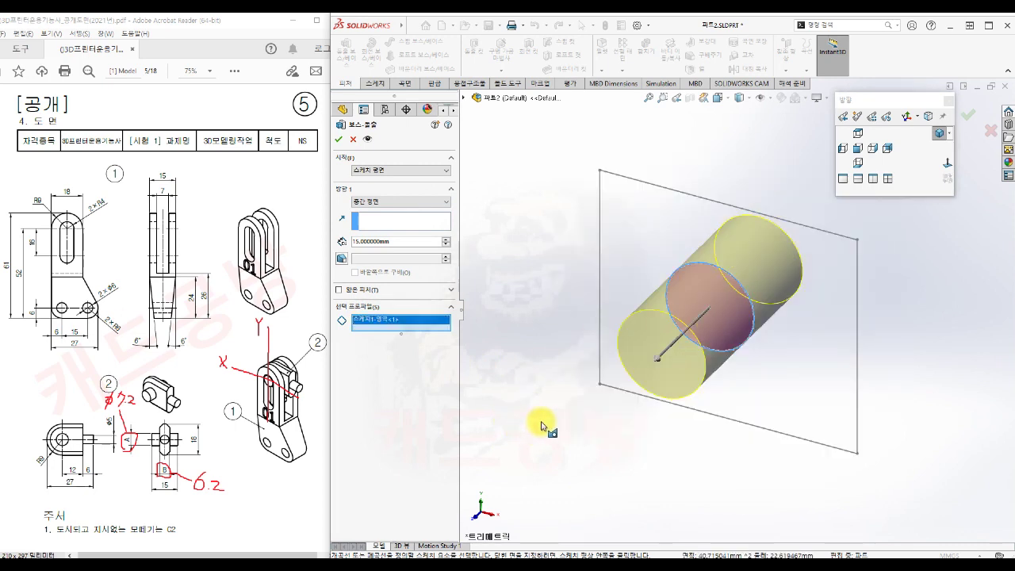
{"action": "left_click", "coordinate": [338, 140]}
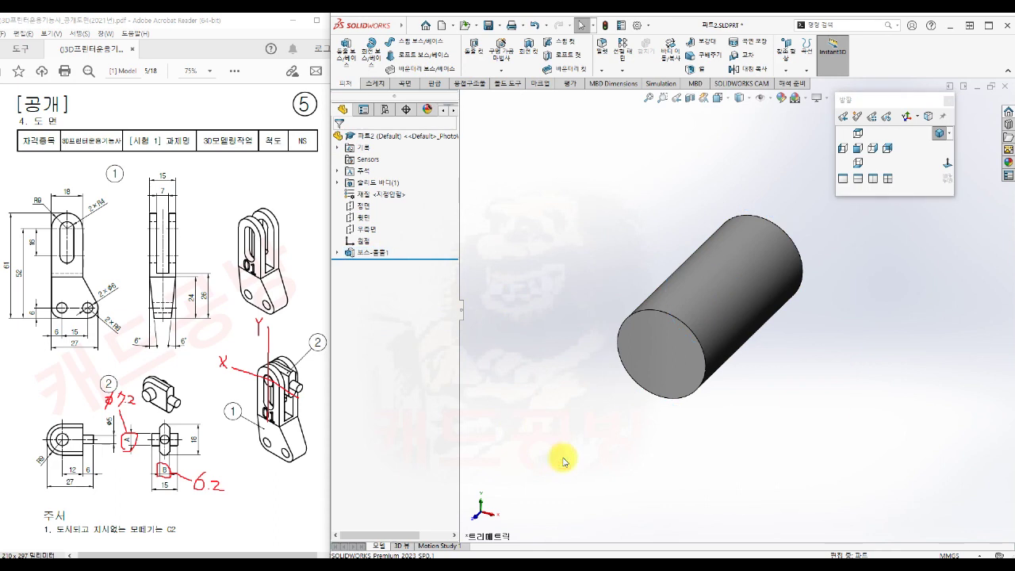
Step: Reuse the first extrusion's sketch to extrude the rectangular region 6.2 mm mid-plane, merged with the cylinder
{"action": "key", "text": "s"}
{"action": "left_click", "coordinate": [604, 473]}
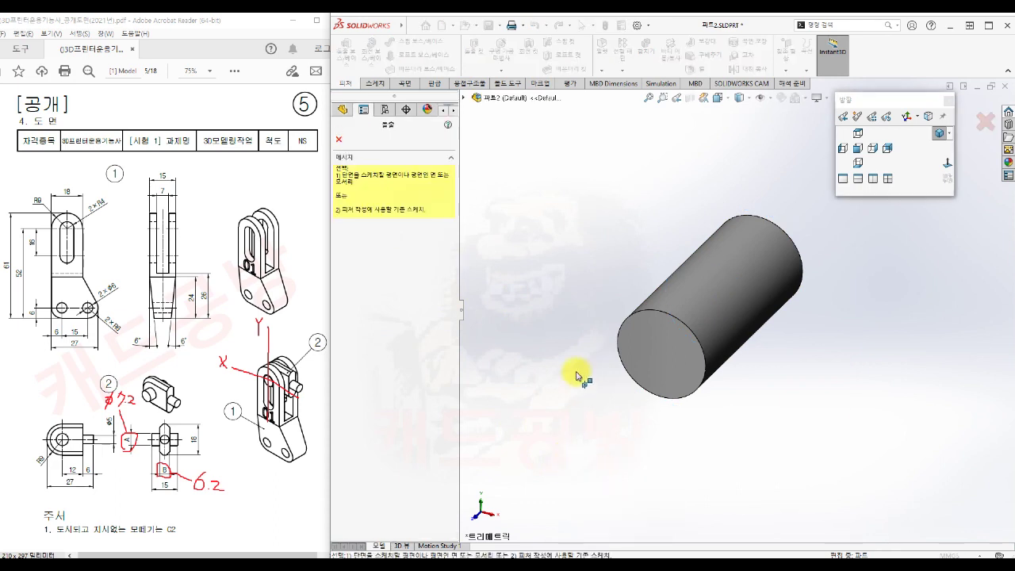
{"action": "left_click", "coordinate": [464, 98]}
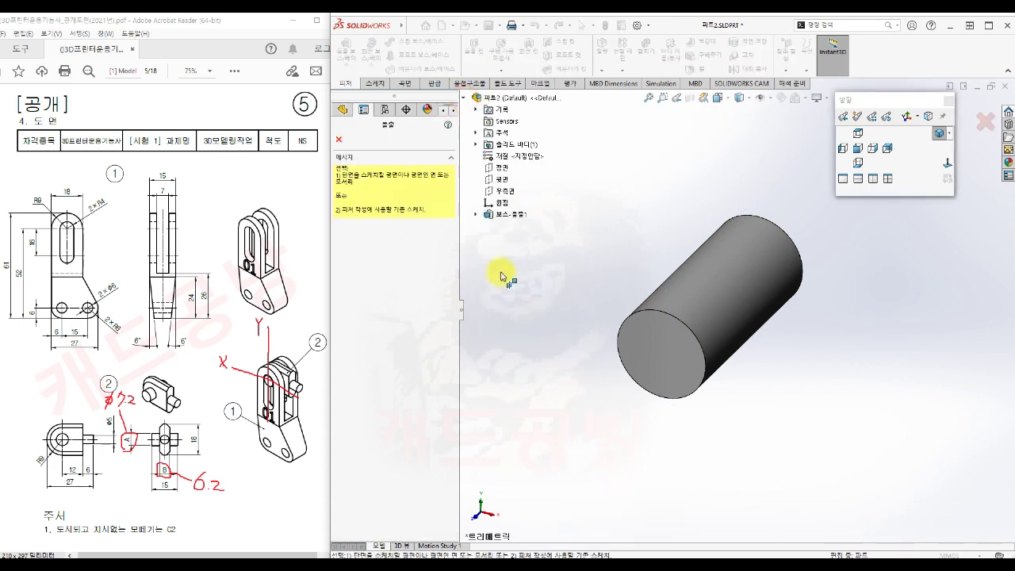
{"action": "left_click", "coordinate": [474, 214]}
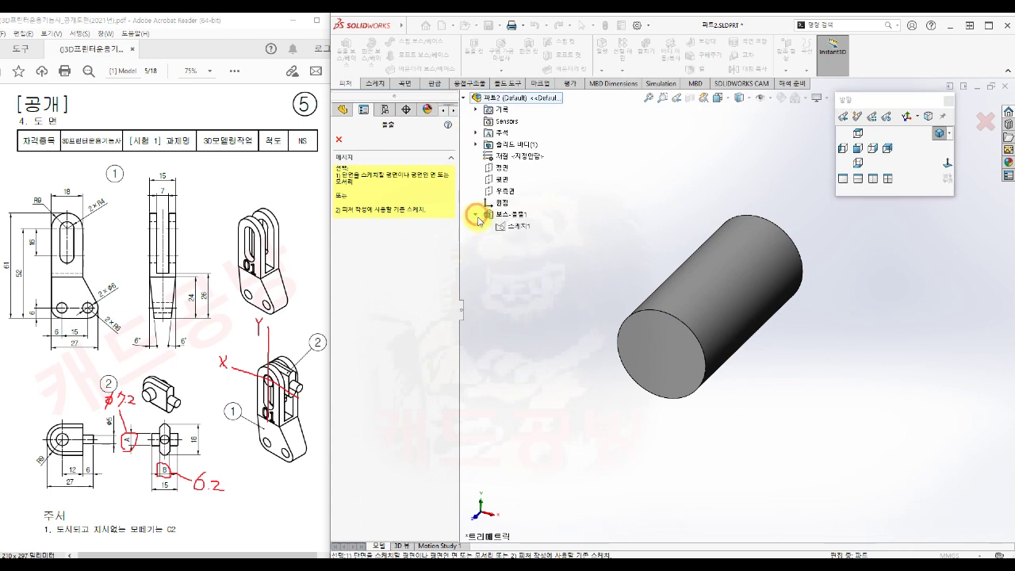
{"action": "left_click", "coordinate": [520, 229]}
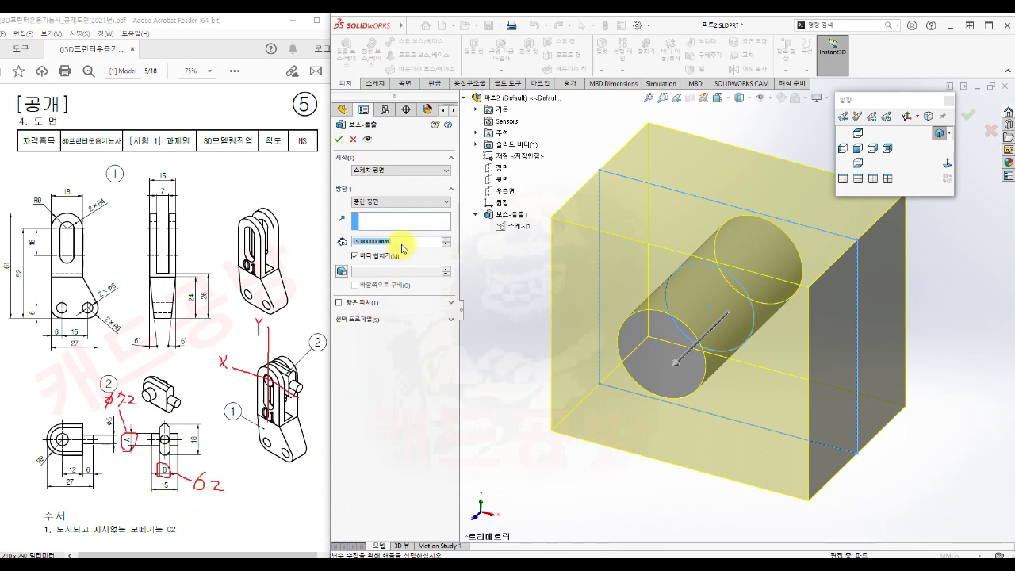
{"action": "type", "text": "6.2"}
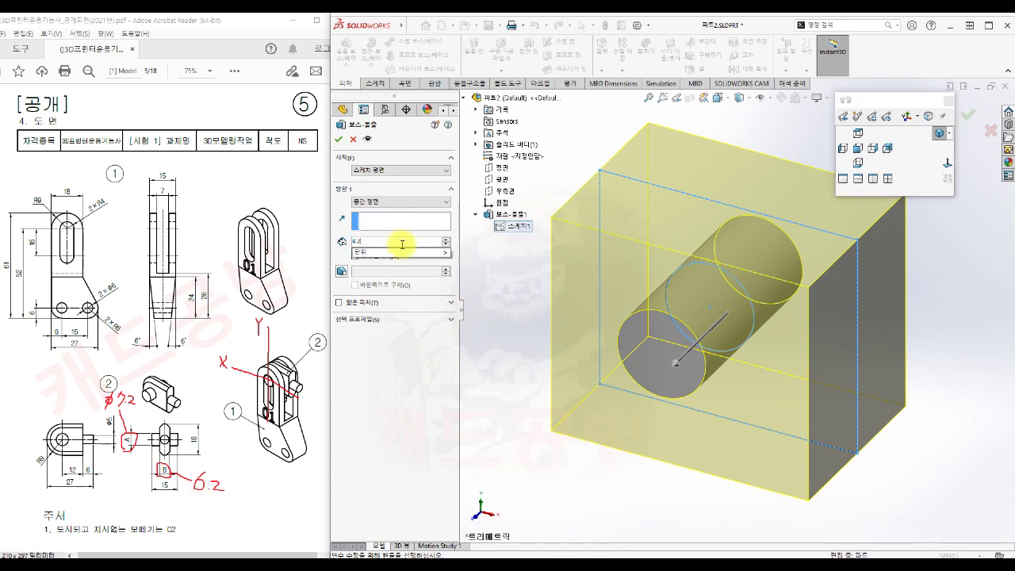
{"action": "left_click", "coordinate": [519, 406]}
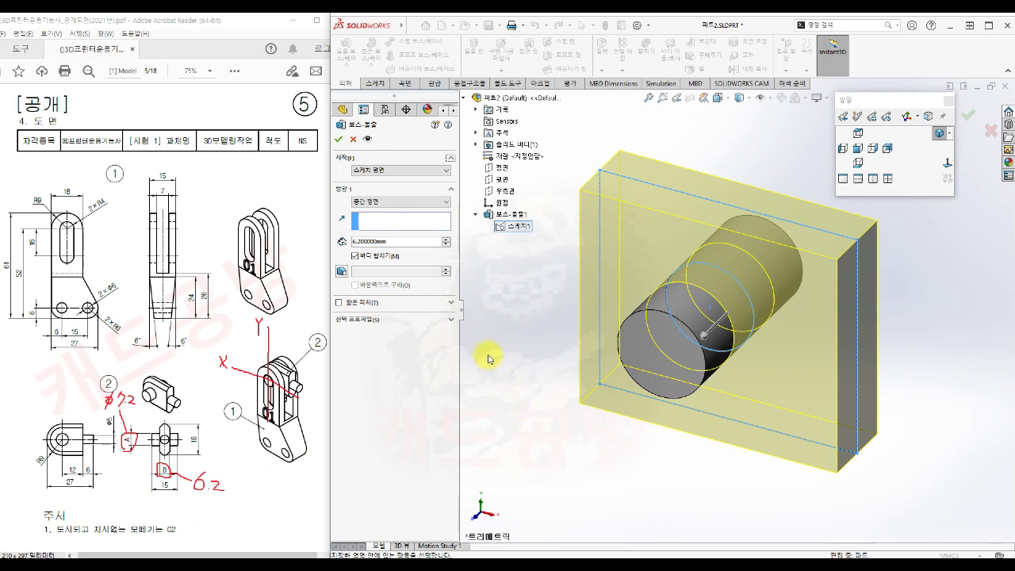
{"action": "left_click", "coordinate": [401, 321]}
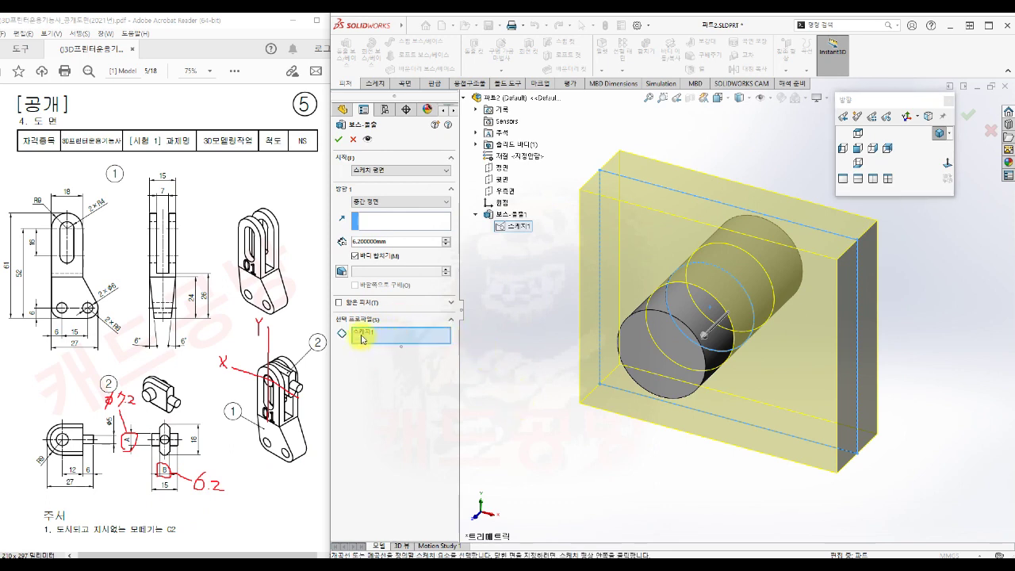
{"action": "left_click", "coordinate": [674, 259]}
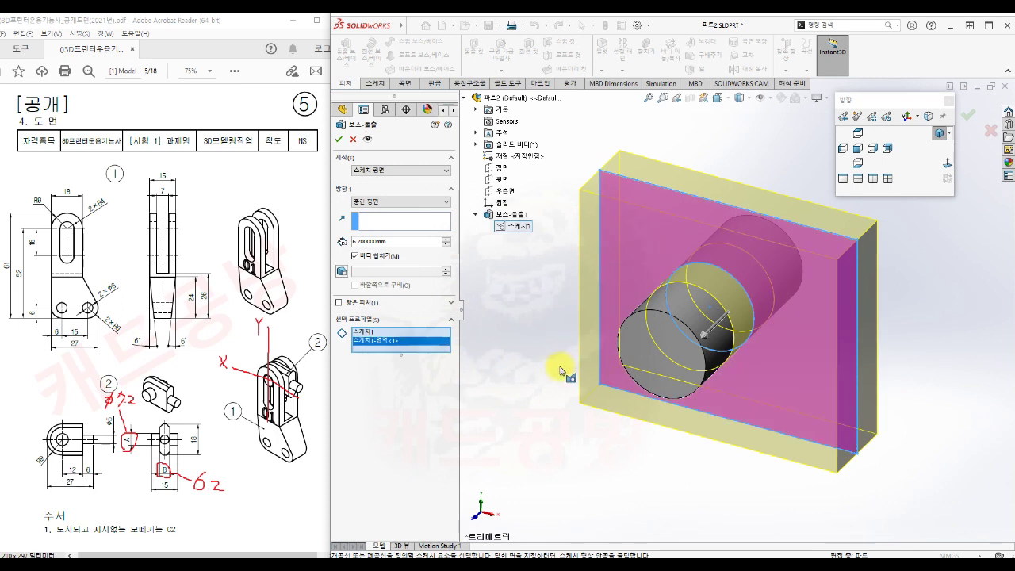
{"action": "left_click", "coordinate": [338, 139]}
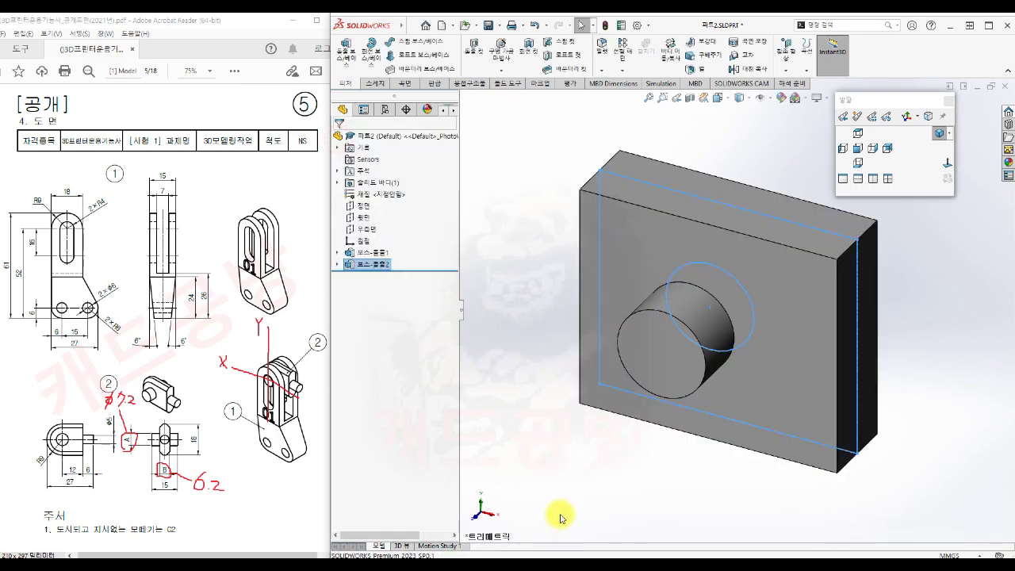
Step: Sketch a 5 mm diameter circle centered on the origin on the plate's 6.2 mm thick end face, and exit the sketch
{"action": "key", "text": "f"}
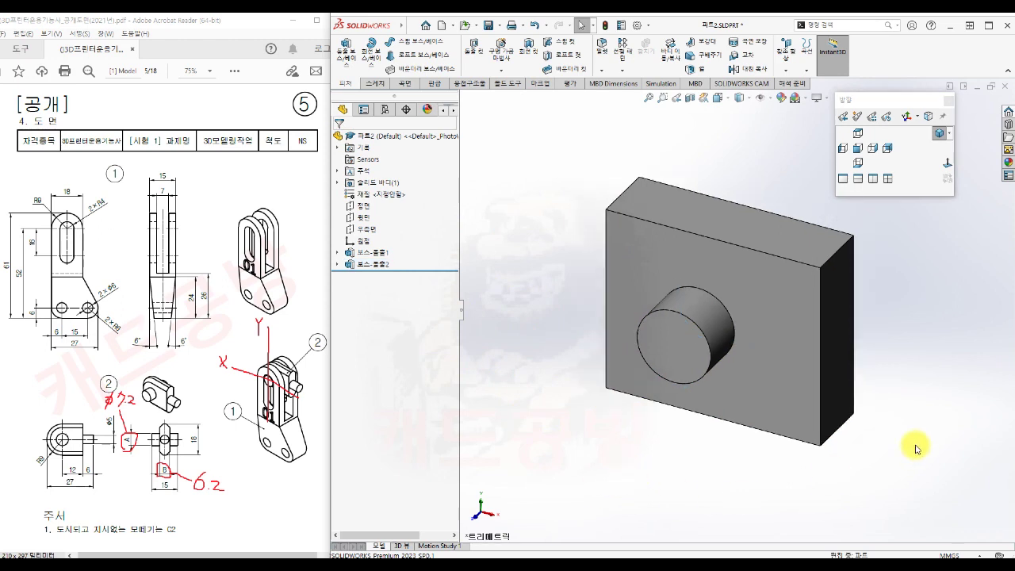
{"action": "left_click", "coordinate": [836, 352]}
{"action": "left_click", "coordinate": [886, 318]}
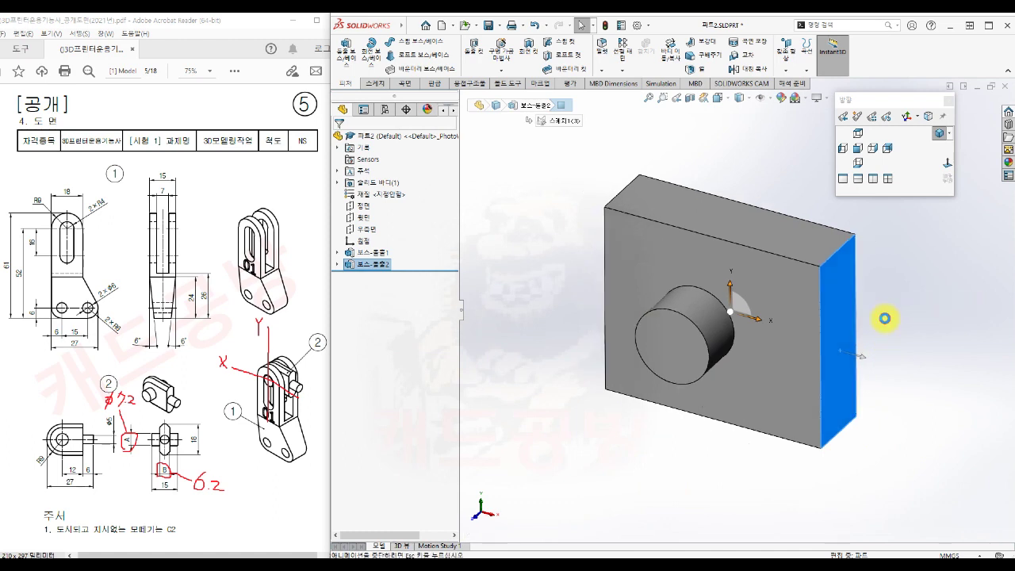
{"action": "key", "text": "s"}
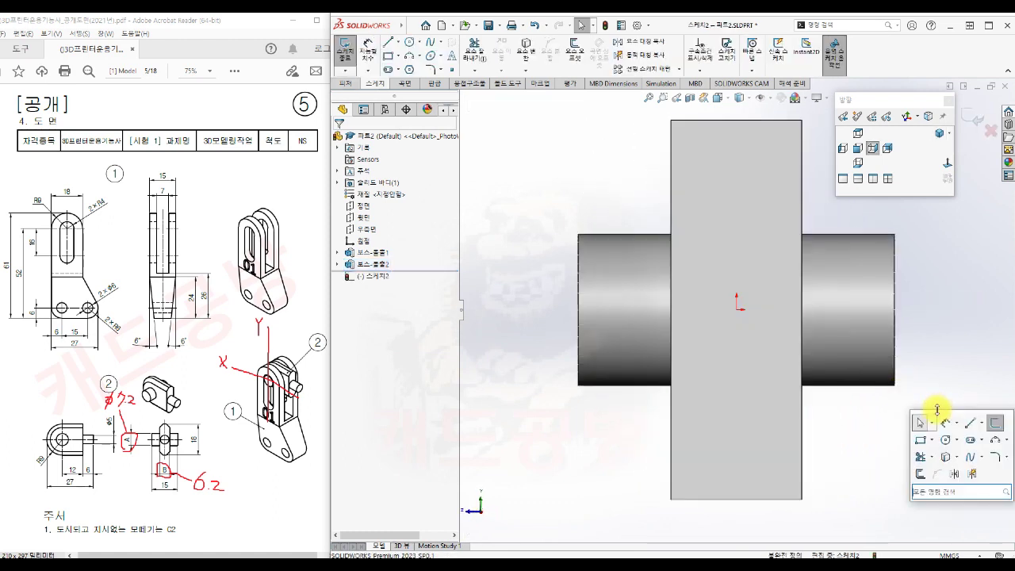
{"action": "left_click", "coordinate": [944, 447]}
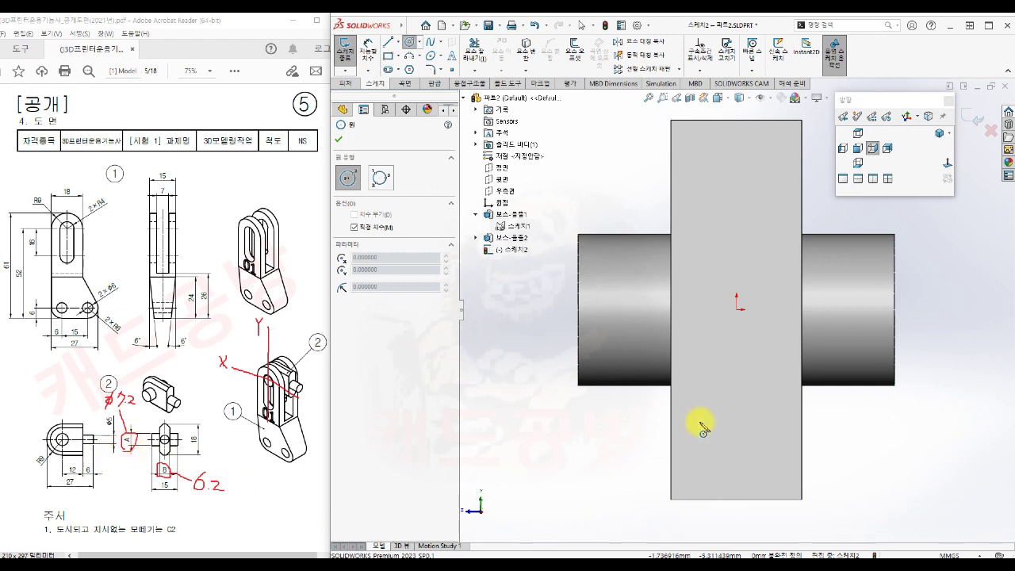
{"action": "left_click", "coordinate": [737, 308]}
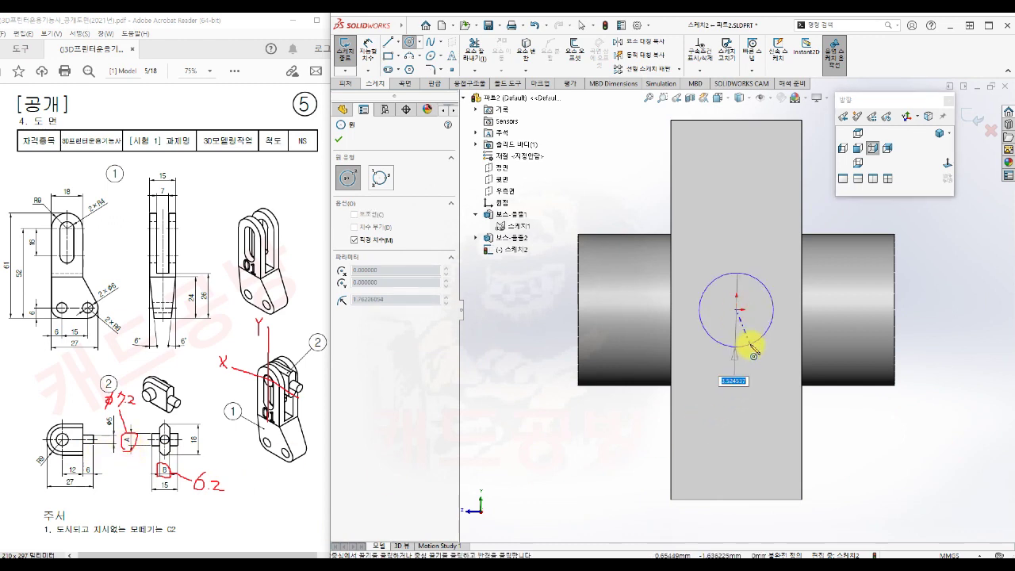
{"action": "type", "text": "5"}
{"action": "key", "text": "Return"}
{"action": "key", "text": "Escape"}
{"action": "left_click", "coordinate": [865, 454]}
{"action": "key", "text": "s"}
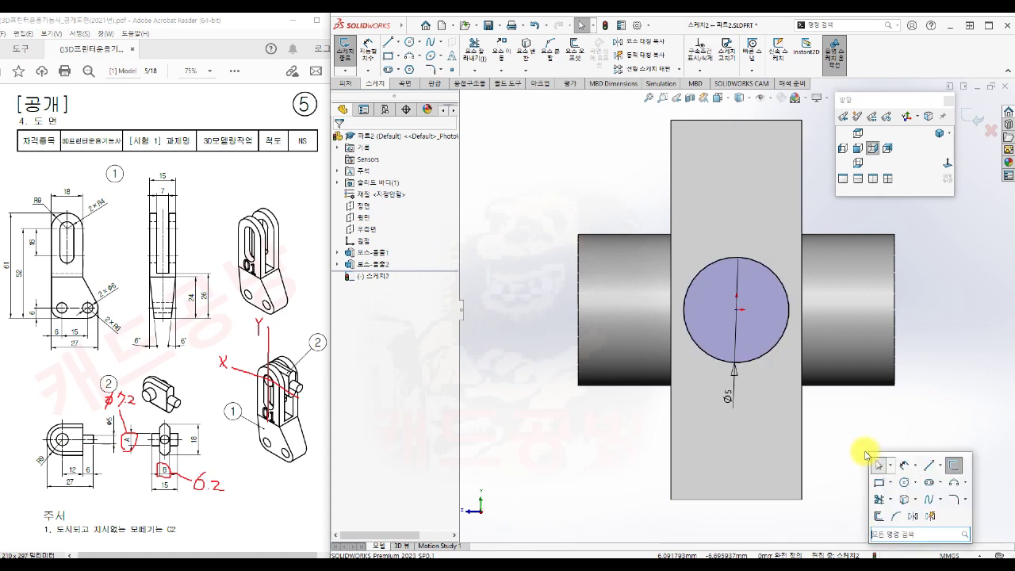
{"action": "left_click", "coordinate": [955, 464]}
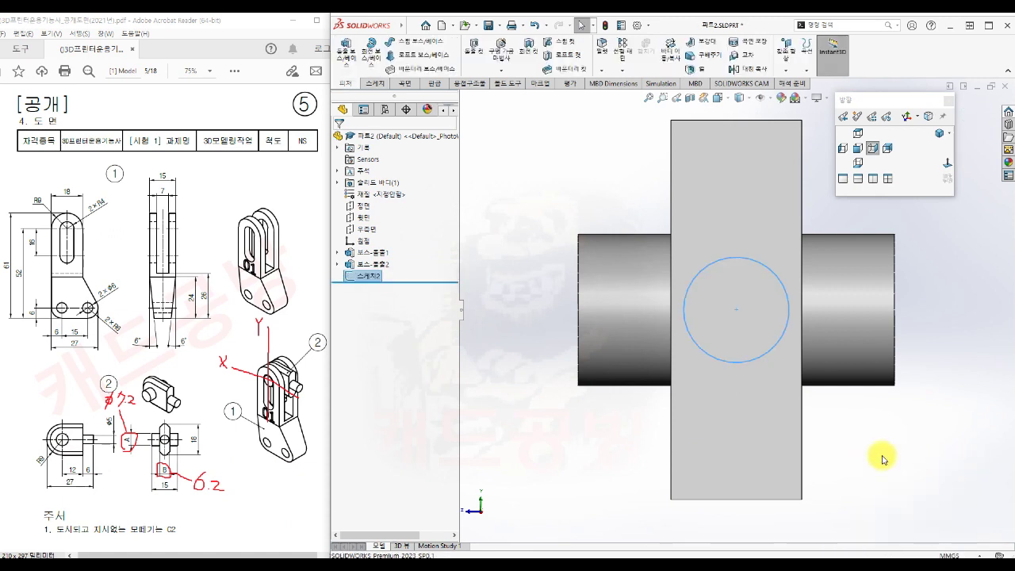
Step: Extrude the circle sketch 6 mm outward from the plate's end face using the blind (블라인드 형태) end condition
{"action": "key", "text": "s"}
{"action": "left_click", "coordinate": [920, 474]}
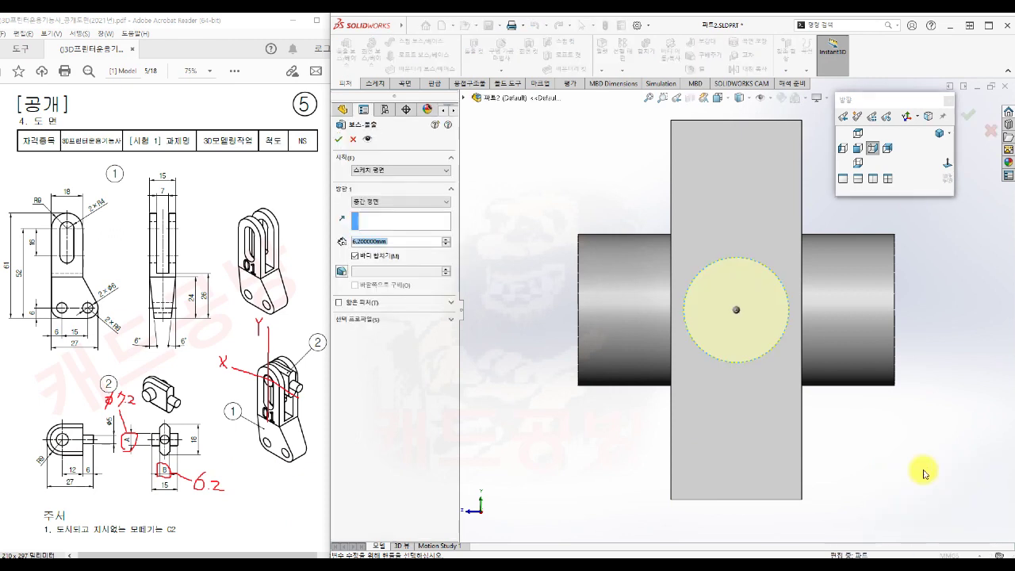
{"action": "left_click", "coordinate": [939, 133]}
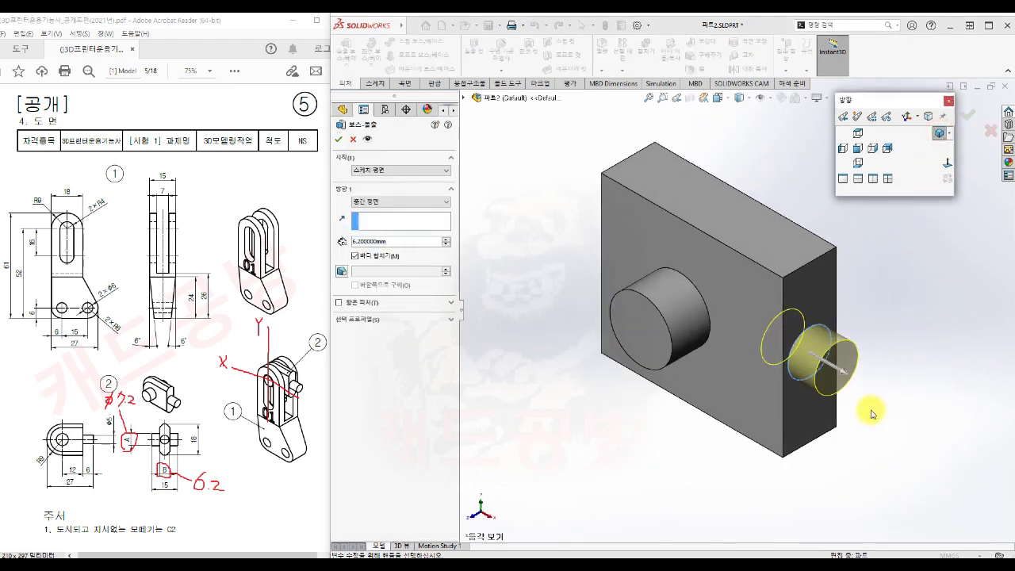
{"action": "left_click", "coordinate": [391, 203]}
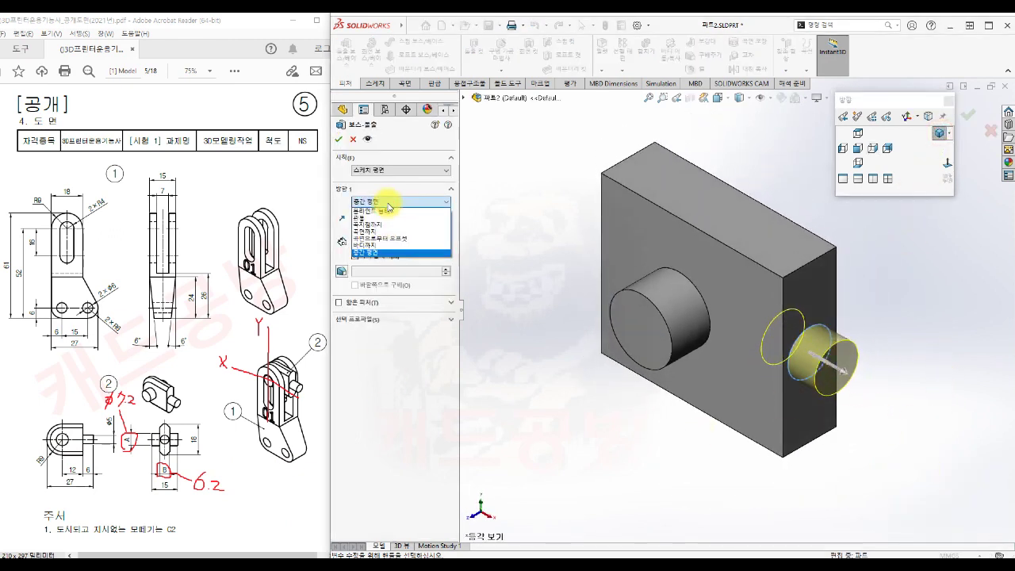
{"action": "left_click", "coordinate": [390, 212]}
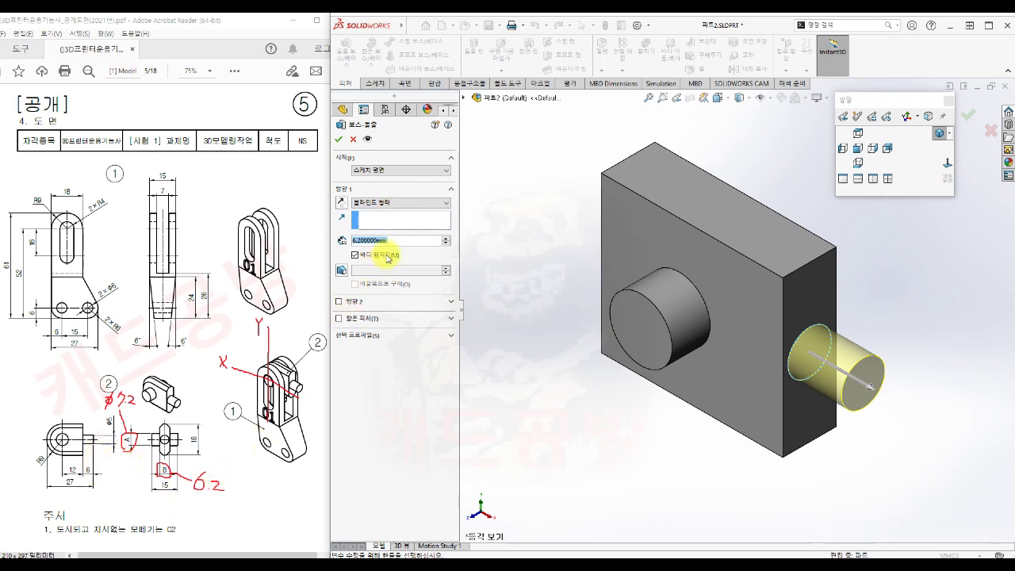
{"action": "type", "text": "6"}
{"action": "key", "text": "Return"}
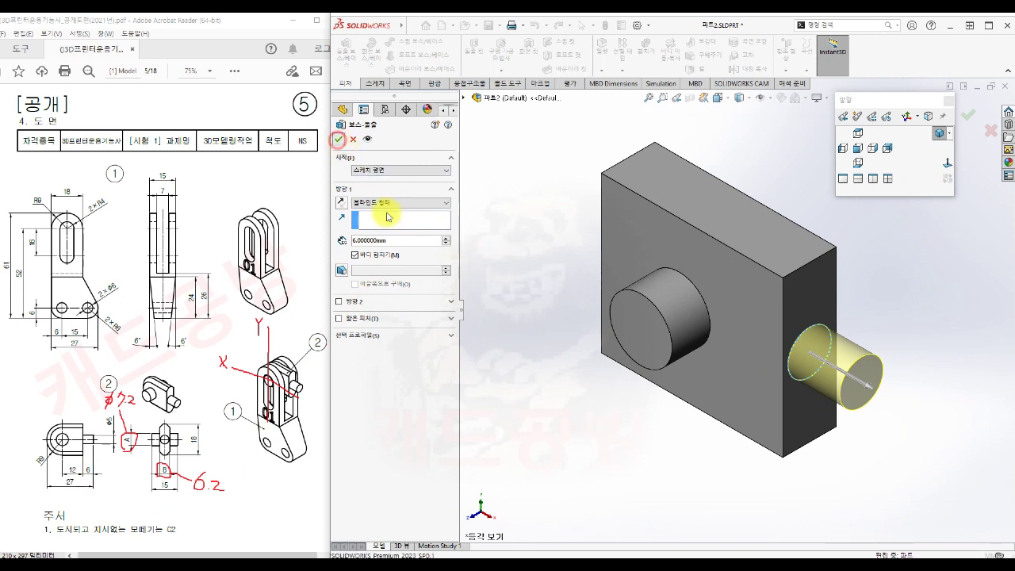
{"action": "left_click", "coordinate": [338, 139]}
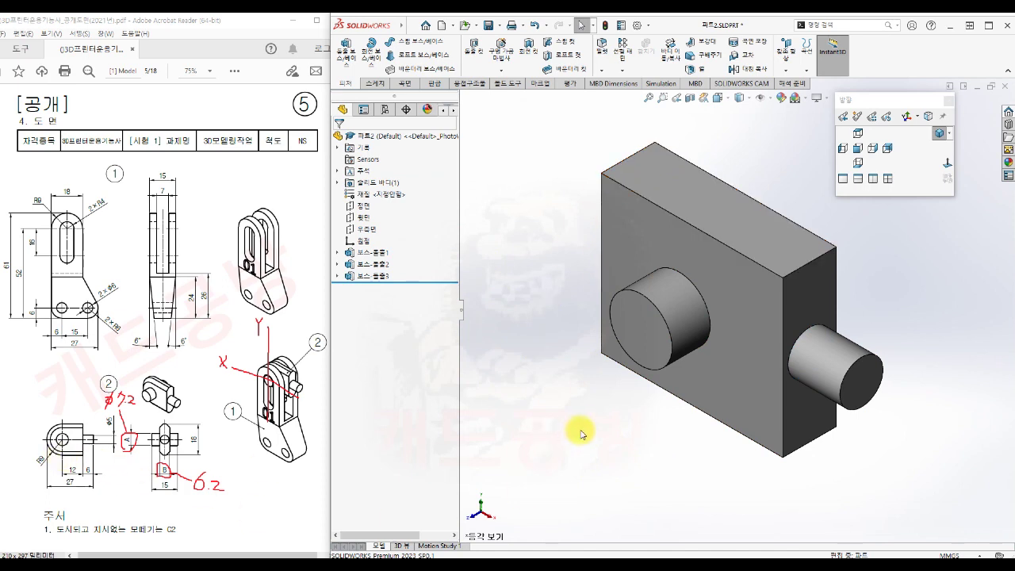
Step: Apply a full round fillet to the plate end opposite the 5 mm pin, using the top, end and bottom faces
{"action": "key", "text": "s"}
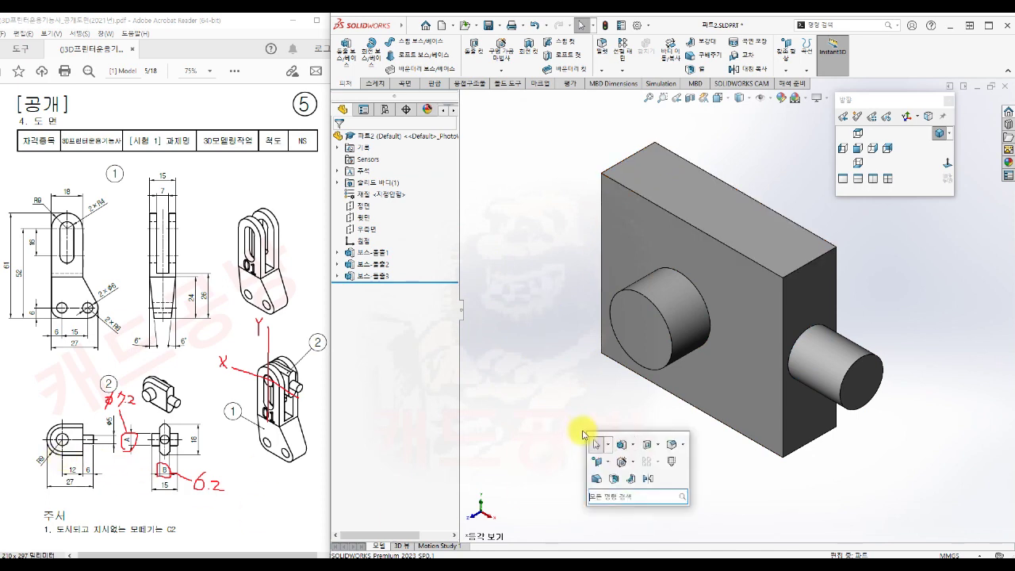
{"action": "left_click", "coordinate": [671, 446]}
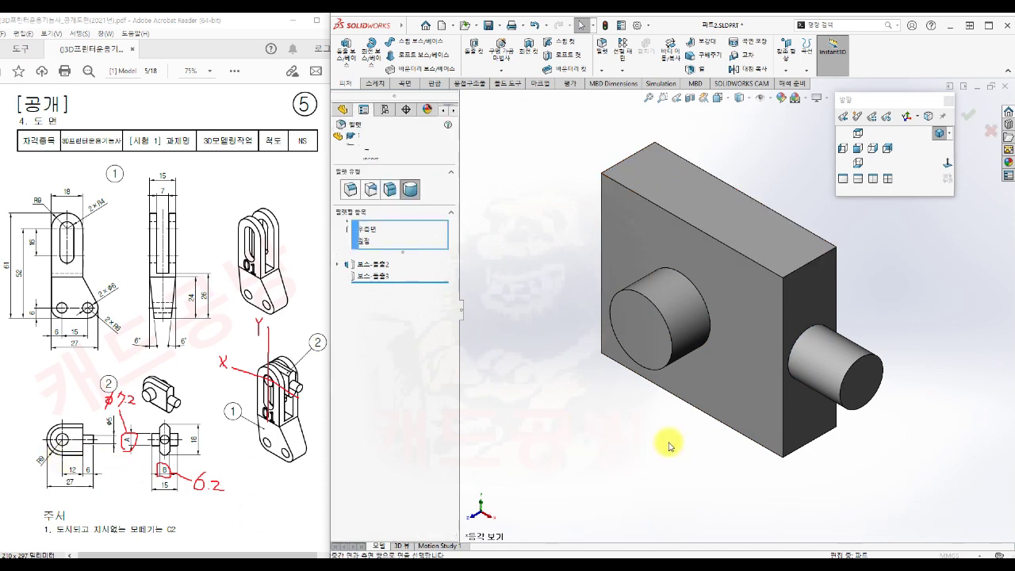
{"action": "left_click", "coordinate": [655, 195]}
{"action": "left_click", "coordinate": [400, 274]}
{"action": "middle_click_drag", "start_coordinate": [576, 249], "coordinate": [635, 250]}
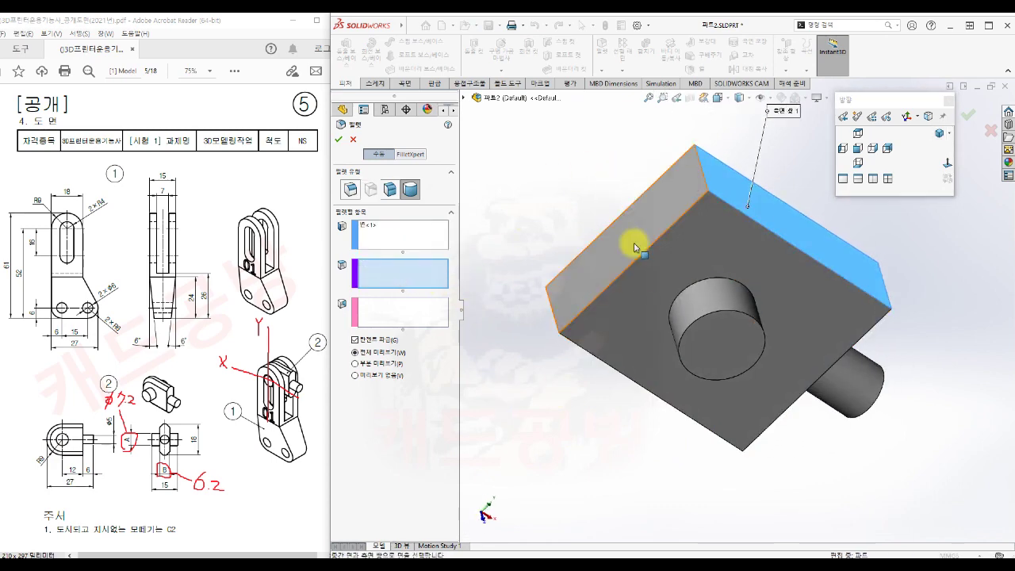
{"action": "left_click", "coordinate": [635, 251]}
{"action": "left_click", "coordinate": [430, 325]}
{"action": "middle_click_drag", "start_coordinate": [544, 430], "coordinate": [612, 367]}
{"action": "left_click", "coordinate": [679, 340]}
{"action": "middle_click_drag", "start_coordinate": [601, 444], "coordinate": [526, 433]}
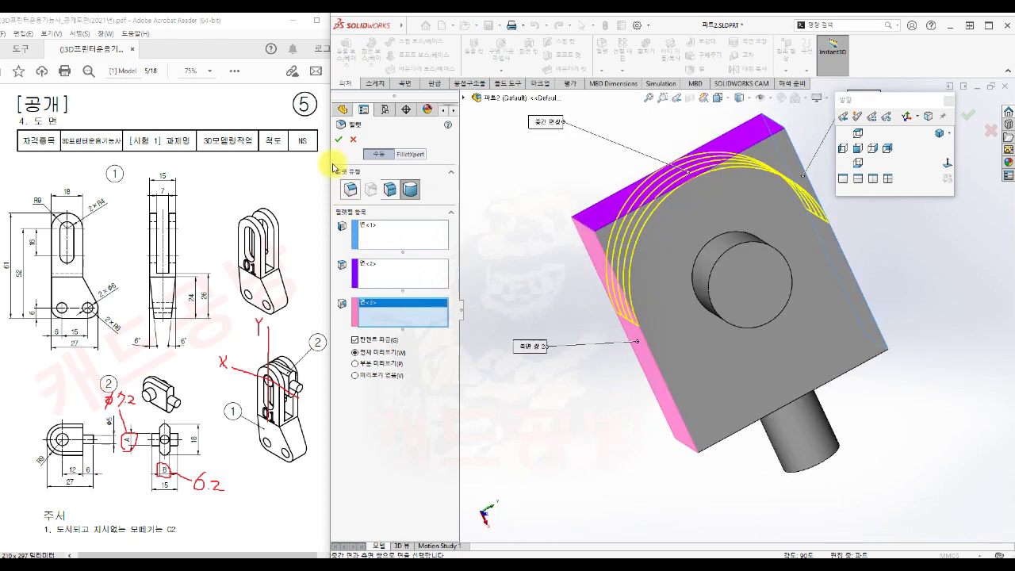
{"action": "left_click", "coordinate": [338, 139]}
{"action": "mouse_move", "coordinate": [714, 511]}
{"action": "middle_mouse_down"}
{"action": "mouse_move", "coordinate": [601, 432]}
{"action": "mouse_move", "coordinate": [693, 391]}
{"action": "mouse_move", "coordinate": [744, 447]}
{"action": "mouse_move", "coordinate": [671, 408]}
{"action": "mouse_move", "coordinate": [655, 414]}
{"action": "middle_mouse_up"}
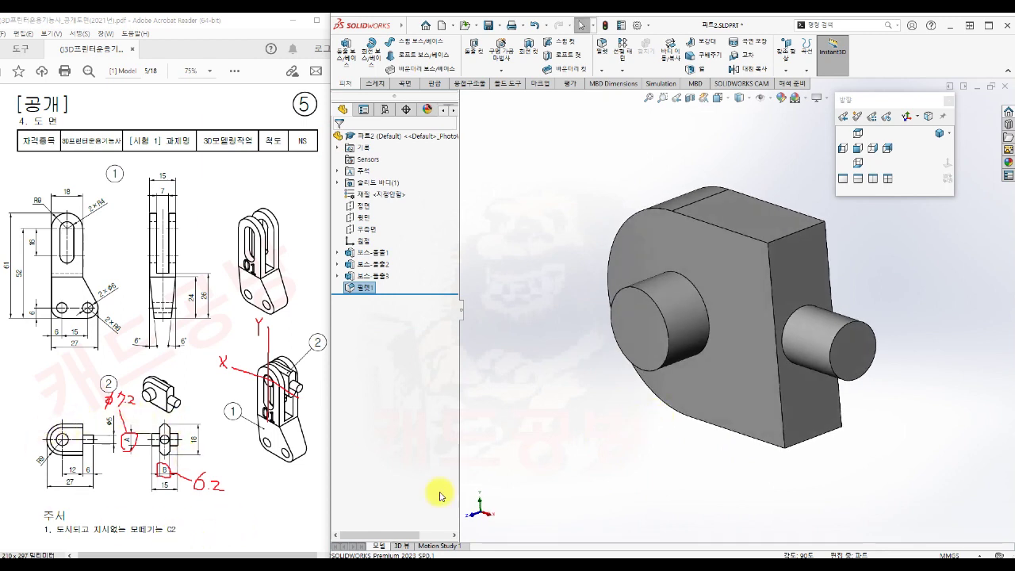
Step: Chamfer the plate's front and back outer edges by 2 mm using the symmetric (대칭) offset-face chamfer
{"action": "key", "text": "s"}
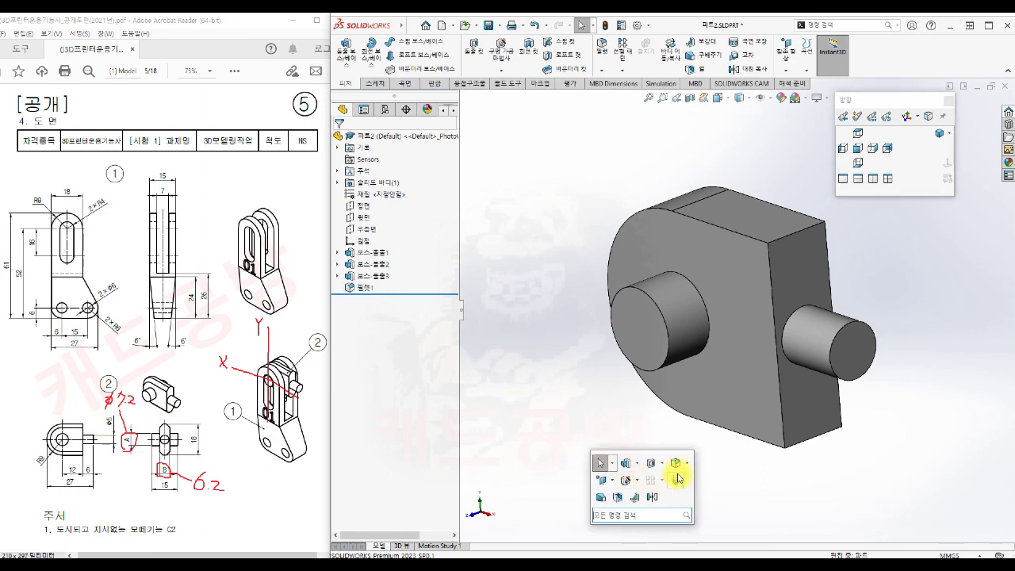
{"action": "left_click", "coordinate": [690, 465]}
{"action": "left_click", "coordinate": [705, 491]}
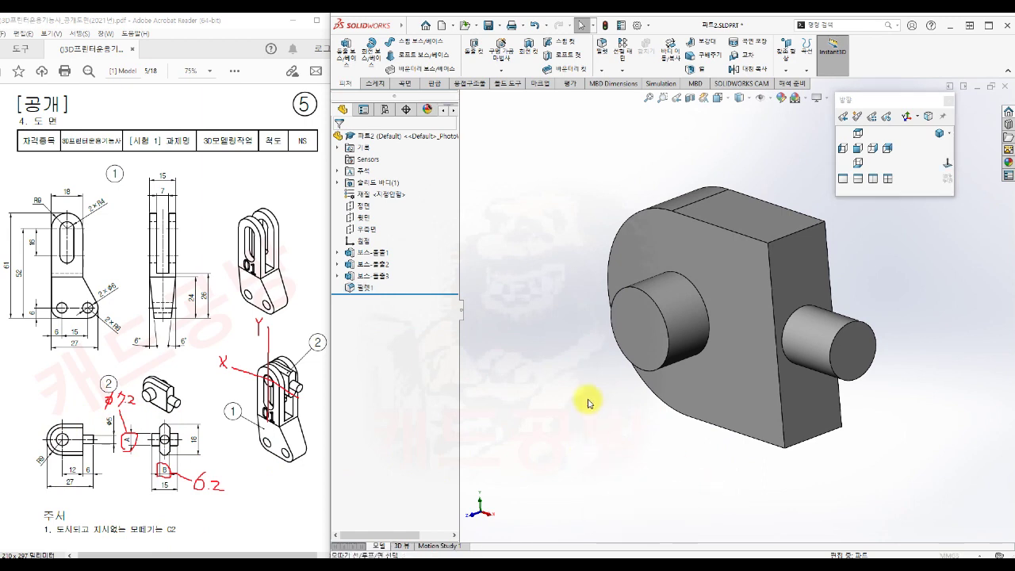
{"action": "left_click", "coordinate": [387, 175]}
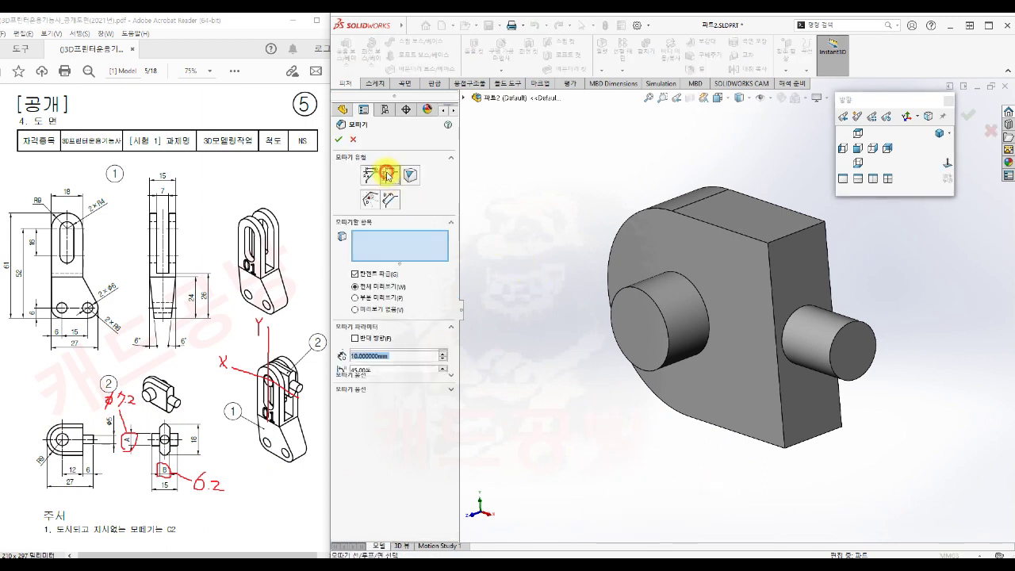
{"action": "left_click_drag", "start_coordinate": [394, 357], "coordinate": [339, 356]}
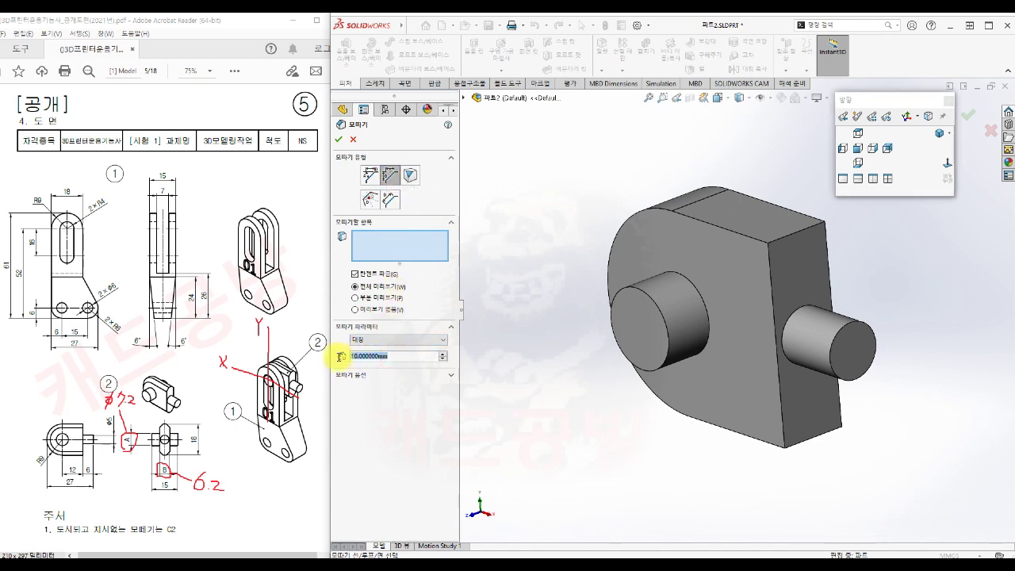
{"action": "type", "text": "2"}
{"action": "key", "text": "Return"}
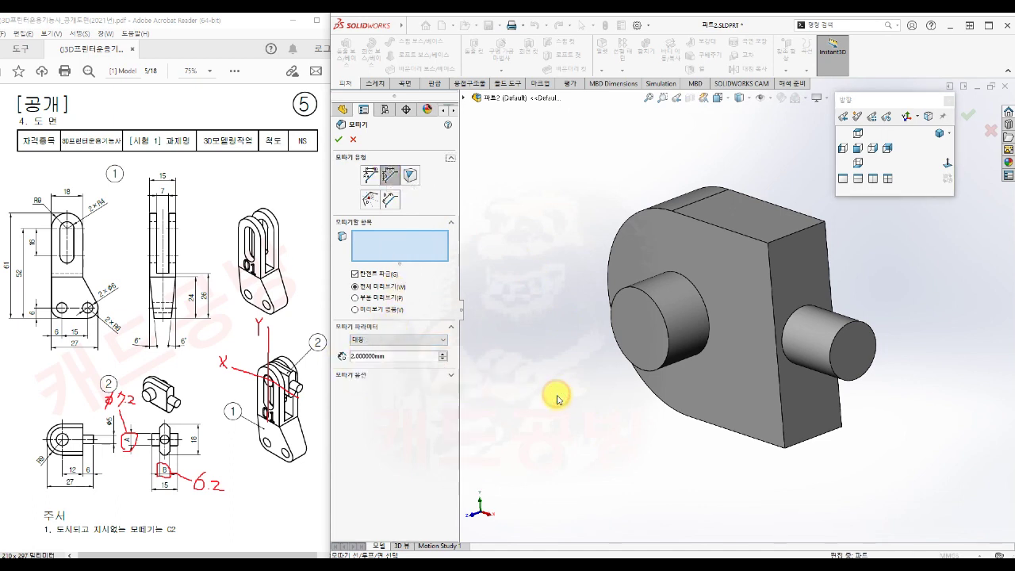
{"action": "left_click", "coordinate": [769, 201]}
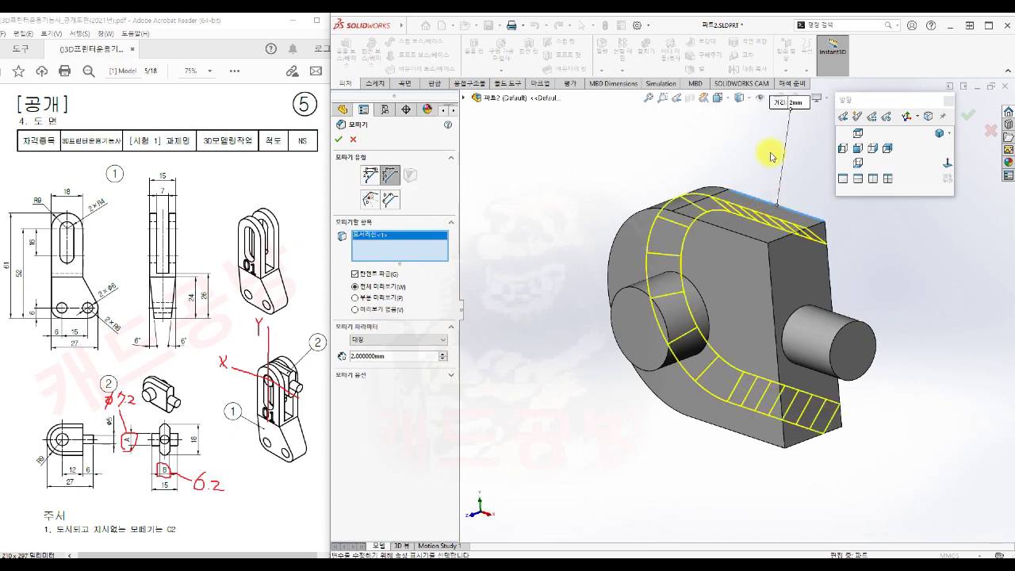
{"action": "left_click", "coordinate": [746, 237]}
{"action": "middle_click_drag", "start_coordinate": [544, 318], "coordinate": [755, 361]}
{"action": "middle_click_drag", "start_coordinate": [711, 359], "coordinate": [508, 387]}
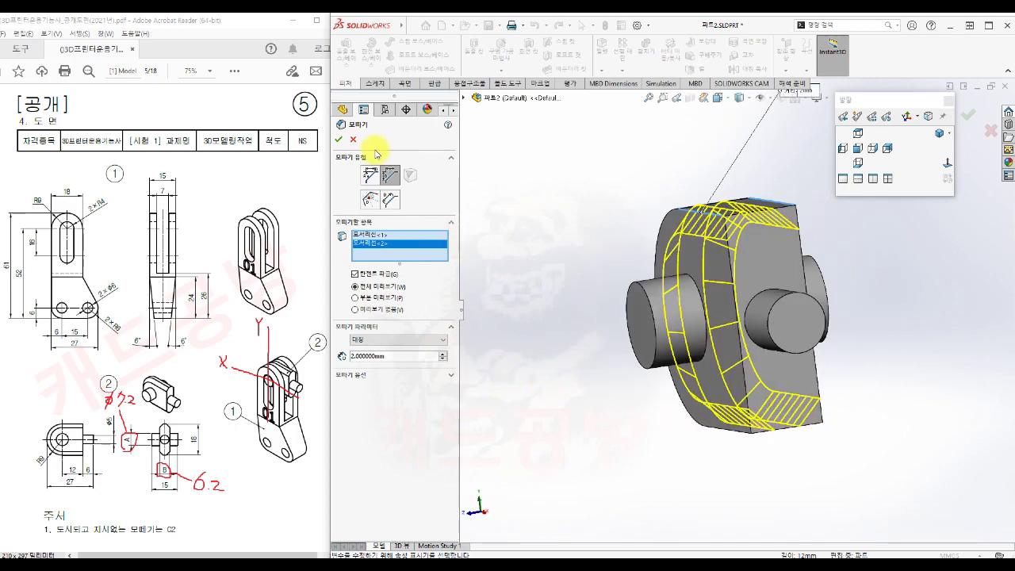
{"action": "left_click", "coordinate": [338, 138]}
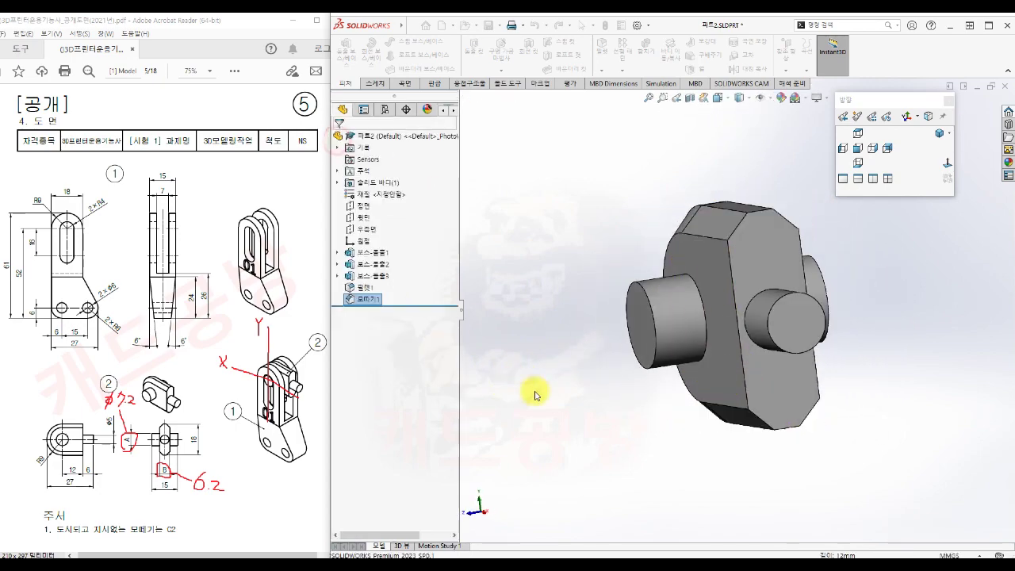
Step: Show part 2 in the isometric view, save it and close the document
{"action": "left_click", "coordinate": [939, 134]}
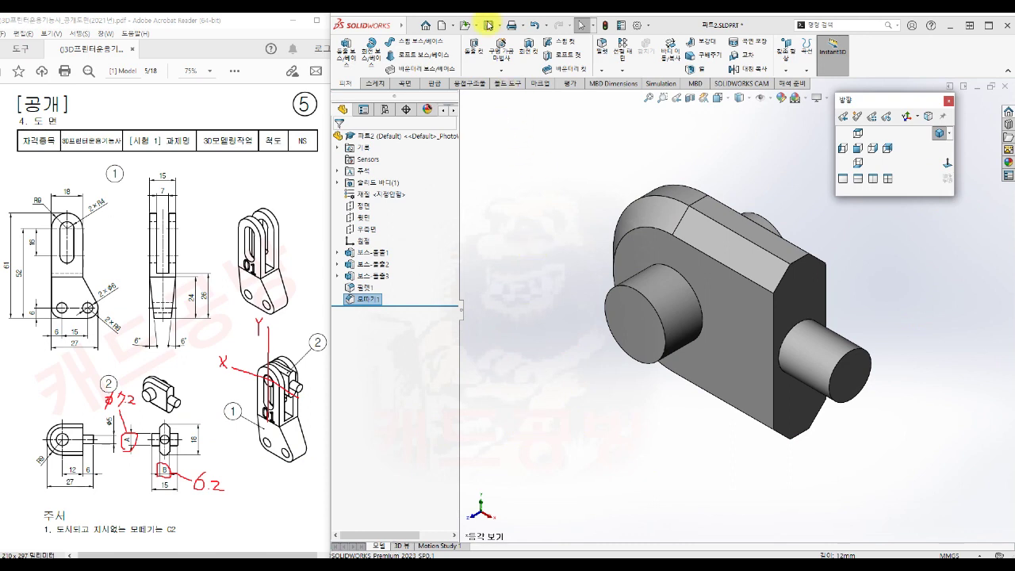
{"action": "left_click", "coordinate": [489, 25]}
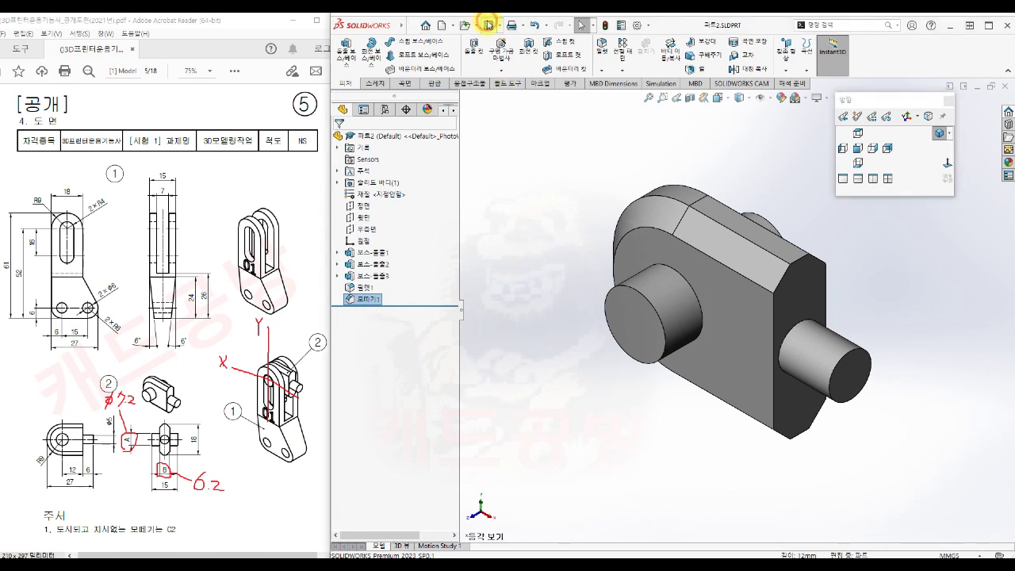
{"action": "left_click", "coordinate": [1006, 89]}
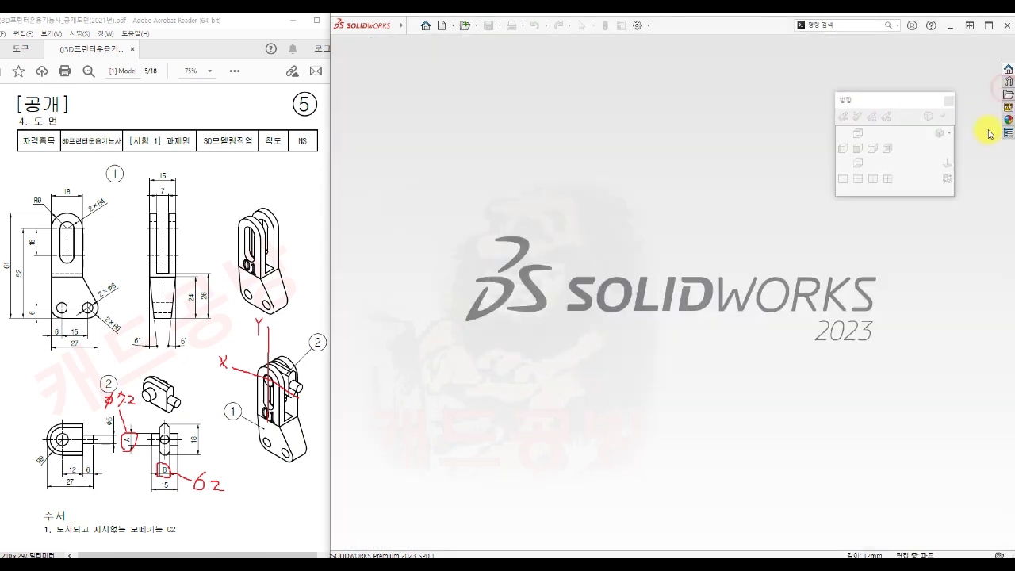
Step: Create a new assembly document
{"action": "left_click", "coordinate": [442, 29]}
{"action": "left_click", "coordinate": [535, 170]}
{"action": "left_click", "coordinate": [703, 383]}
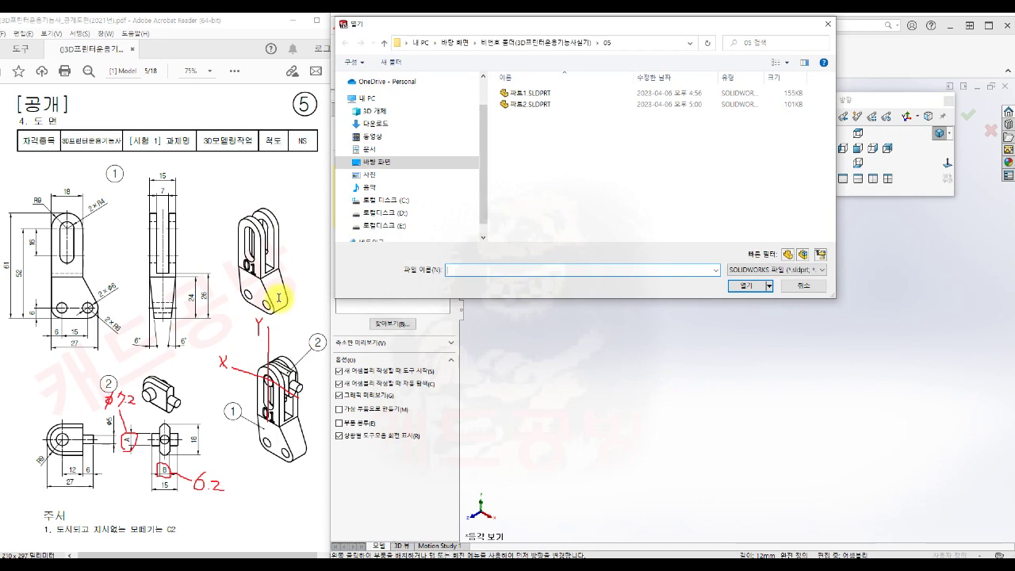
Step: Insert 파트1.SLDPRT as the first component, placed at the assembly origin
{"action": "left_click", "coordinate": [530, 94]}
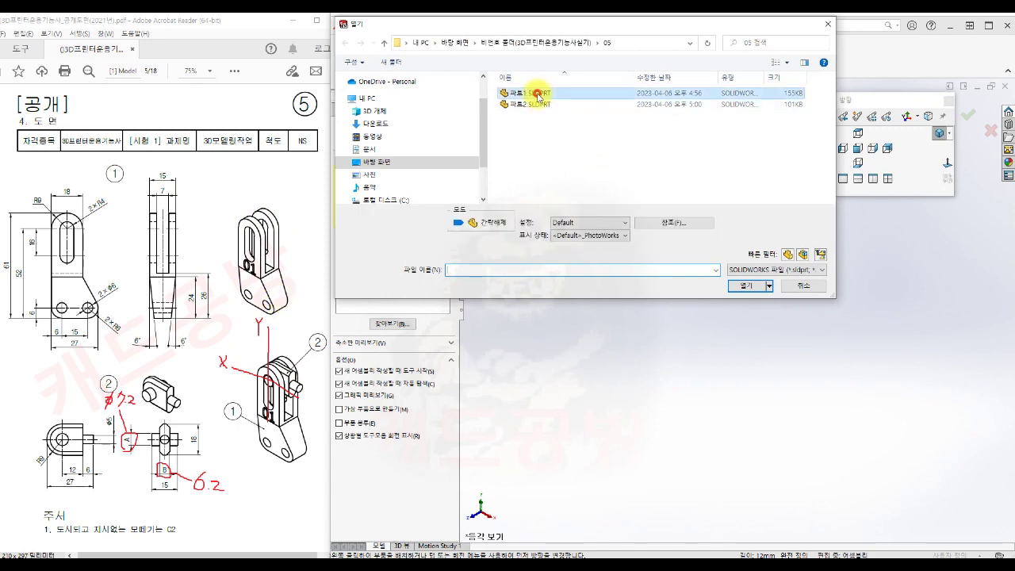
{"action": "left_click", "coordinate": [744, 285]}
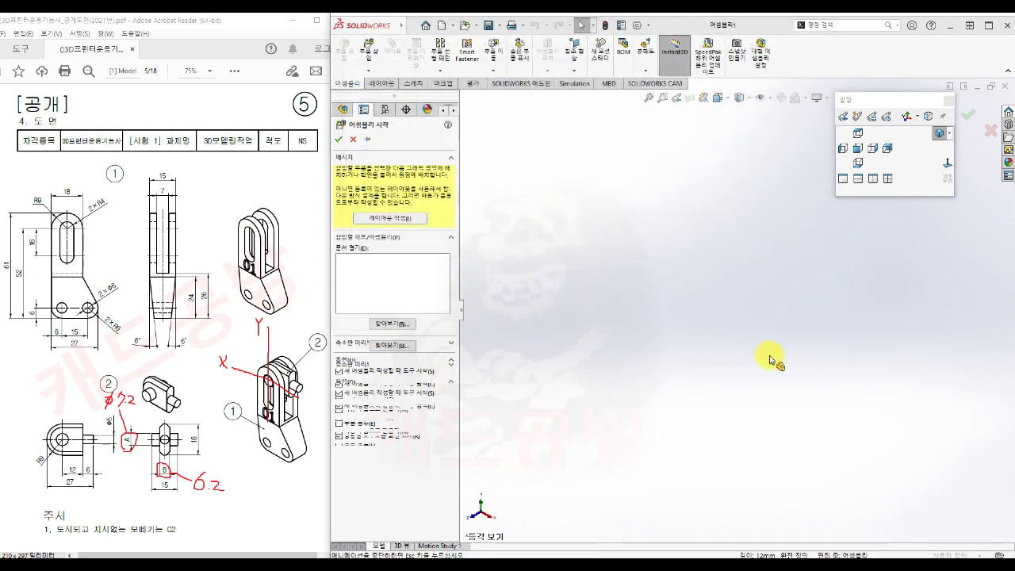
{"action": "scroll", "coordinate": [775, 345], "scroll_direction": "down", "scroll_amount": 2}
{"action": "scroll", "coordinate": [784, 346], "scroll_direction": "up", "scroll_amount": 4}
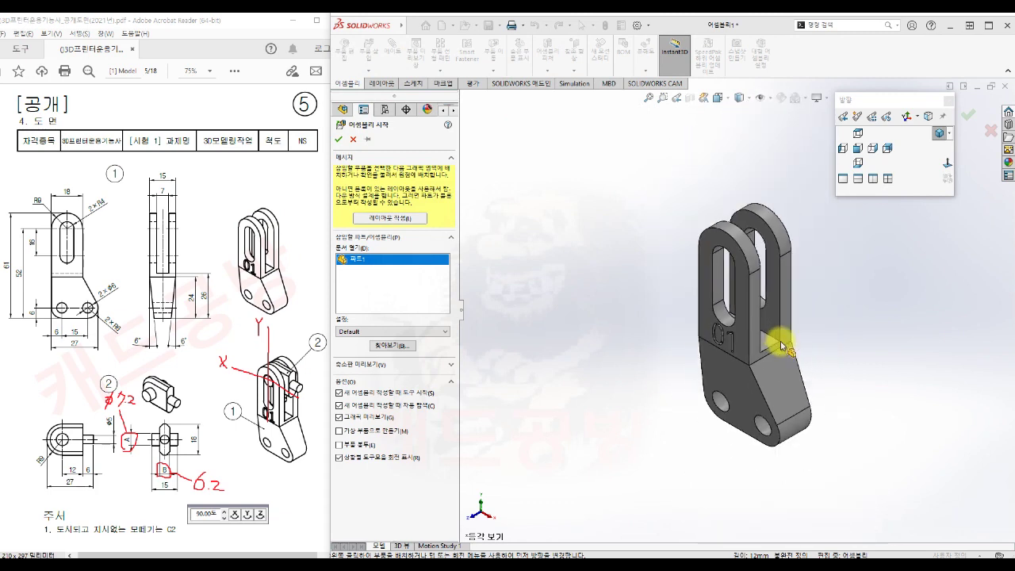
{"action": "scroll", "coordinate": [782, 345], "scroll_direction": "up", "scroll_amount": 1}
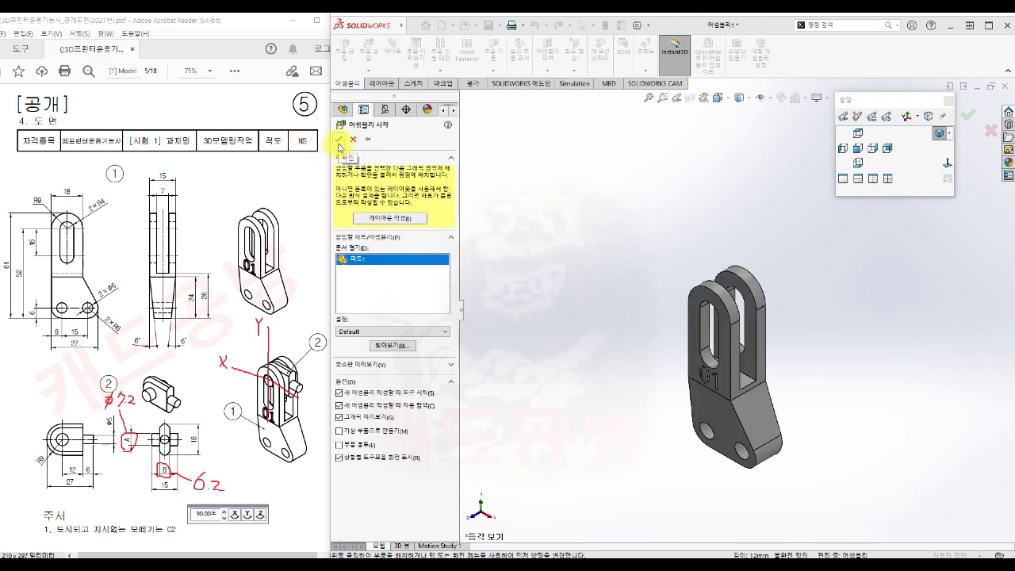
{"action": "left_click", "coordinate": [339, 141]}
{"action": "left_click", "coordinate": [339, 141]}
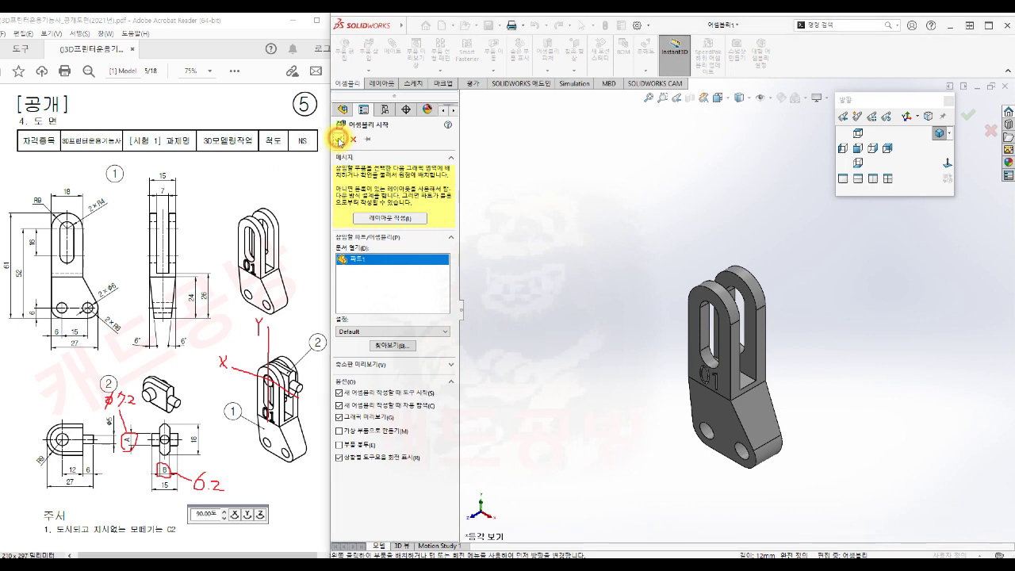
Step: Insert 파트2.SLDPRT into the assembly and place it freely above part 1
{"action": "left_click", "coordinate": [575, 300]}
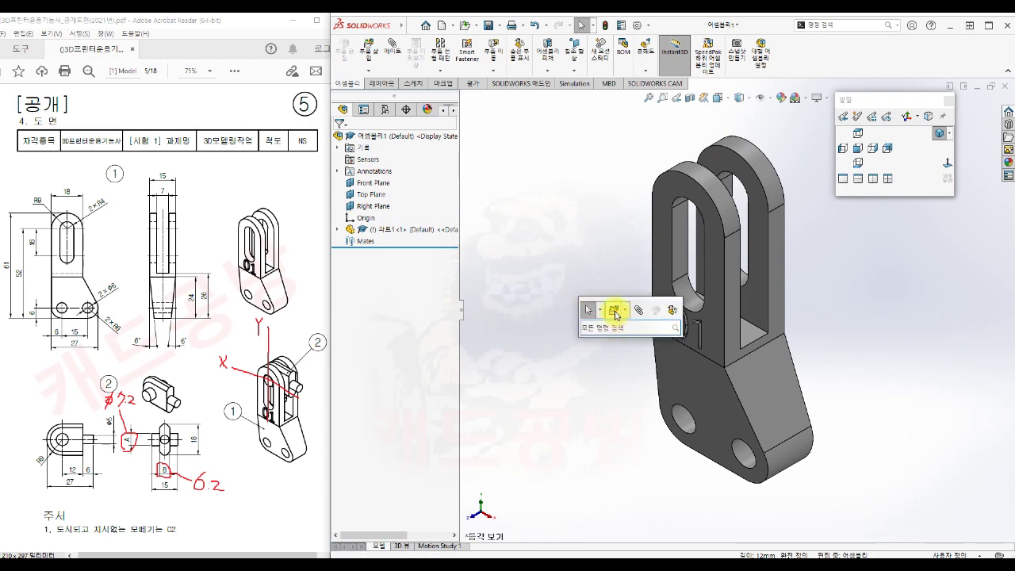
{"action": "left_click", "coordinate": [597, 313]}
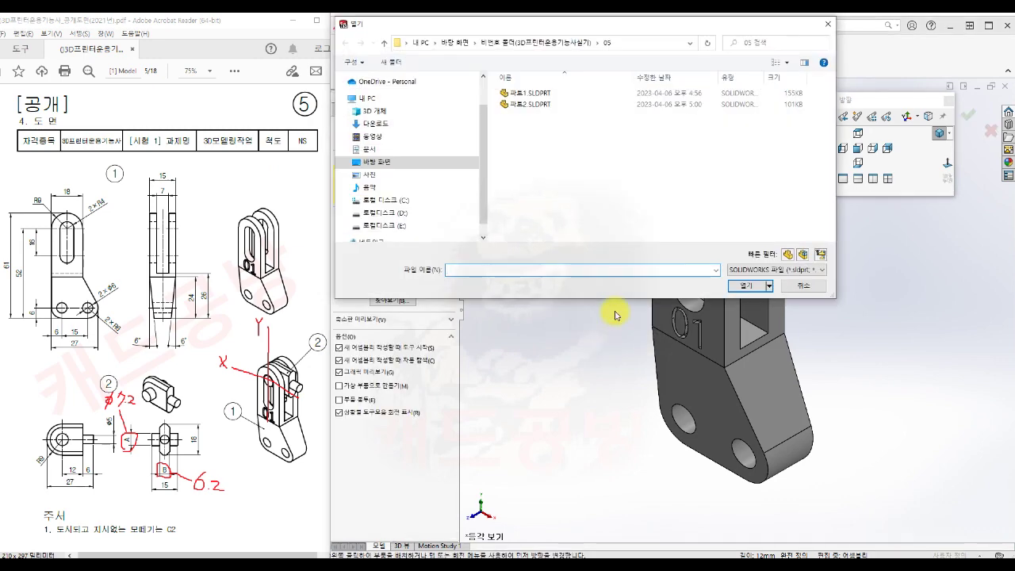
{"action": "left_click", "coordinate": [528, 104]}
{"action": "left_click", "coordinate": [736, 284]}
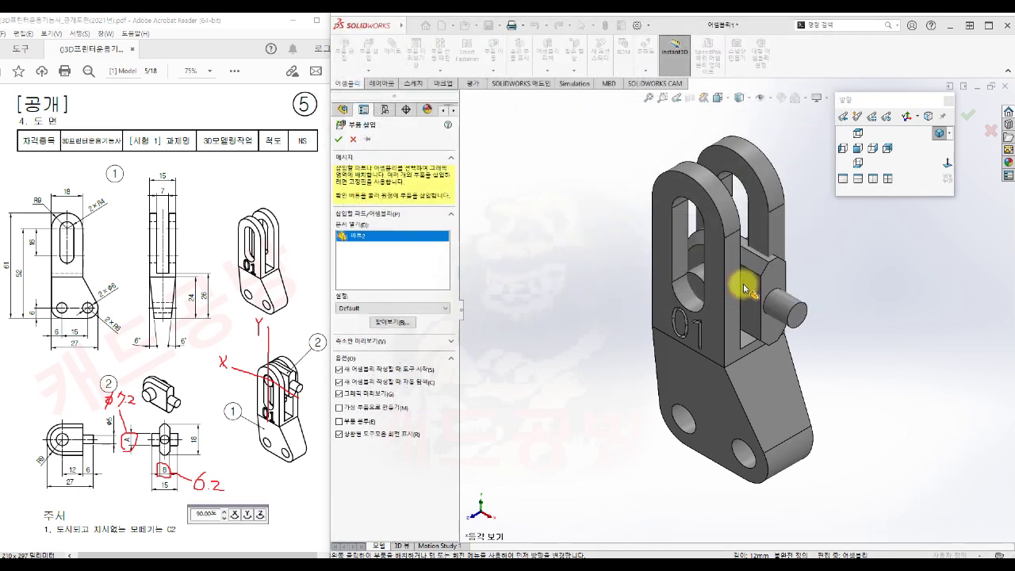
{"action": "scroll", "coordinate": [743, 289], "scroll_direction": "up", "scroll_amount": 3}
{"action": "middle_click_drag", "start_coordinate": [741, 265], "coordinate": [743, 334], "text": "ctrl"}
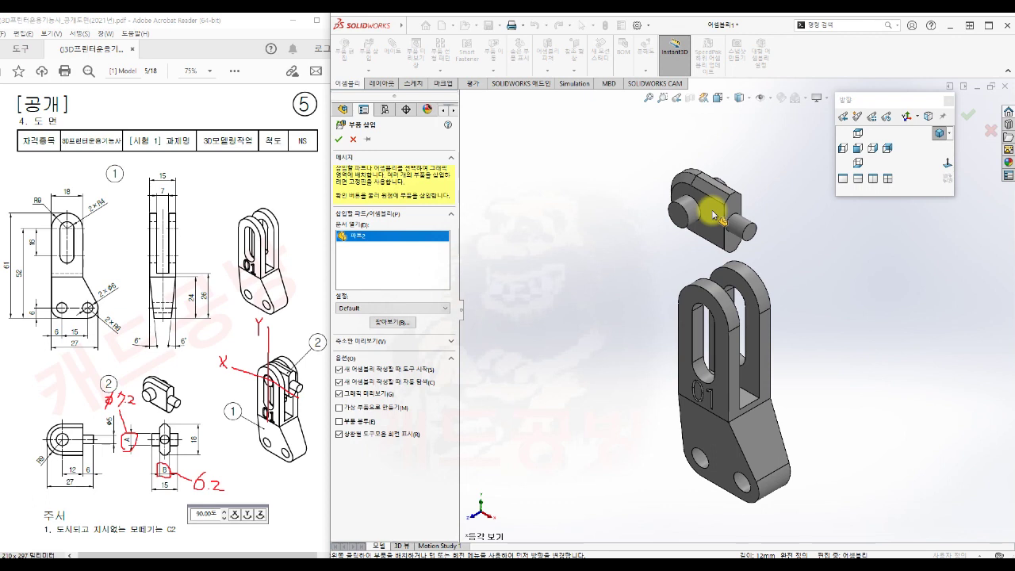
{"action": "left_click", "coordinate": [716, 214]}
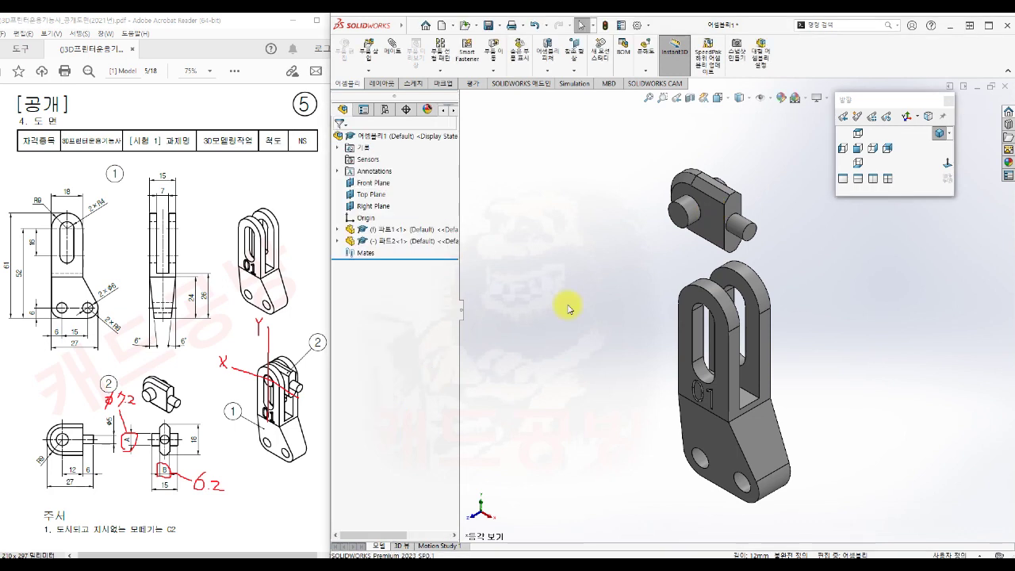
Step: Mate the top planes (윗면) of part 1 and part 2 as coincident
{"action": "left_click", "coordinate": [558, 308]}
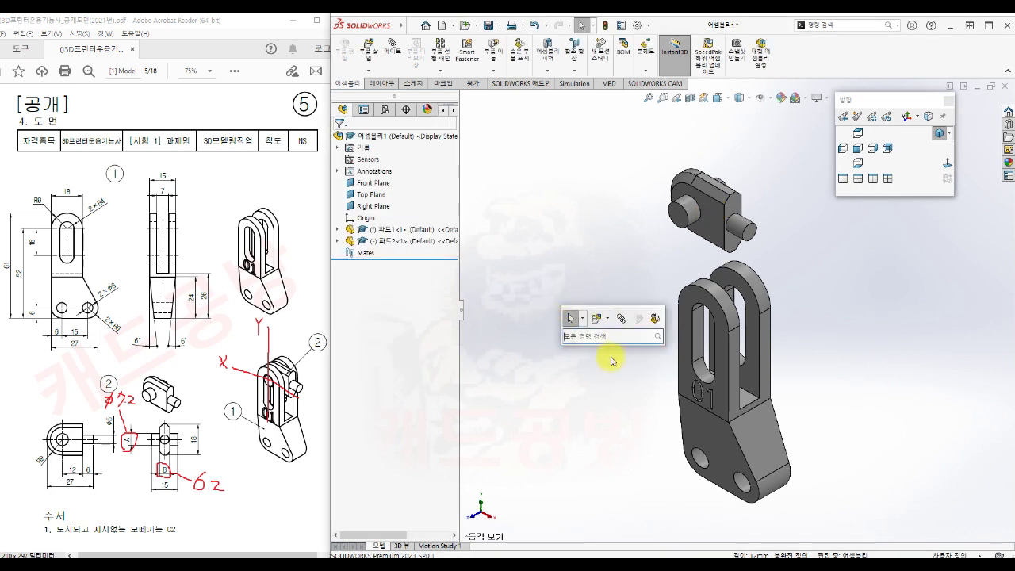
{"action": "key", "text": "m"}
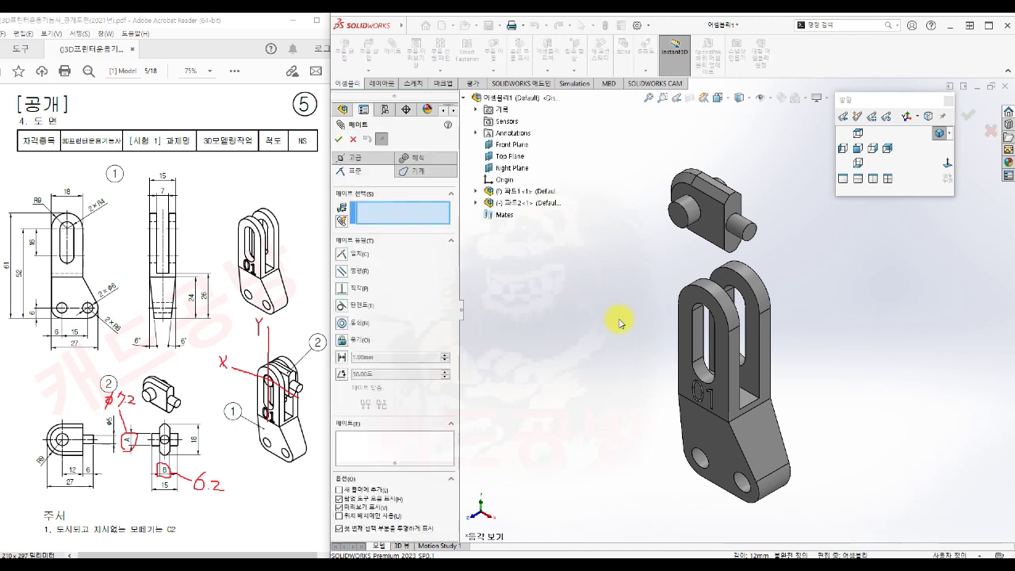
{"action": "left_click", "coordinate": [476, 204]}
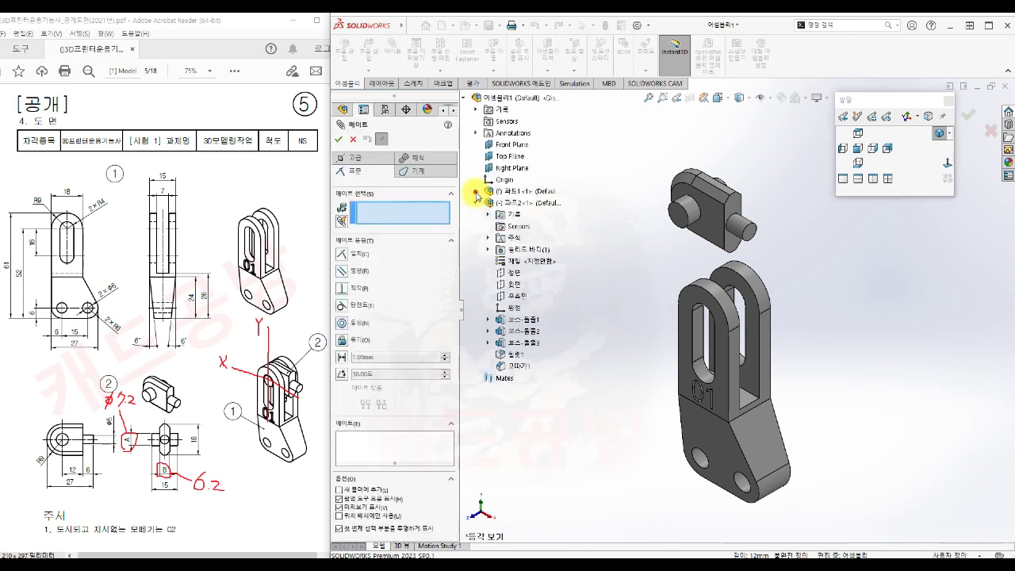
{"action": "left_click", "coordinate": [477, 192]}
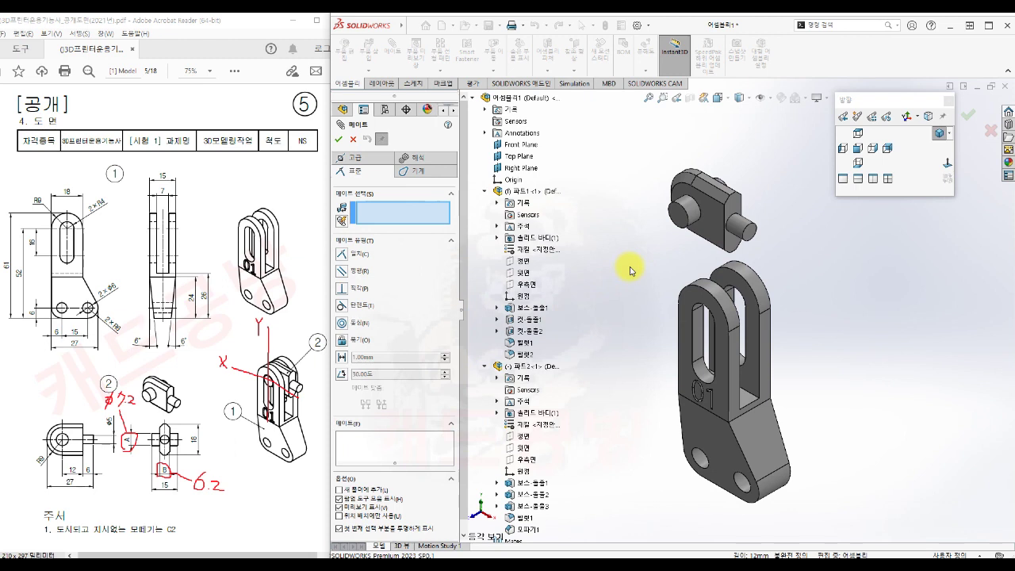
{"action": "left_click", "coordinate": [523, 273]}
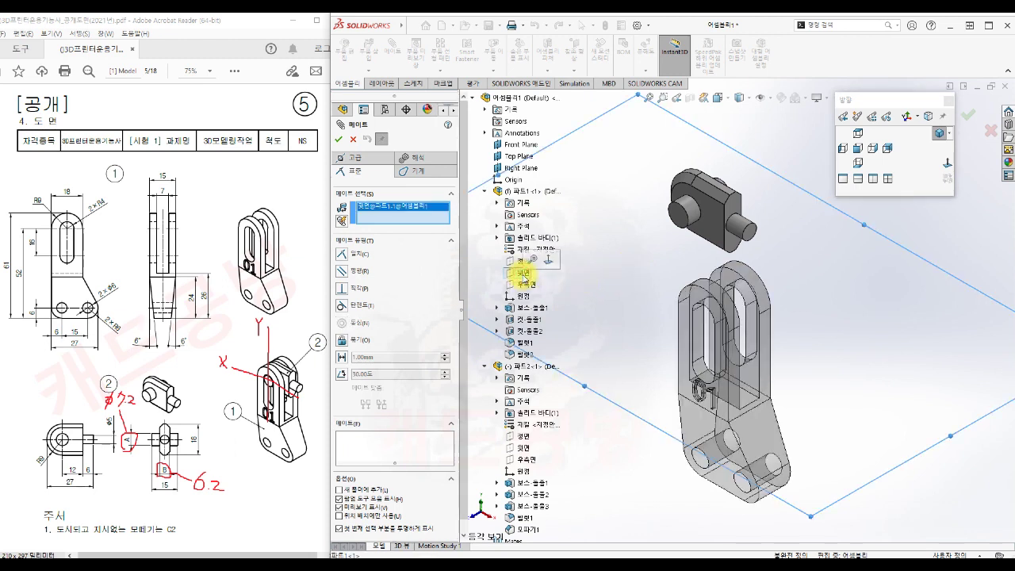
{"action": "left_click", "coordinate": [523, 448]}
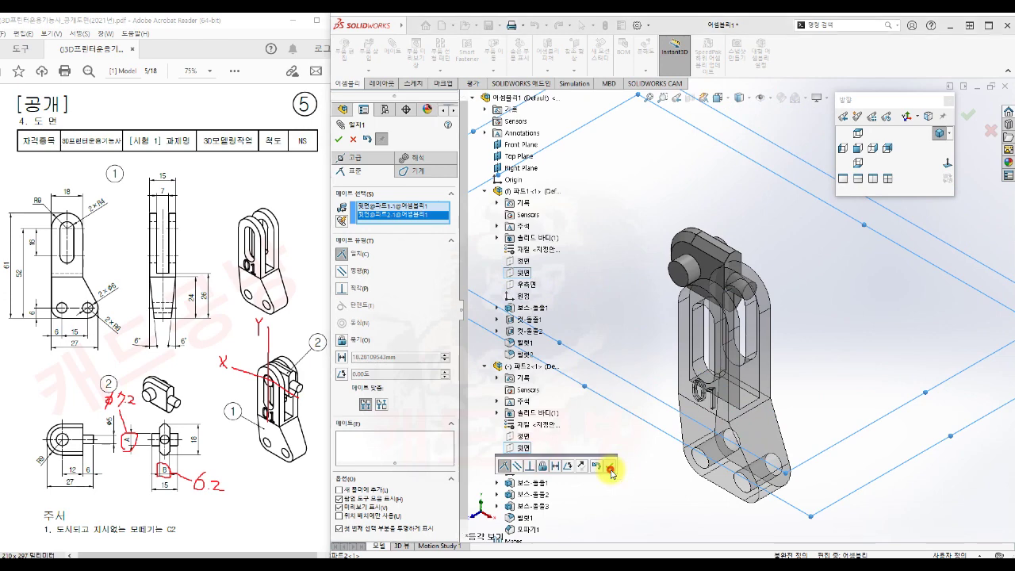
{"action": "left_click", "coordinate": [611, 471]}
Step: Add a coincident mate between the right planes (우측면) of part 1 and part 2
{"action": "left_click", "coordinate": [858, 147]}
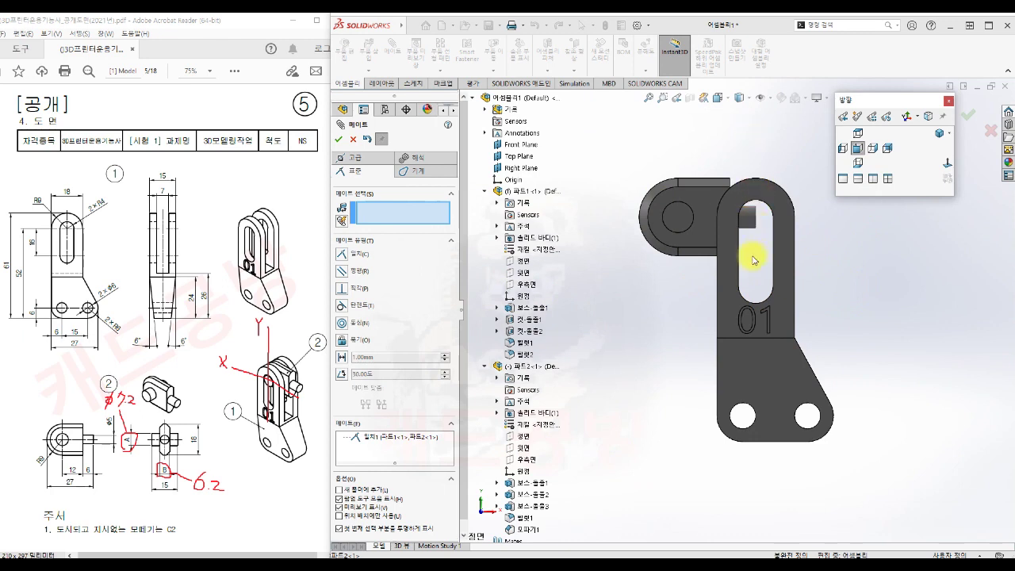
{"action": "left_click", "coordinate": [522, 284]}
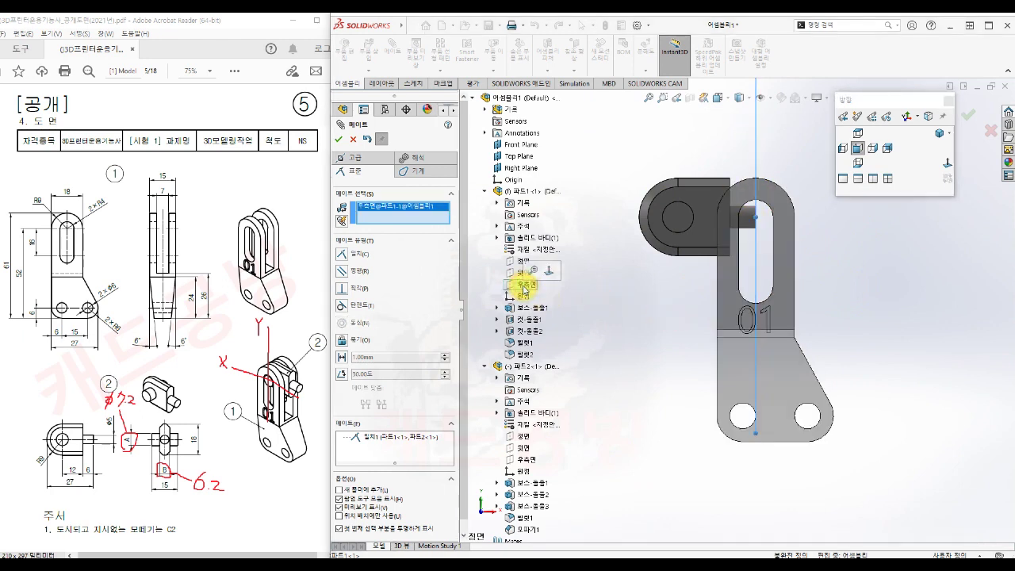
{"action": "left_click", "coordinate": [524, 460]}
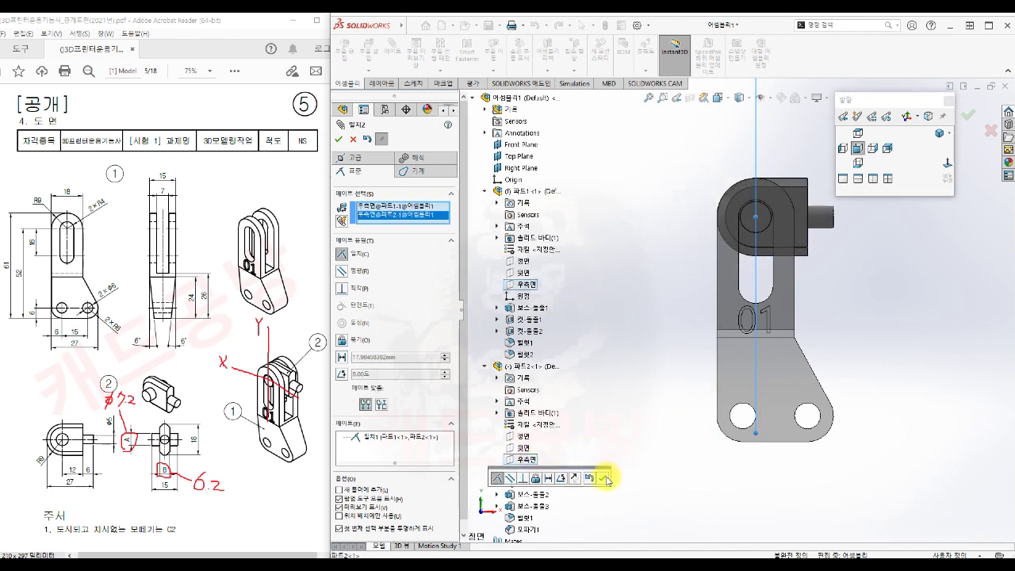
{"action": "left_click", "coordinate": [603, 479]}
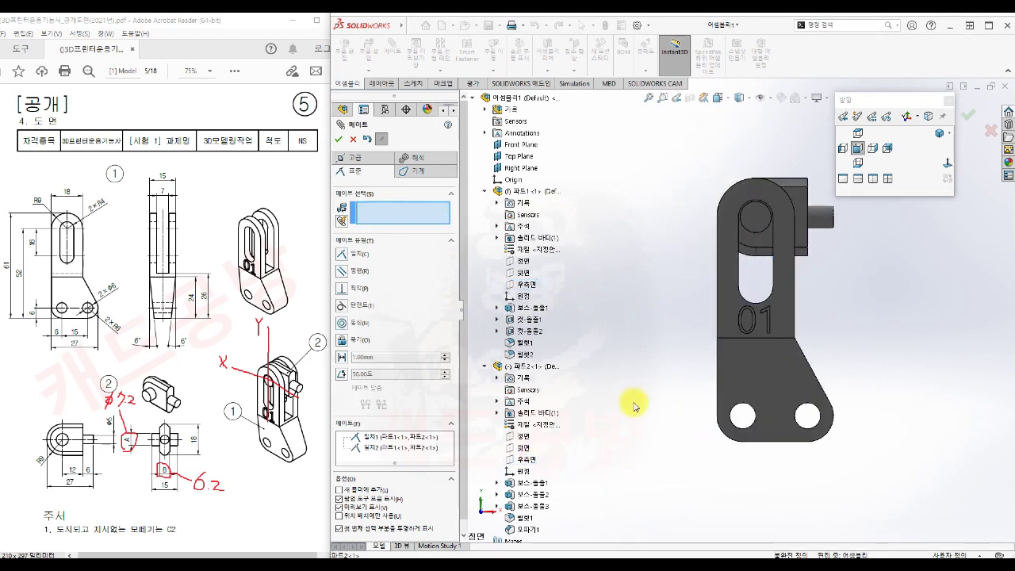
Step: Make the front planes (정면) of both parts coincident, then finish mating in the isometric view
{"action": "left_click", "coordinate": [873, 148]}
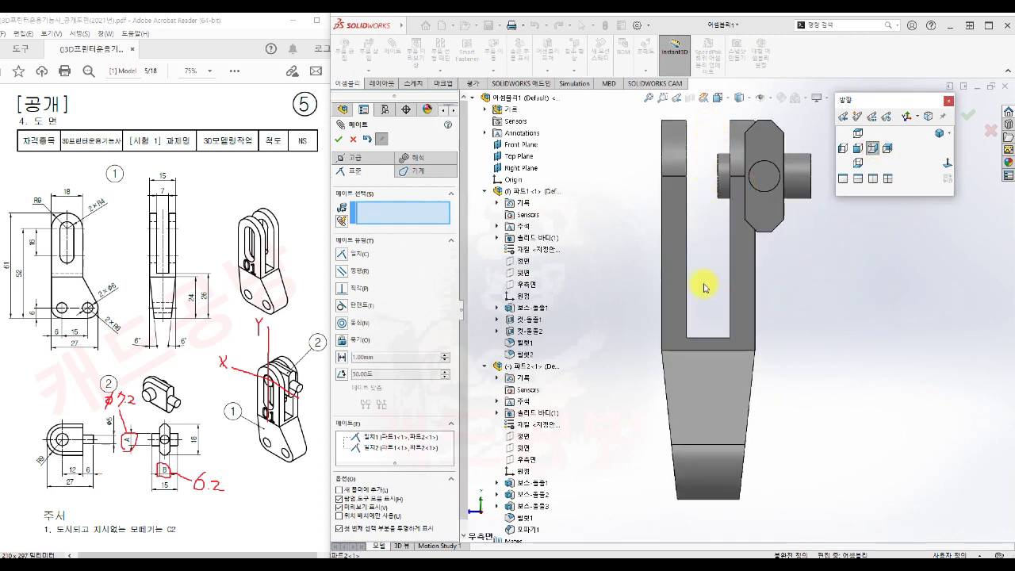
{"action": "left_click", "coordinate": [524, 261]}
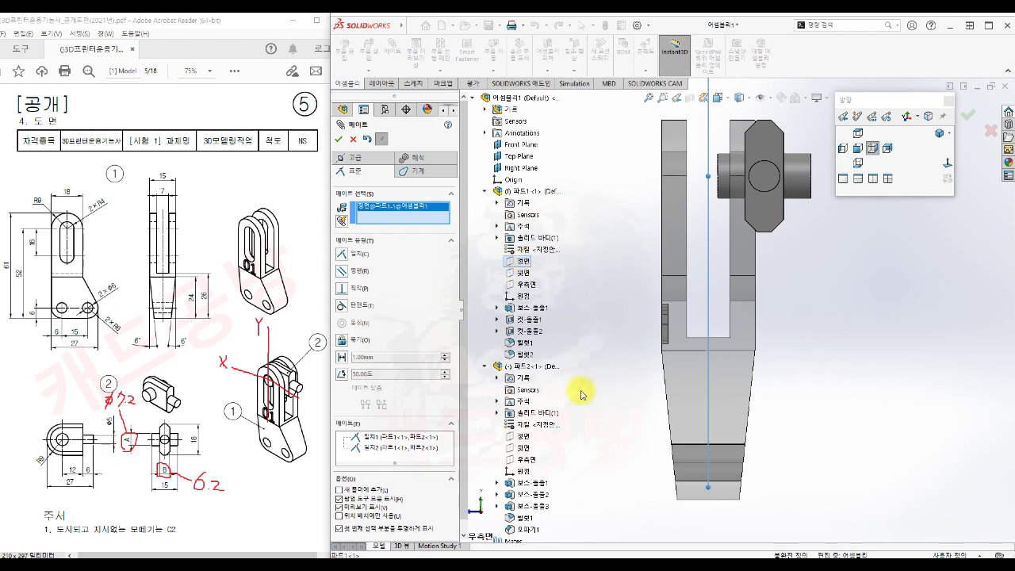
{"action": "left_click", "coordinate": [524, 436]}
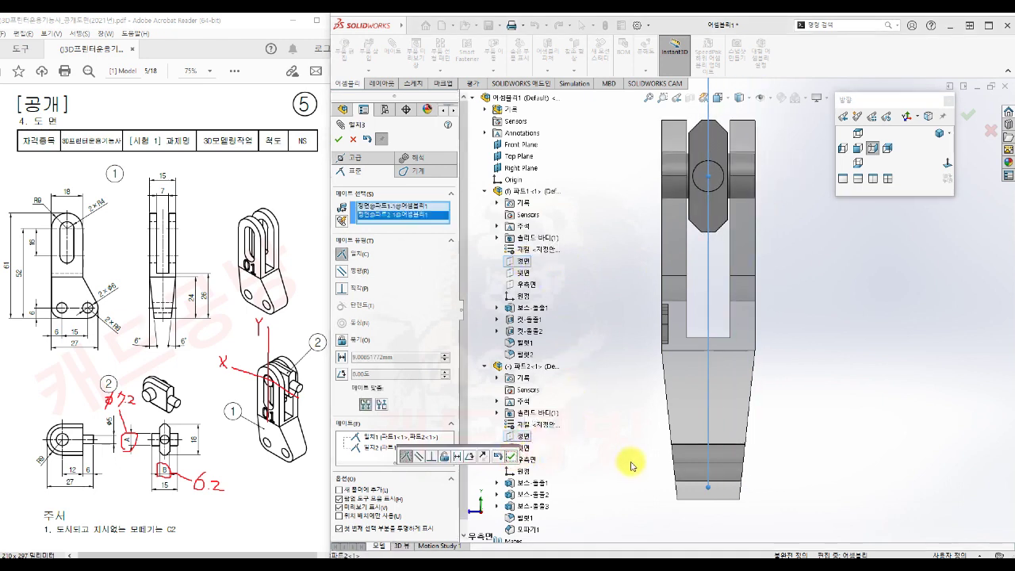
{"action": "left_click", "coordinate": [511, 457]}
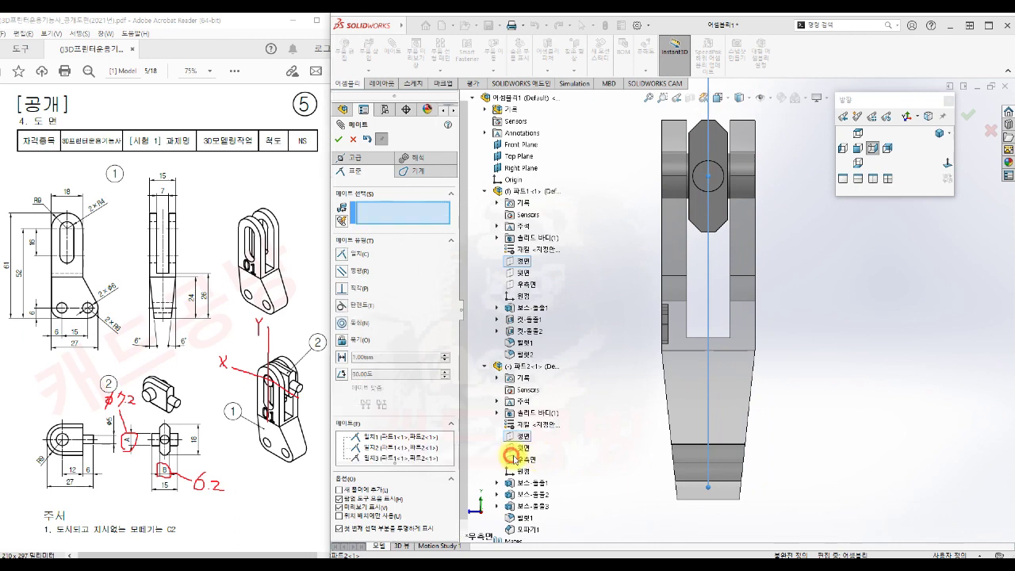
{"action": "left_click", "coordinate": [938, 133]}
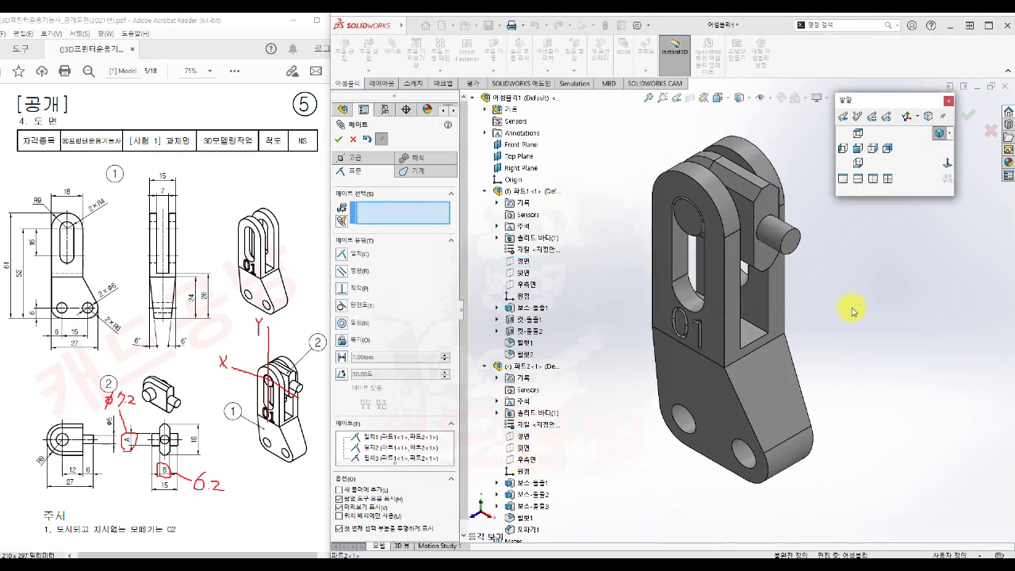
{"action": "left_click", "coordinate": [338, 139]}
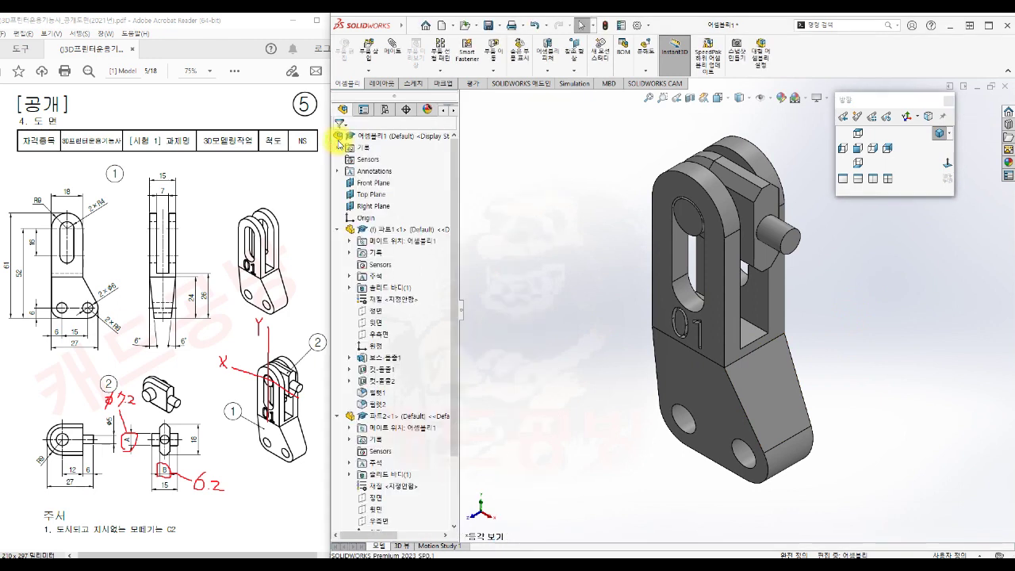
Step: Collapse both components in the feature tree and save the assembly as 비번호_05 in the 05 folder
{"action": "left_click", "coordinate": [338, 231]}
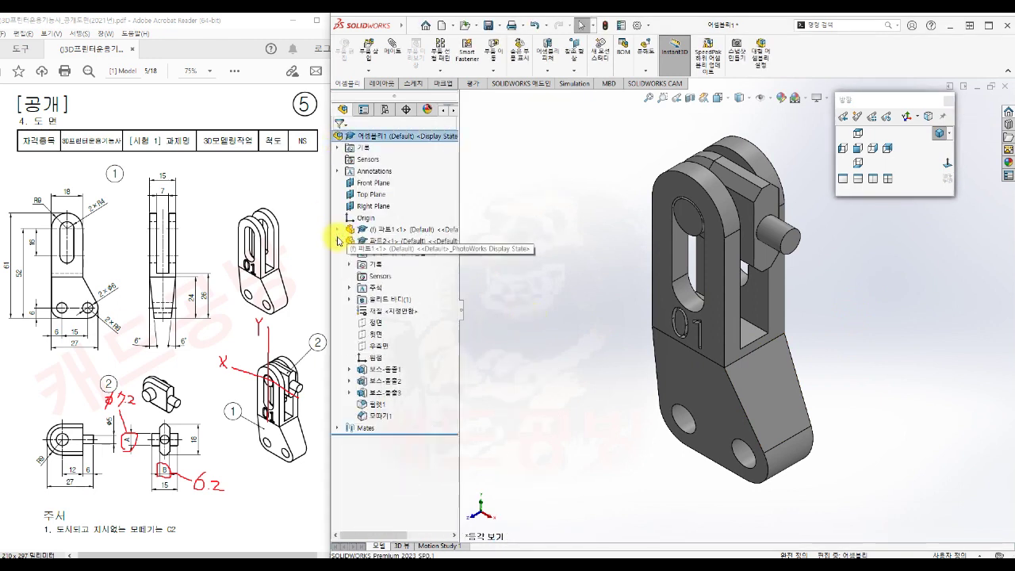
{"action": "left_click", "coordinate": [338, 241]}
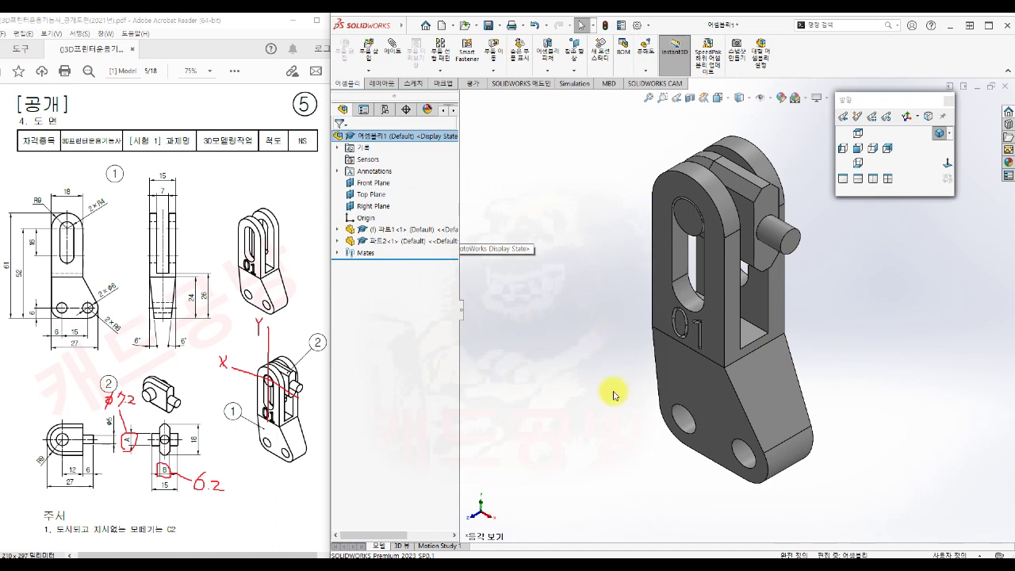
{"action": "left_click", "coordinate": [488, 26]}
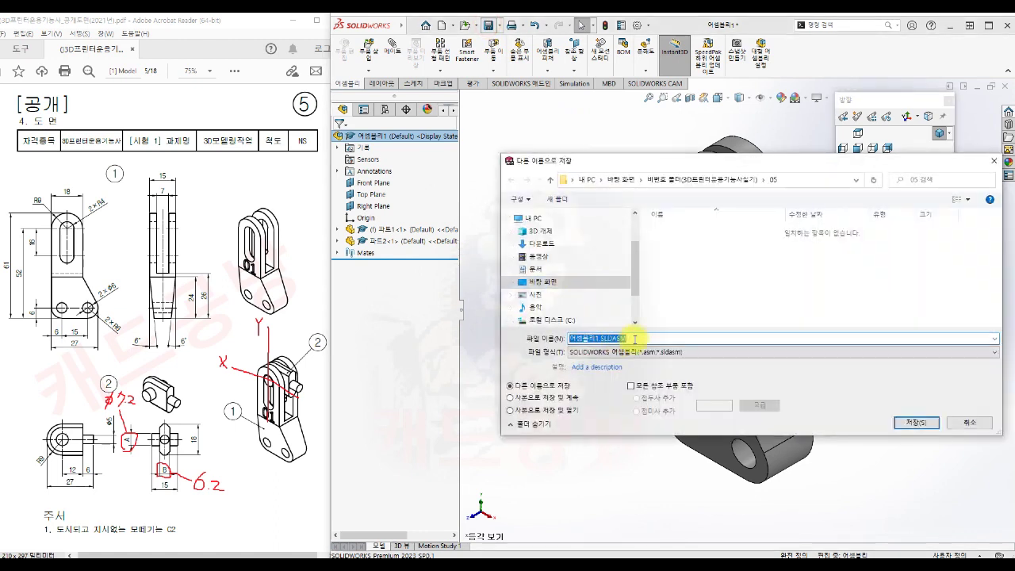
{"action": "type", "text": "비번호_05"}
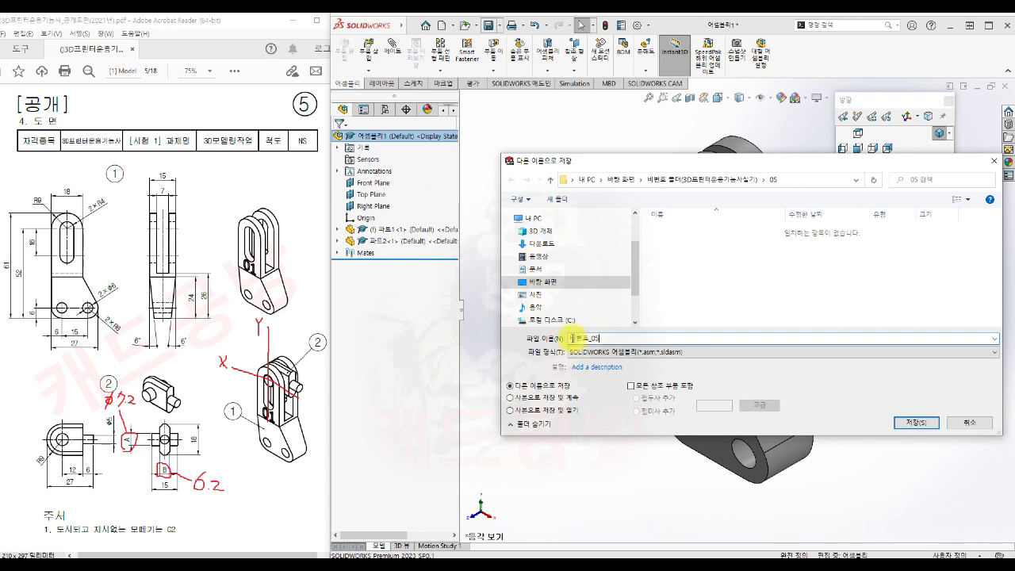
{"action": "left_click", "coordinate": [916, 423]}
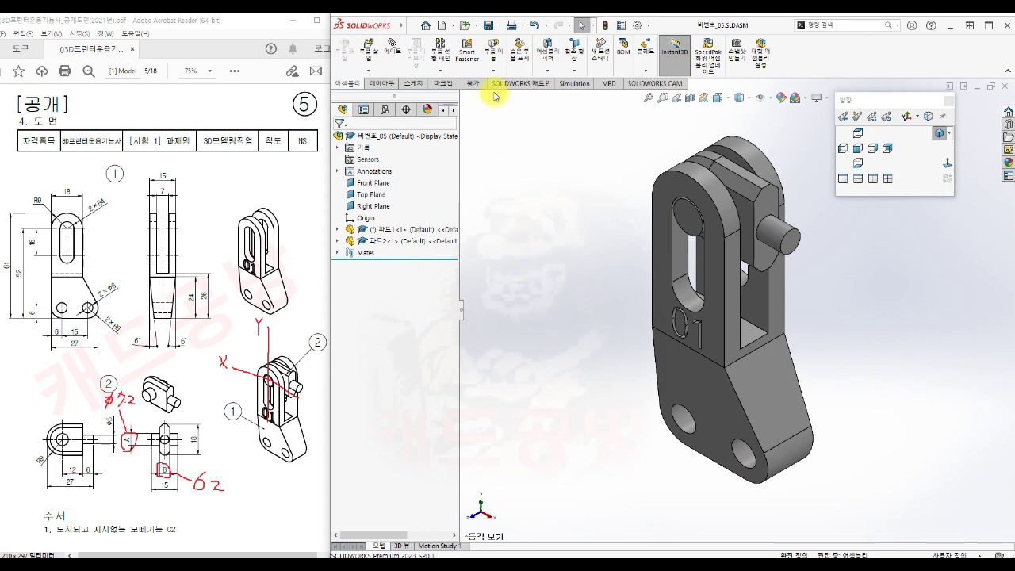
Step: Export the assembly as 비번호_05.STEP in STEP AP214 format, accepting the current export options
{"action": "left_click", "coordinate": [499, 25]}
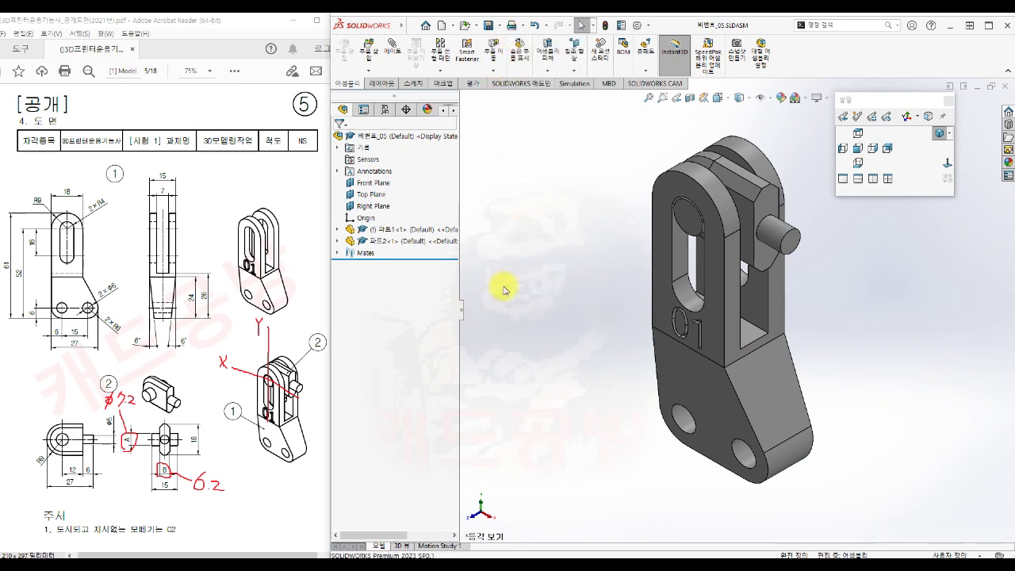
{"action": "left_click", "coordinate": [603, 352]}
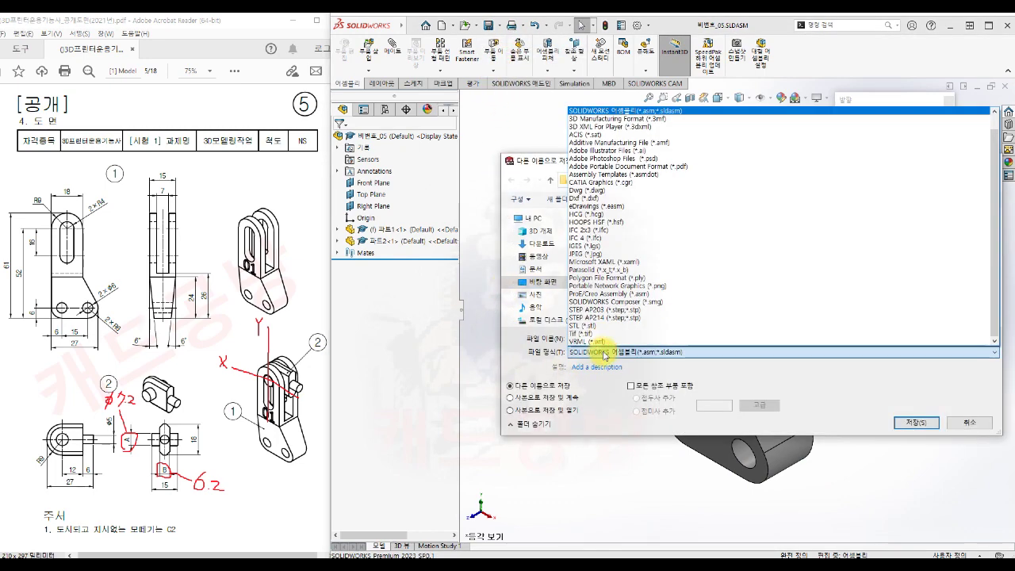
{"action": "left_click", "coordinate": [621, 318]}
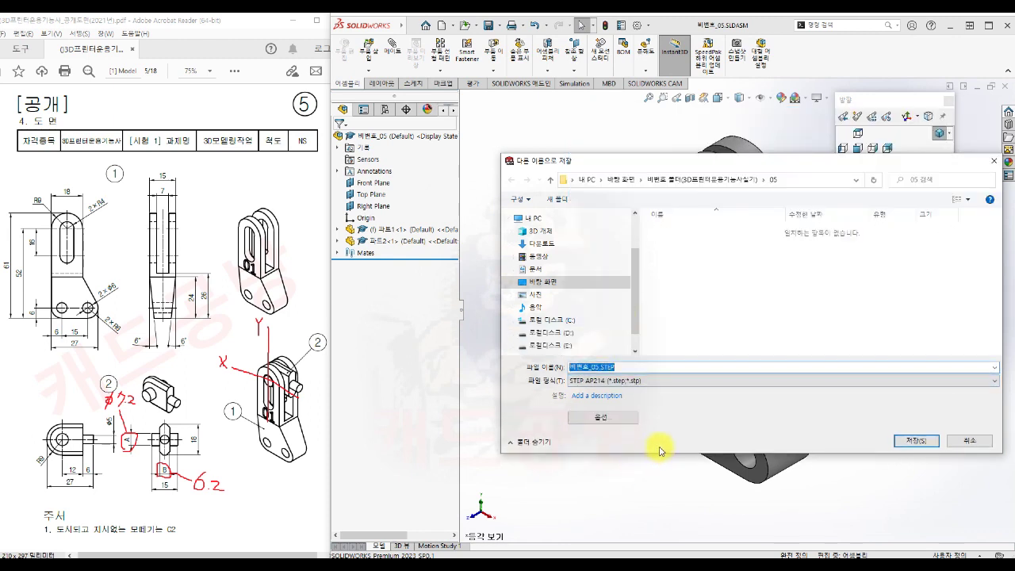
{"action": "left_click", "coordinate": [631, 417]}
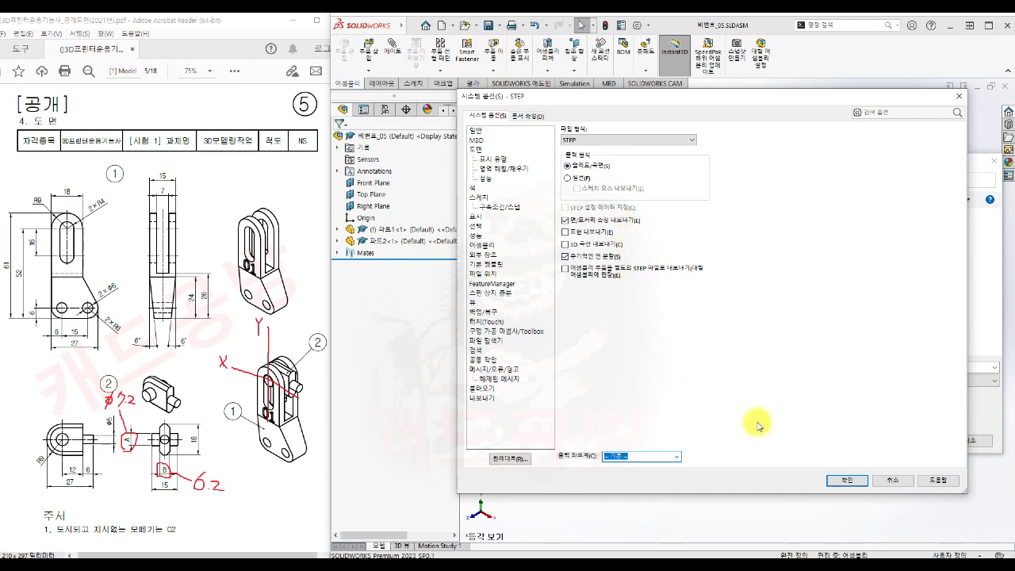
{"action": "left_click", "coordinate": [849, 481]}
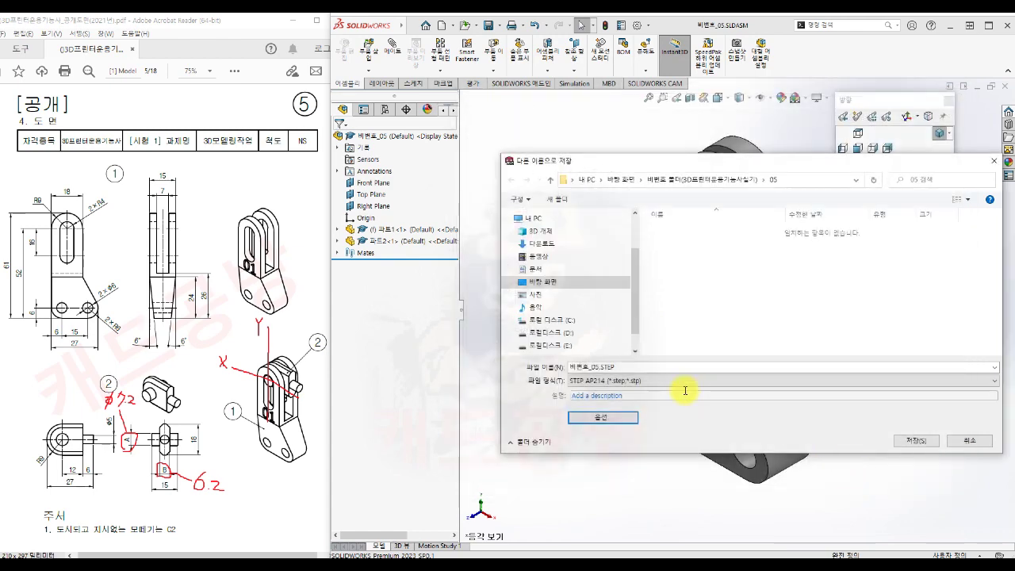
{"action": "left_click", "coordinate": [914, 442]}
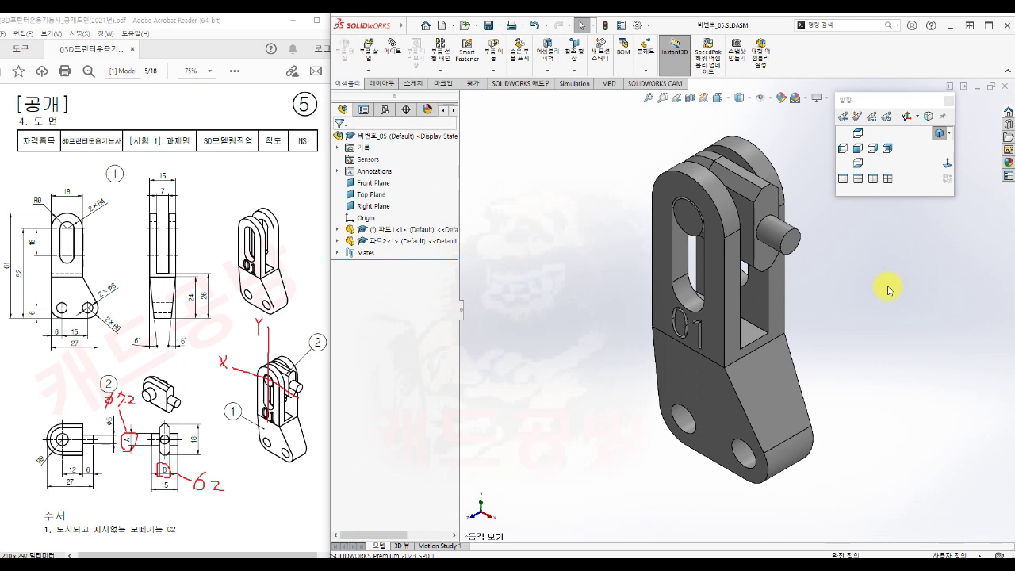
{"action": "scroll", "coordinate": [844, 306], "scroll_direction": "up", "scroll_amount": 3}
{"action": "middle_click_drag", "start_coordinate": [833, 439], "coordinate": [888, 293]}
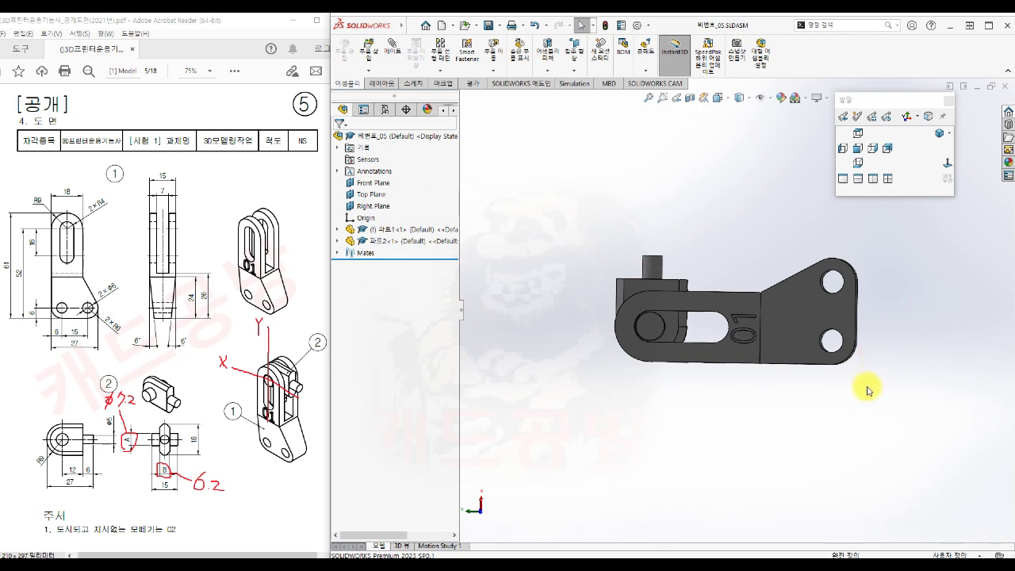
{"action": "middle_click_drag", "start_coordinate": [781, 394], "coordinate": [795, 391]}
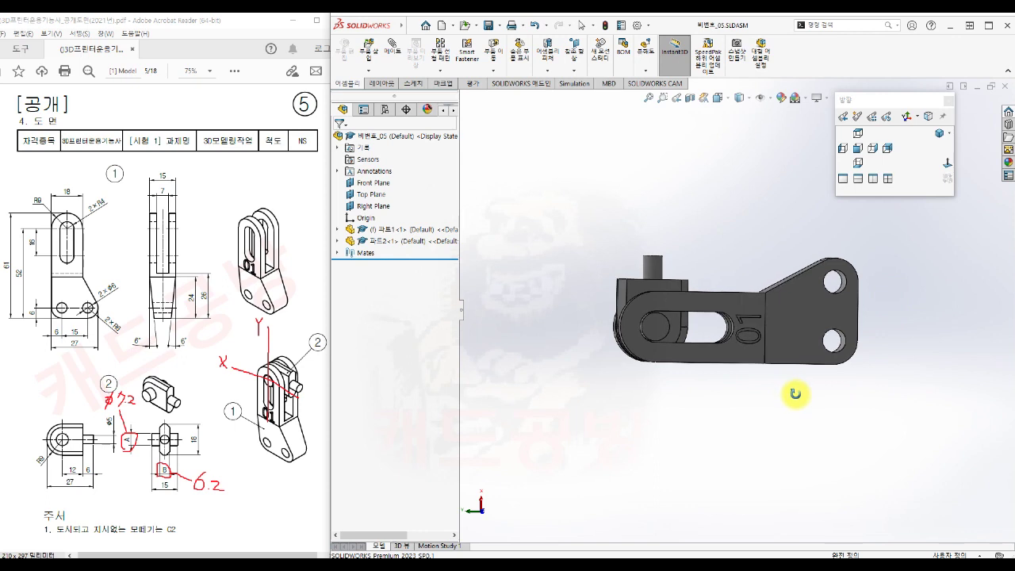
{"action": "scroll", "coordinate": [709, 324], "scroll_direction": "down", "scroll_amount": 2}
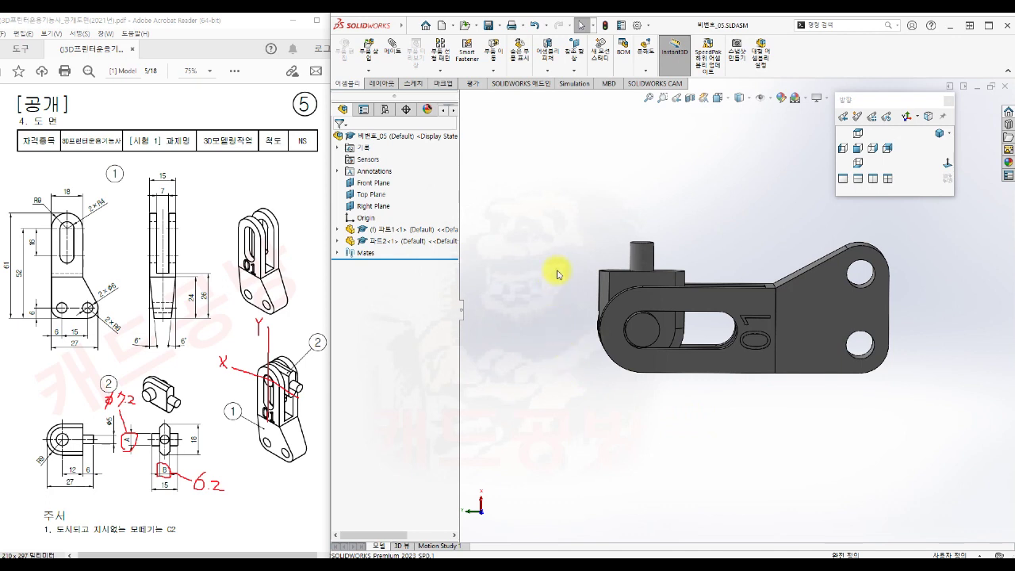
Step: In the front view, change the coincident mate between the top planes (윗면) of both parts to an 8 mm distance mate
{"action": "left_click", "coordinate": [857, 148]}
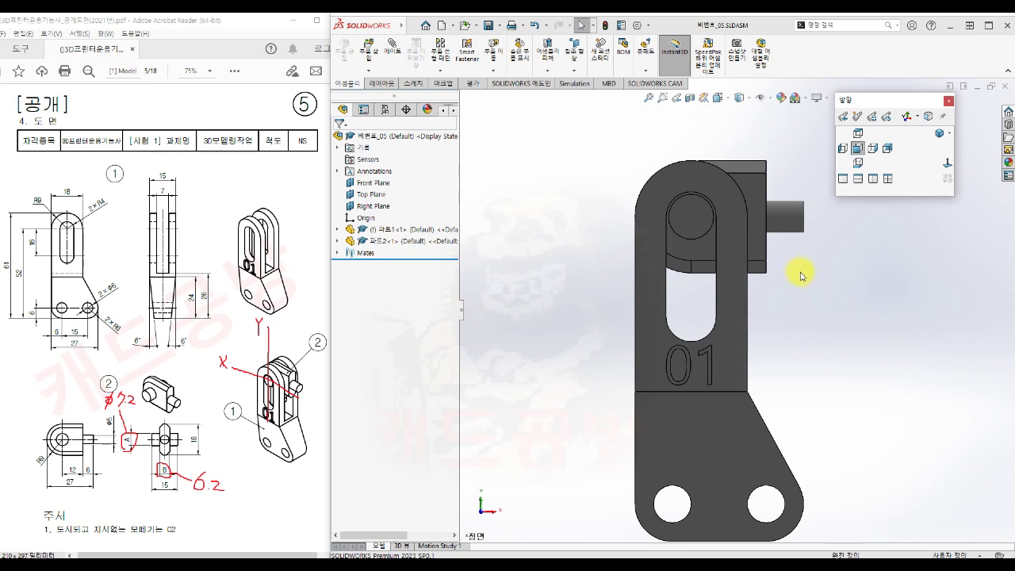
{"action": "left_click", "coordinate": [338, 254]}
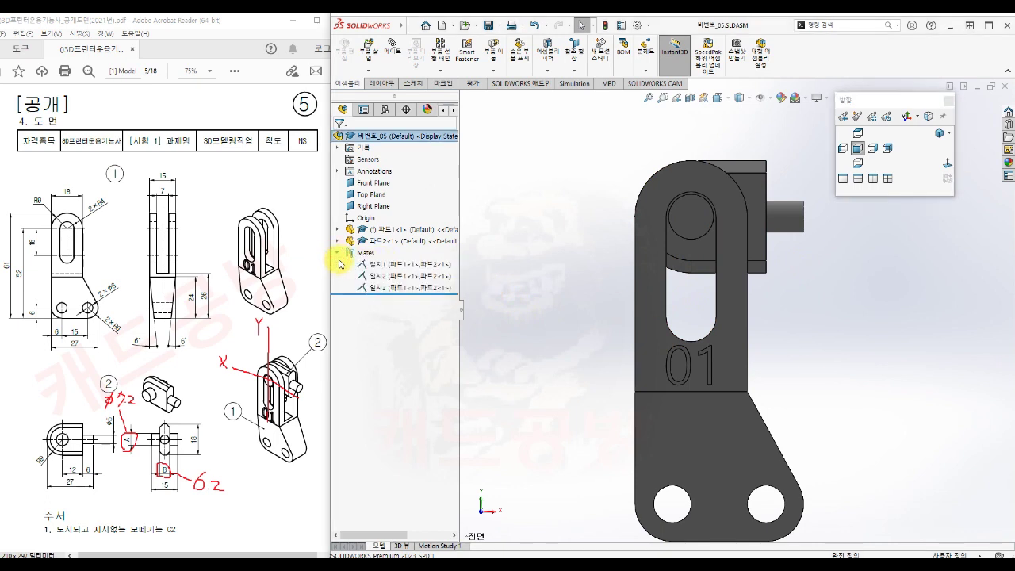
{"action": "left_click", "coordinate": [428, 266]}
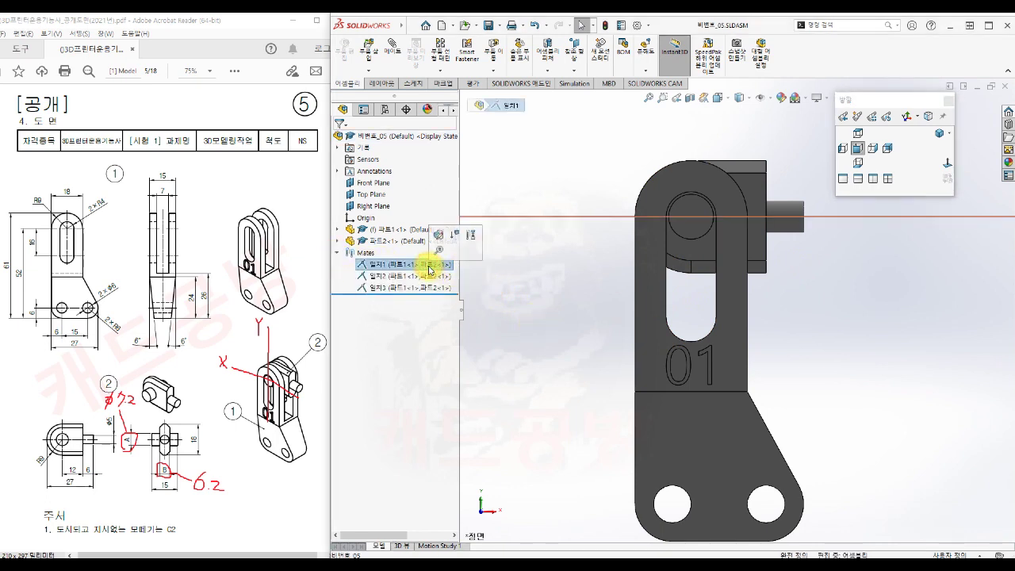
{"action": "left_click", "coordinate": [440, 237]}
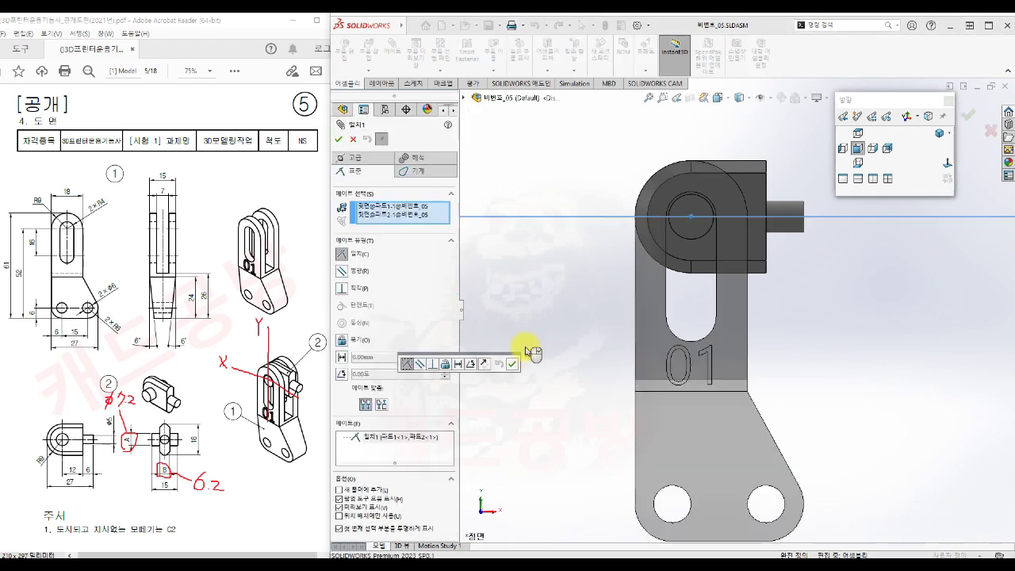
{"action": "left_click", "coordinate": [459, 363]}
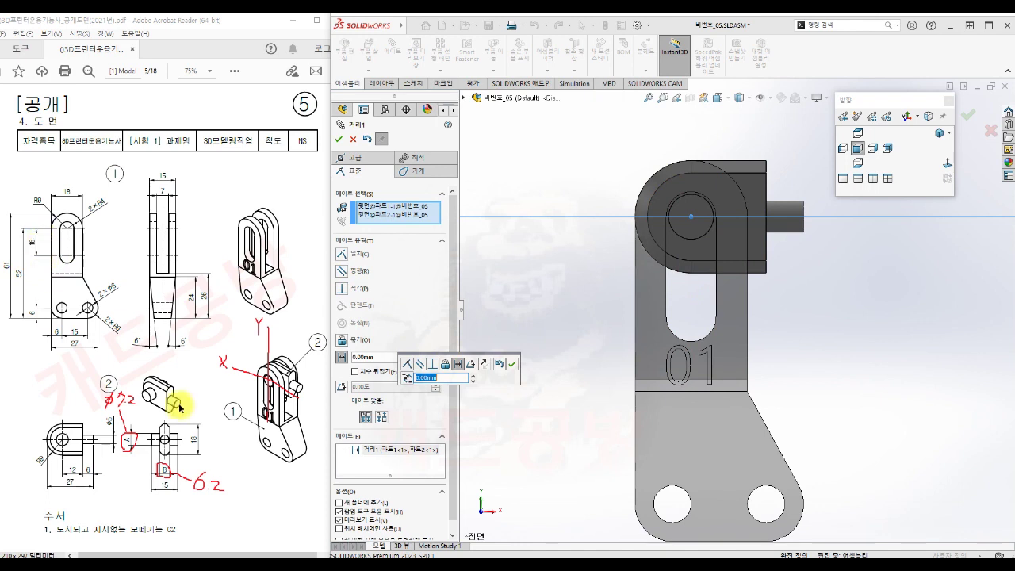
{"action": "type", "text": "6"}
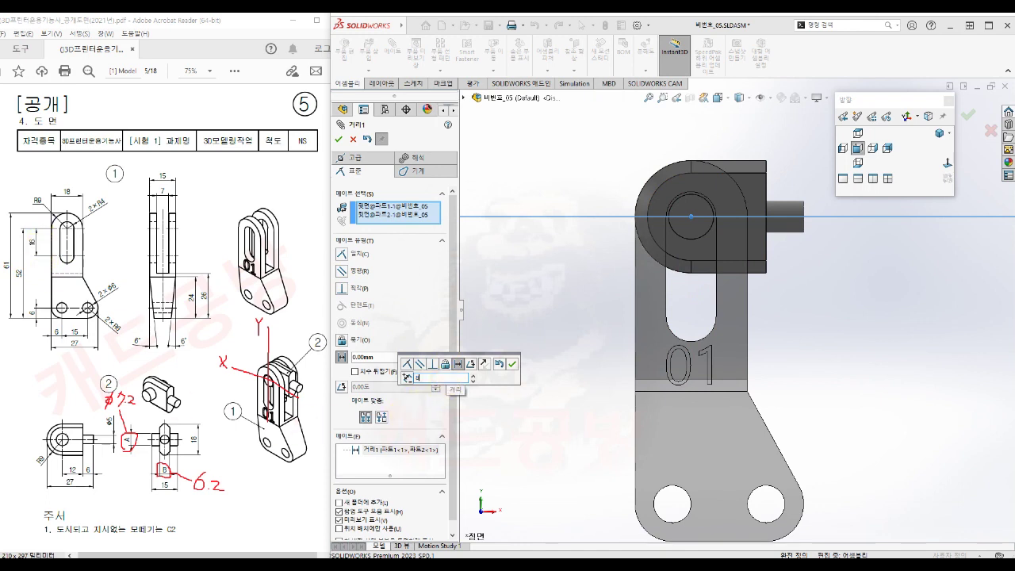
{"action": "key", "text": "Return"}
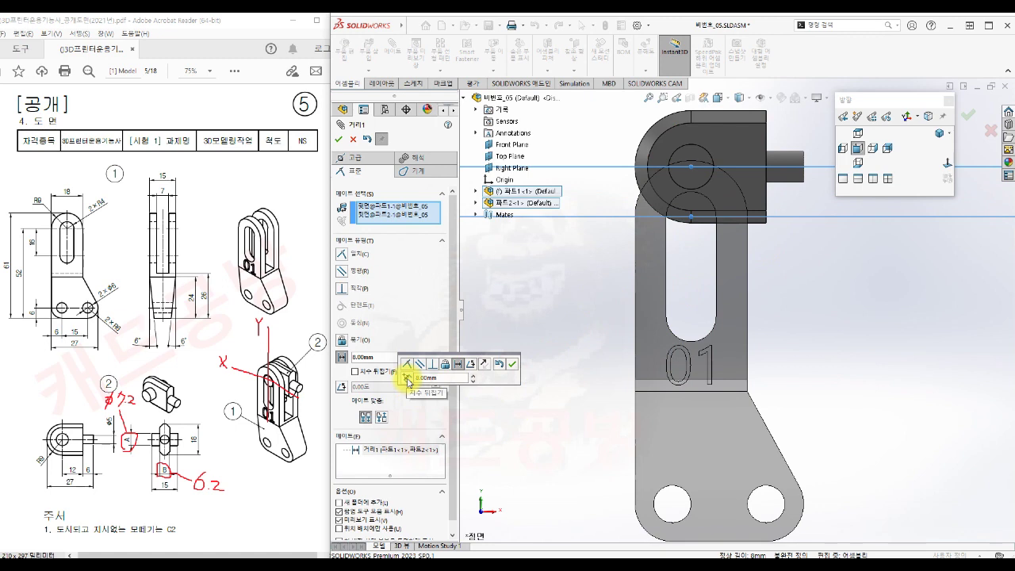
Step: Flip the distance mate's direction so part 2 sits lower in part 1's slot, and finish editing the mate
{"action": "left_click", "coordinate": [408, 381]}
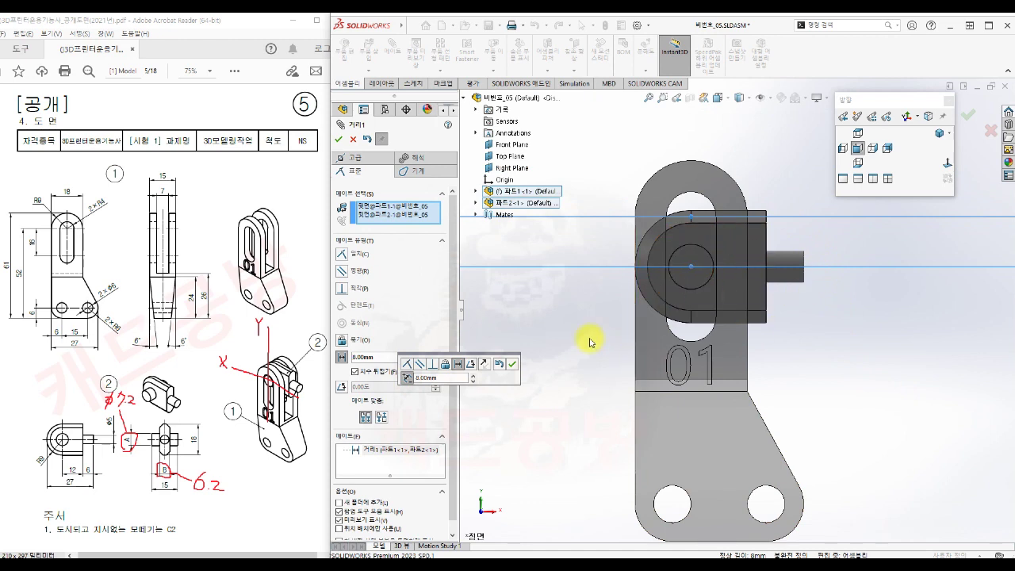
{"action": "left_click", "coordinate": [511, 367]}
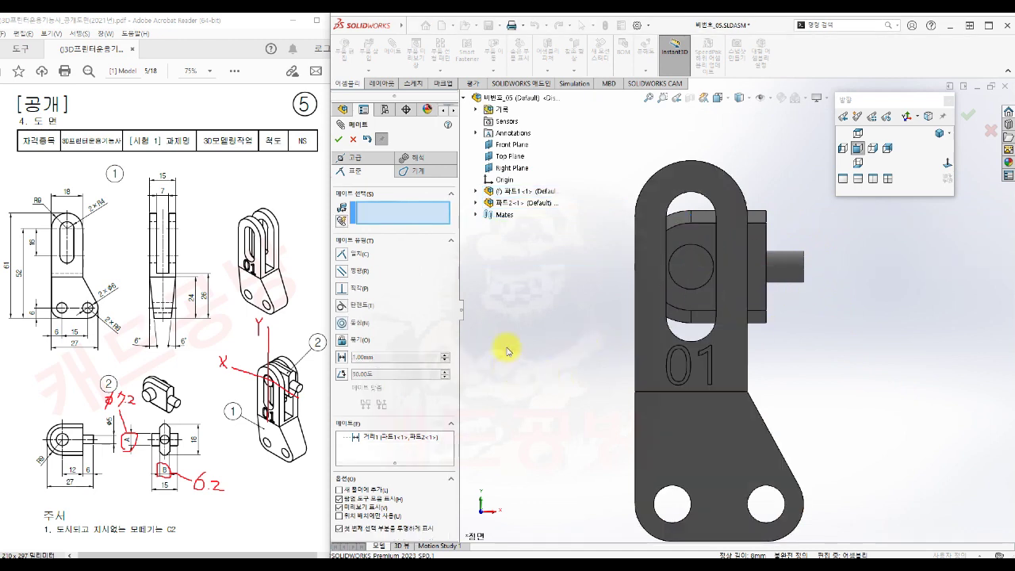
{"action": "left_click", "coordinate": [338, 140]}
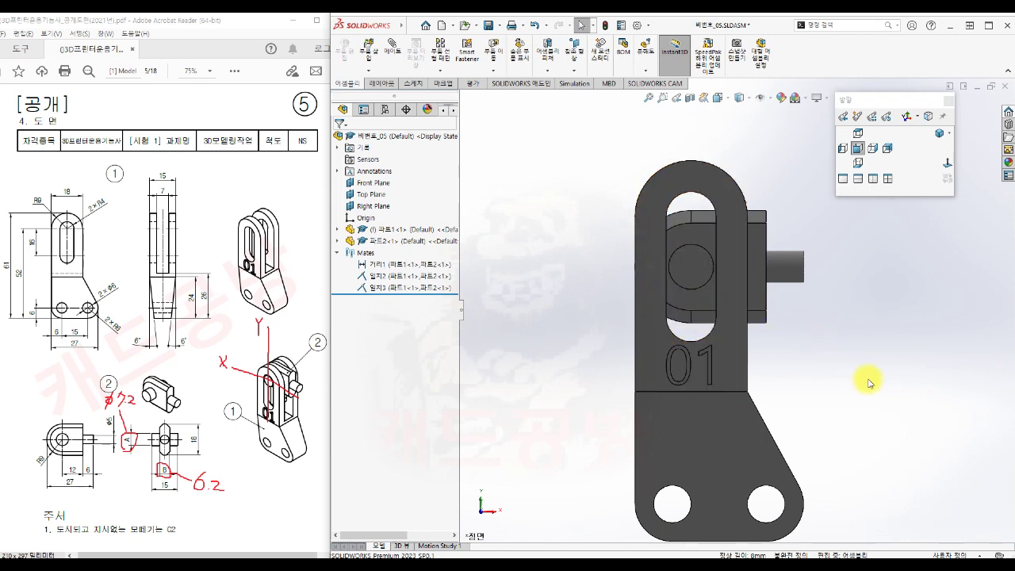
Step: Export the assembly from the front view as 비번호_05.STL, using binary output in mm with all components in a single file
{"action": "middle_click_drag", "start_coordinate": [887, 379], "coordinate": [778, 470]}
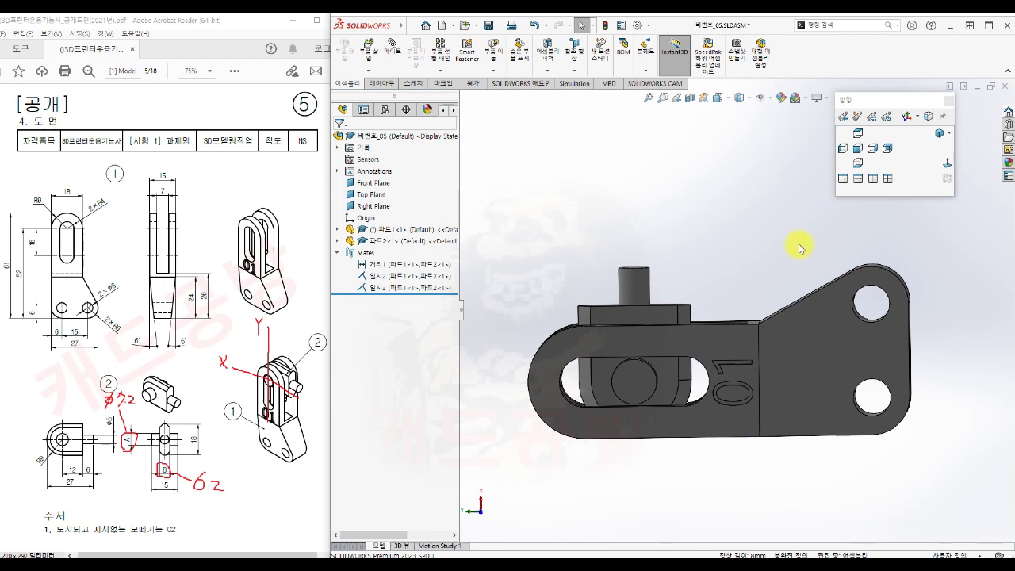
{"action": "left_click", "coordinate": [858, 149]}
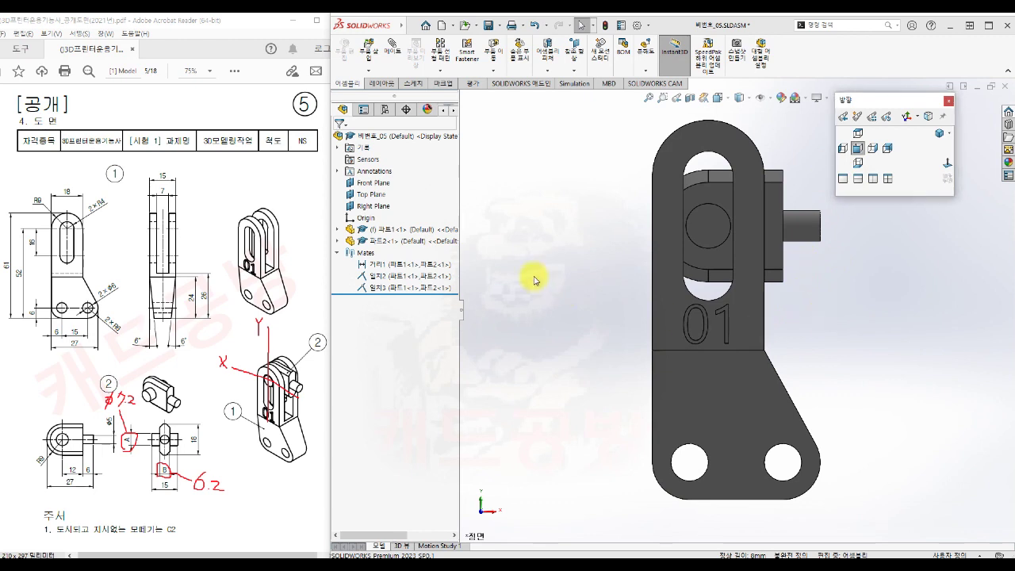
{"action": "left_click", "coordinate": [499, 26]}
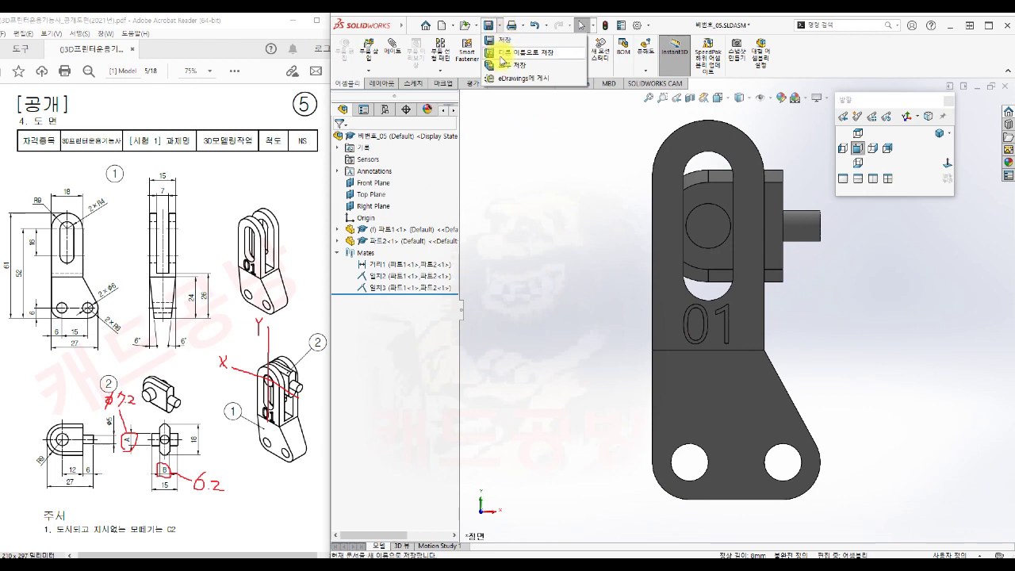
{"action": "left_click", "coordinate": [499, 53]}
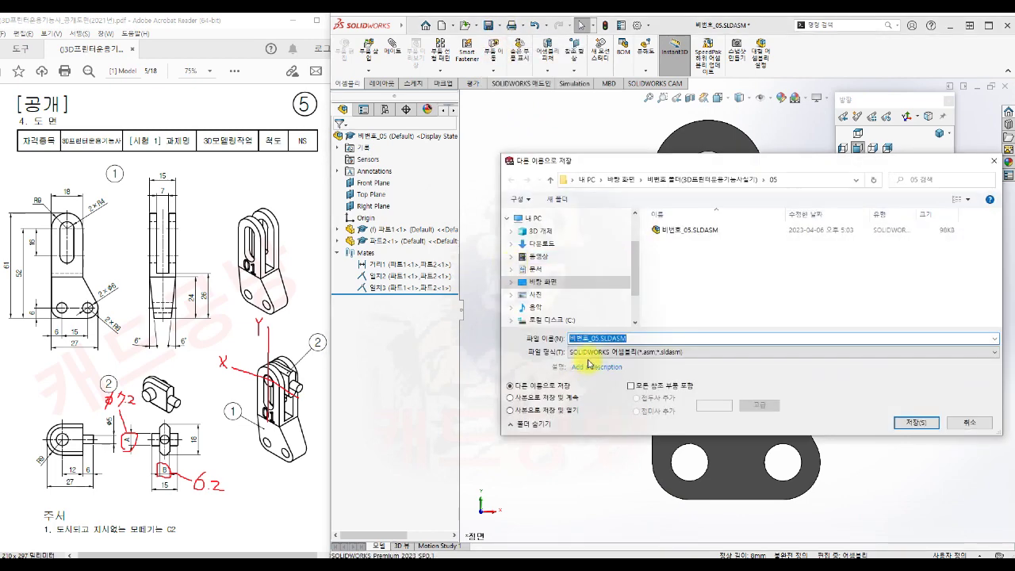
{"action": "left_click", "coordinate": [593, 353]}
{"action": "left_click", "coordinate": [589, 325]}
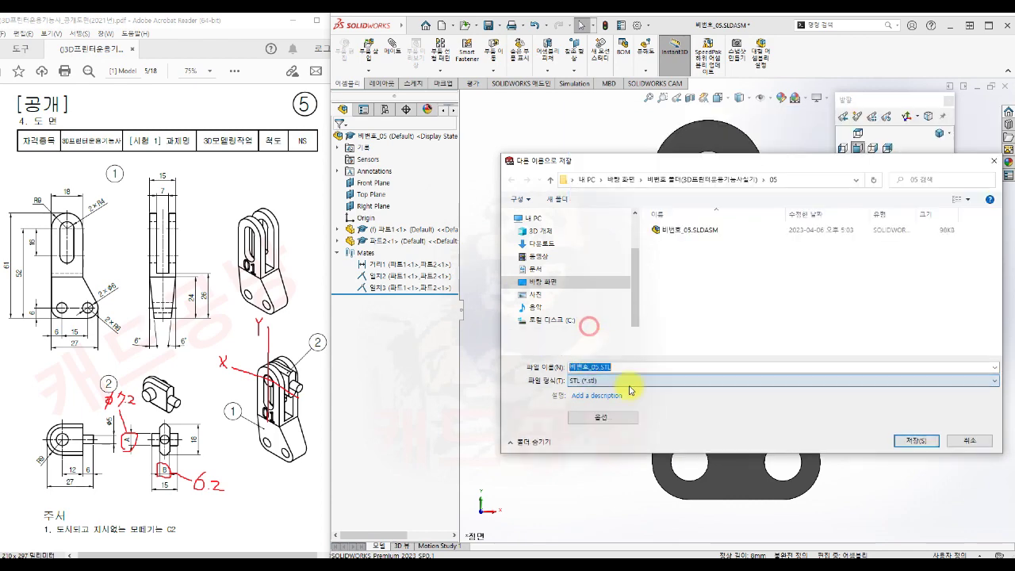
{"action": "left_click", "coordinate": [630, 419]}
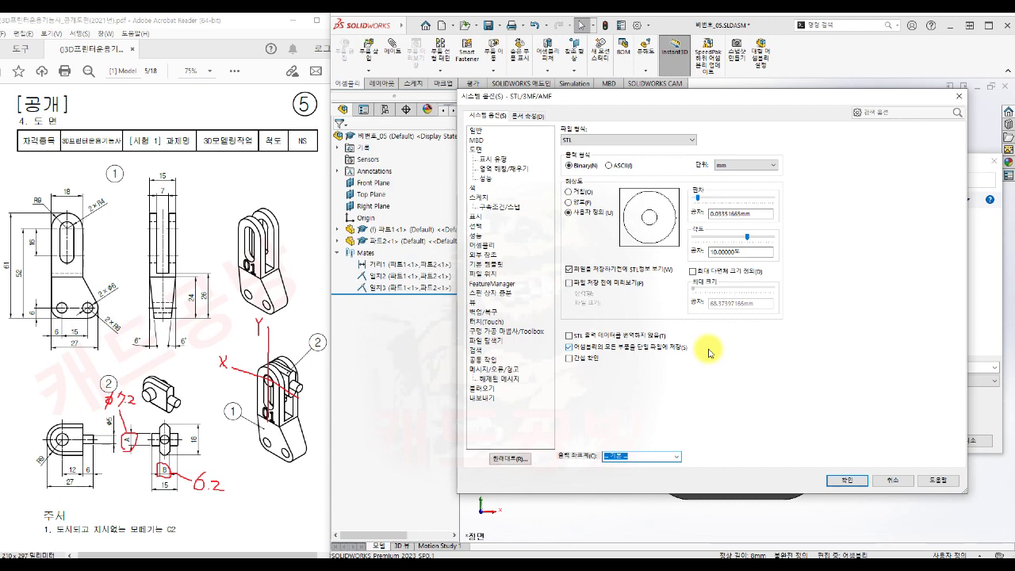
{"action": "left_click", "coordinate": [847, 481]}
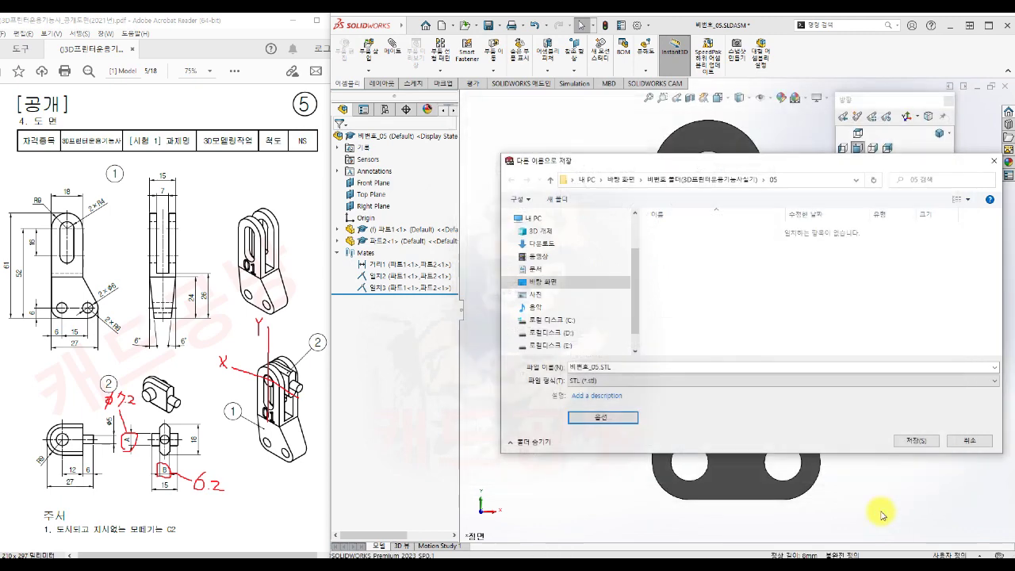
{"action": "left_click", "coordinate": [916, 441]}
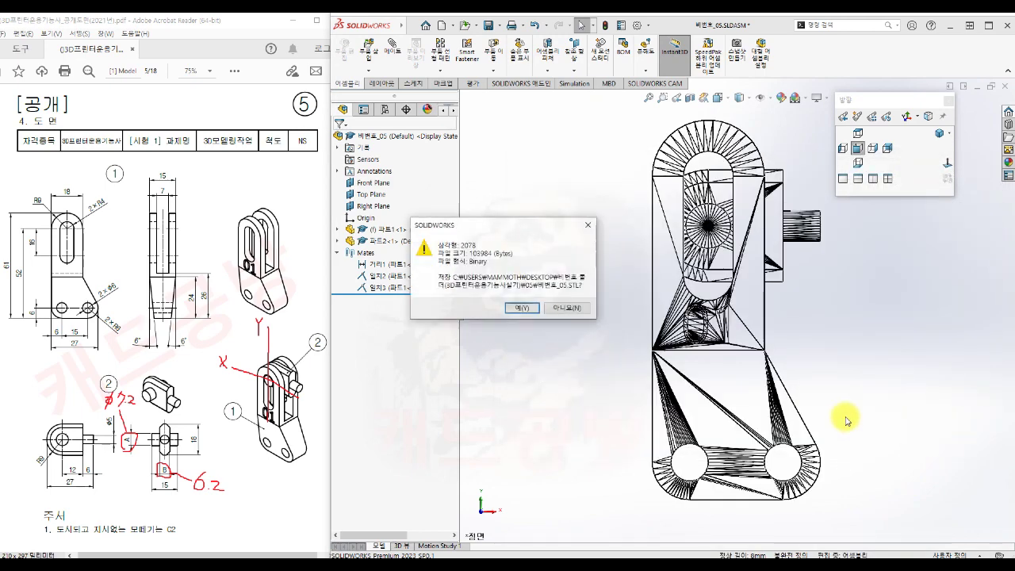
{"action": "left_click", "coordinate": [523, 309]}
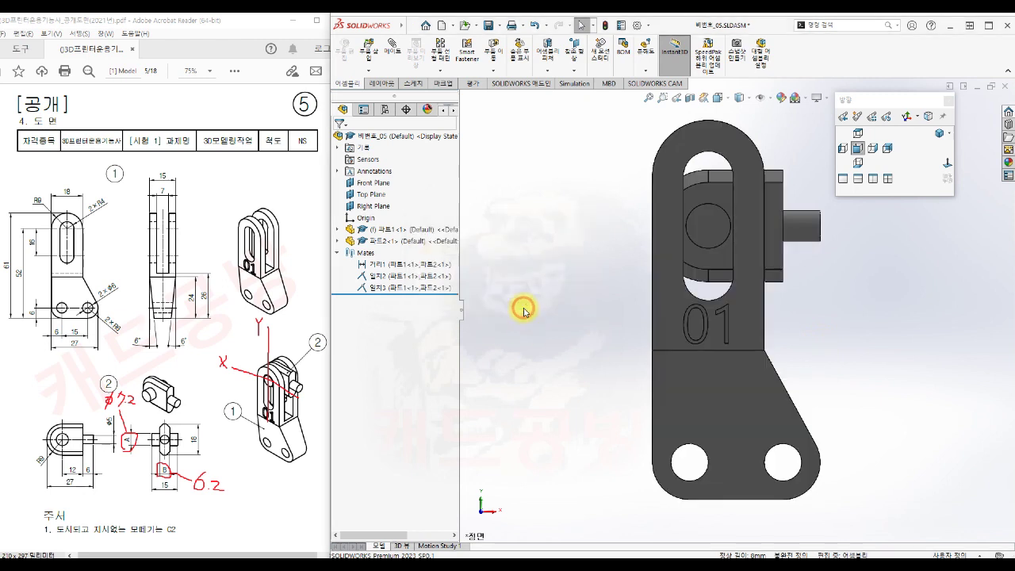